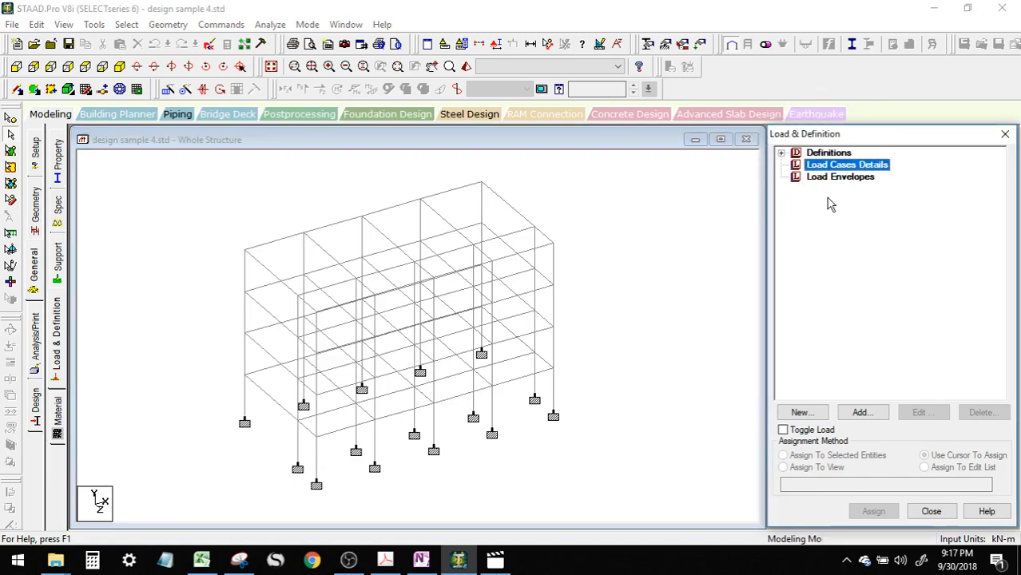
Add primary load case 1 titled EQX with the Seismic loading type
click(860, 413)
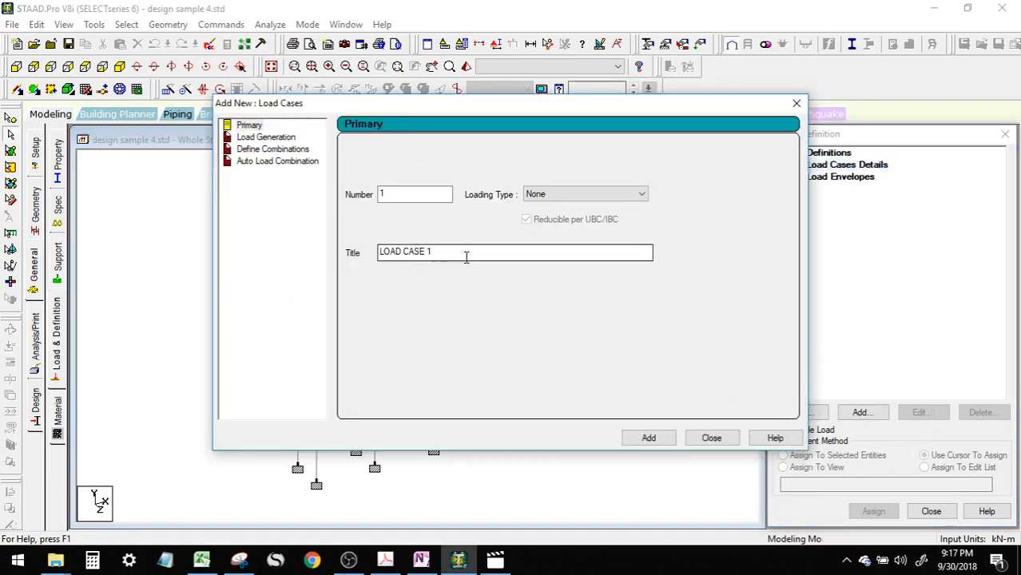
drag(465, 254, 336, 255)
text(EQX)
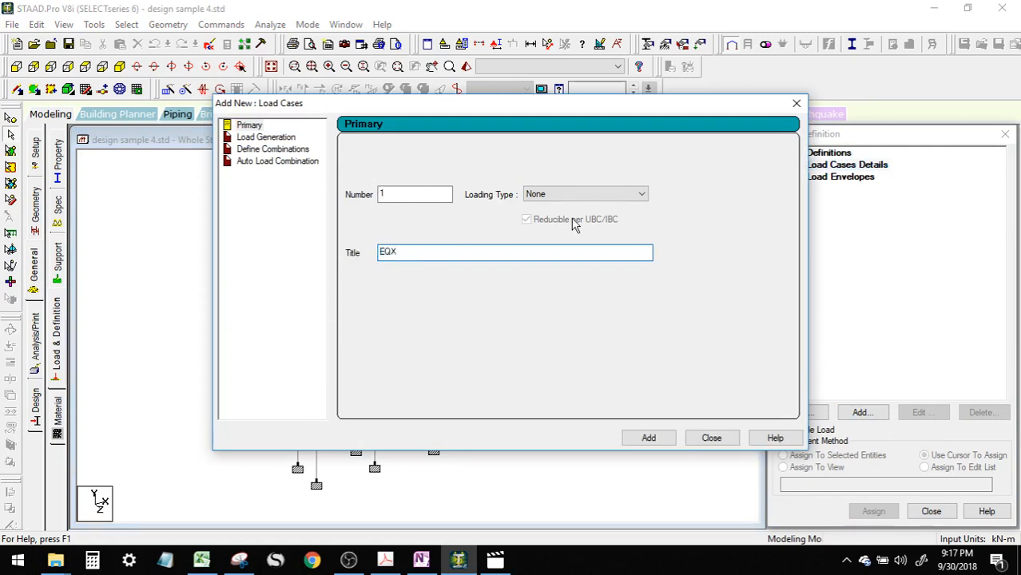
click(613, 200)
click(585, 246)
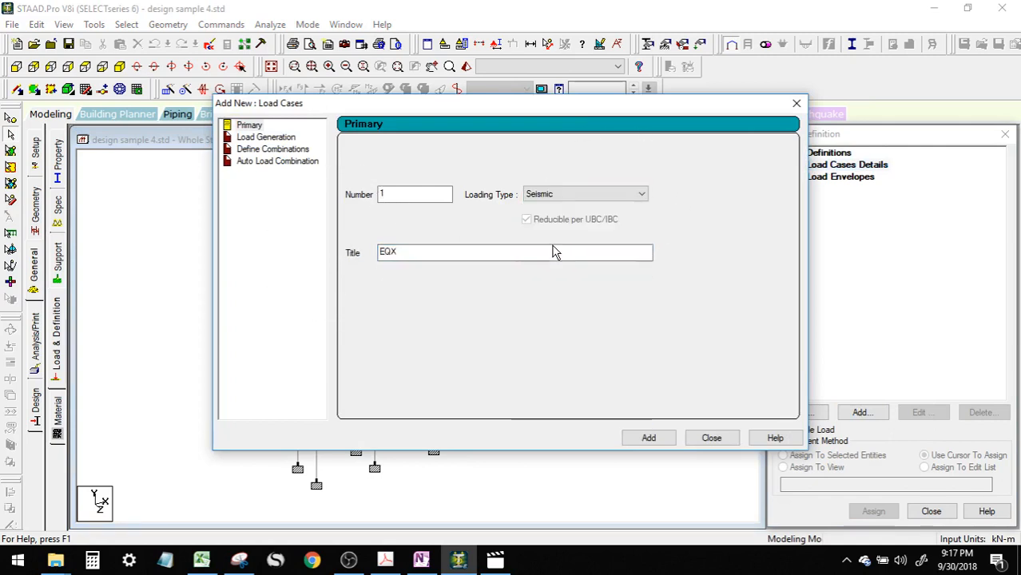
click(647, 439)
Add primary load case 2 titled EQZ, keeping the Seismic loading type
drag(447, 254, 315, 254)
text(E)
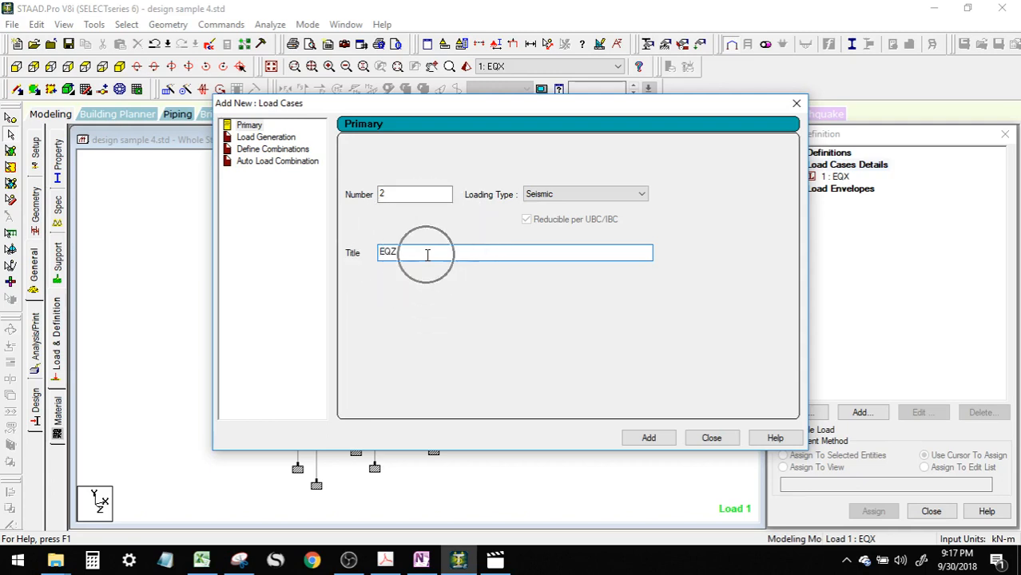
key(Return)
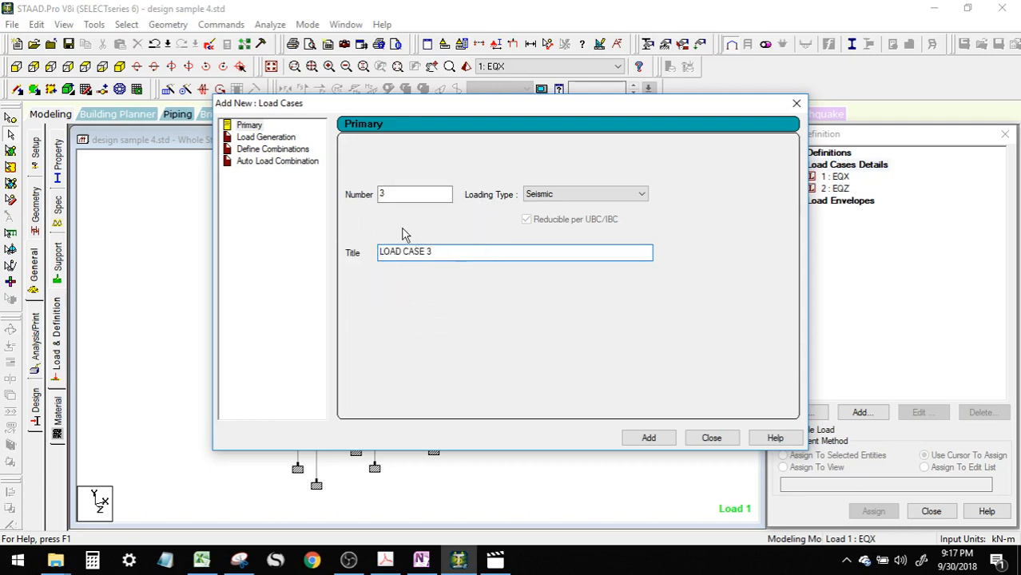
Add primary load case 3 titled DL with the Dead loading type
drag(445, 254, 345, 253)
text(DL)
click(572, 196)
click(548, 211)
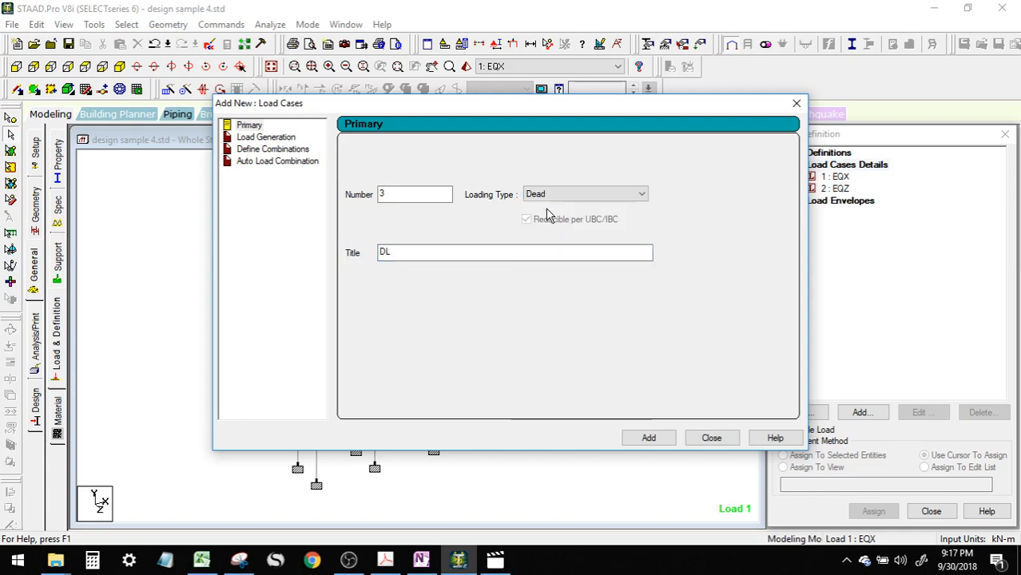
key(Return)
Add primary load case 4 titled LL with the Live loading type, and finish adding load cases
drag(502, 252, 337, 254)
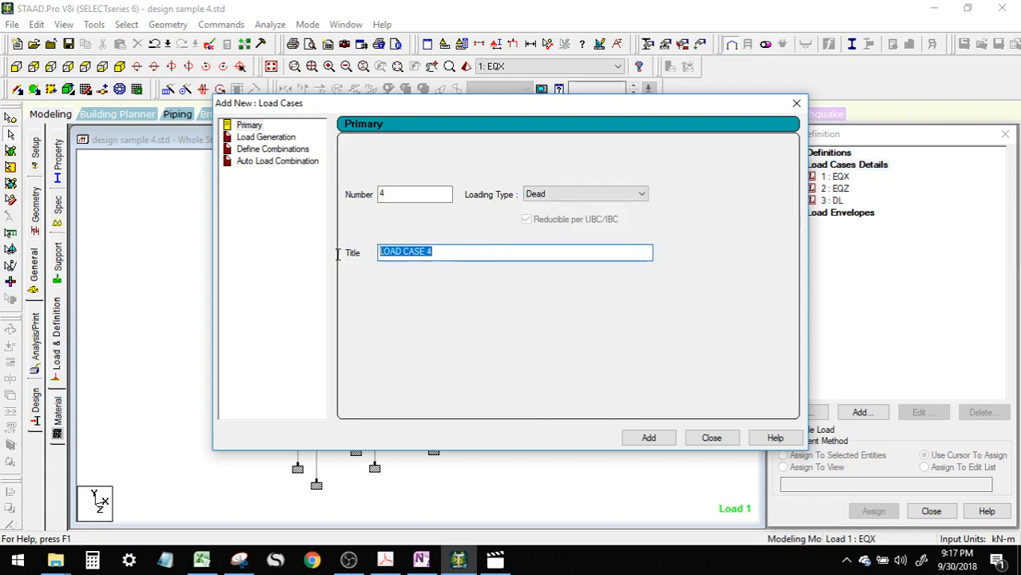
text(LL)
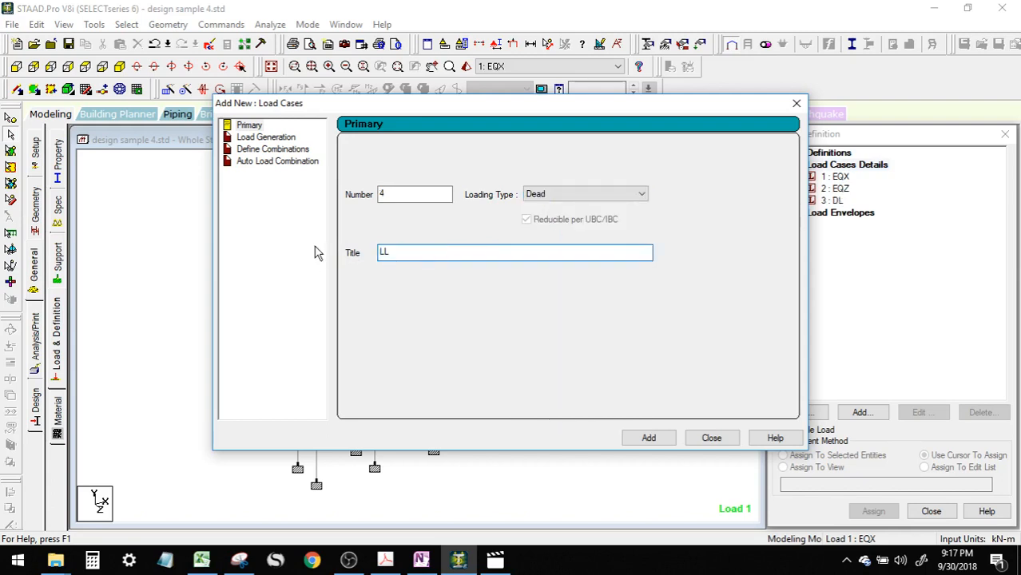
click(596, 198)
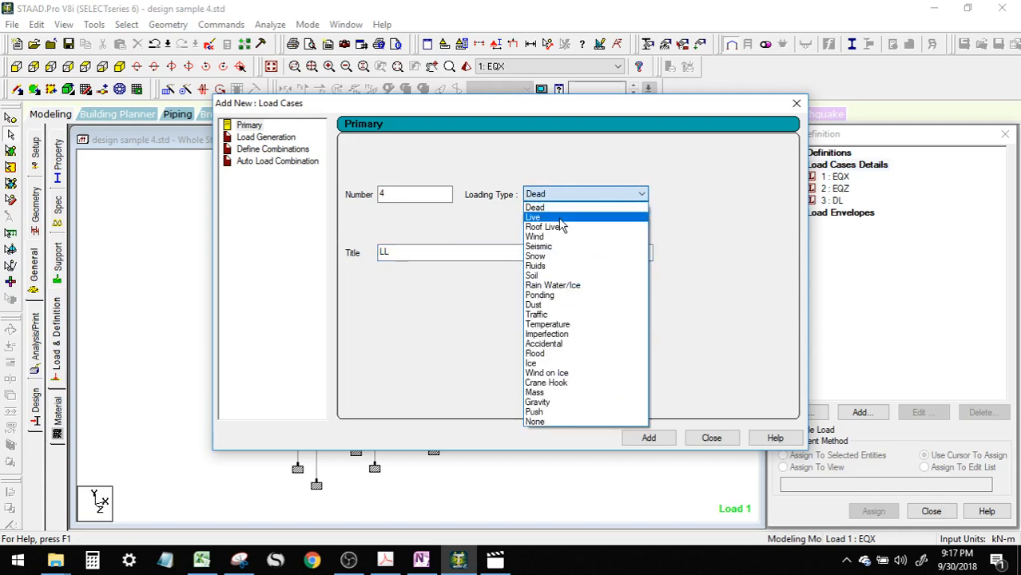
click(560, 219)
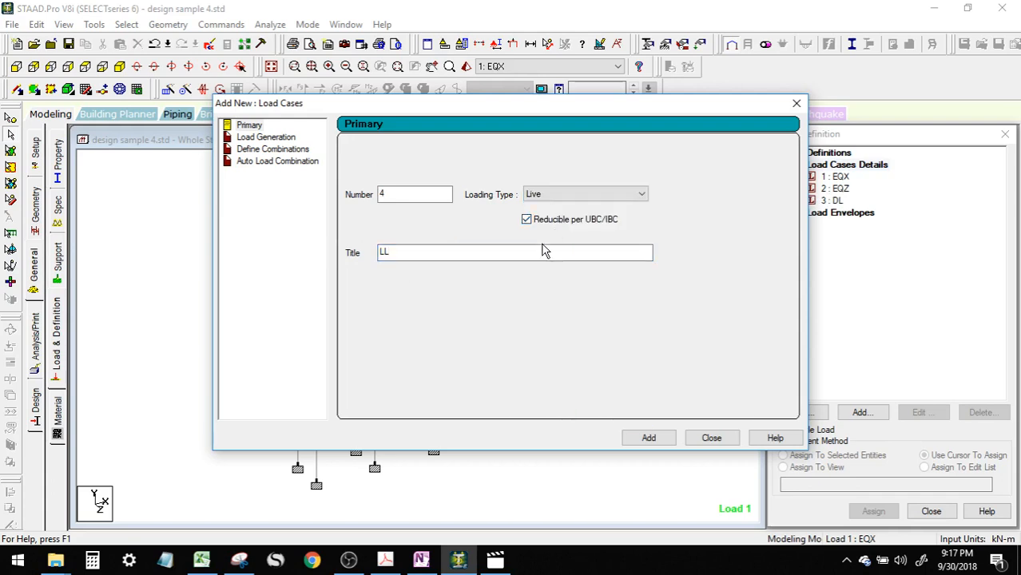
click(648, 437)
click(711, 438)
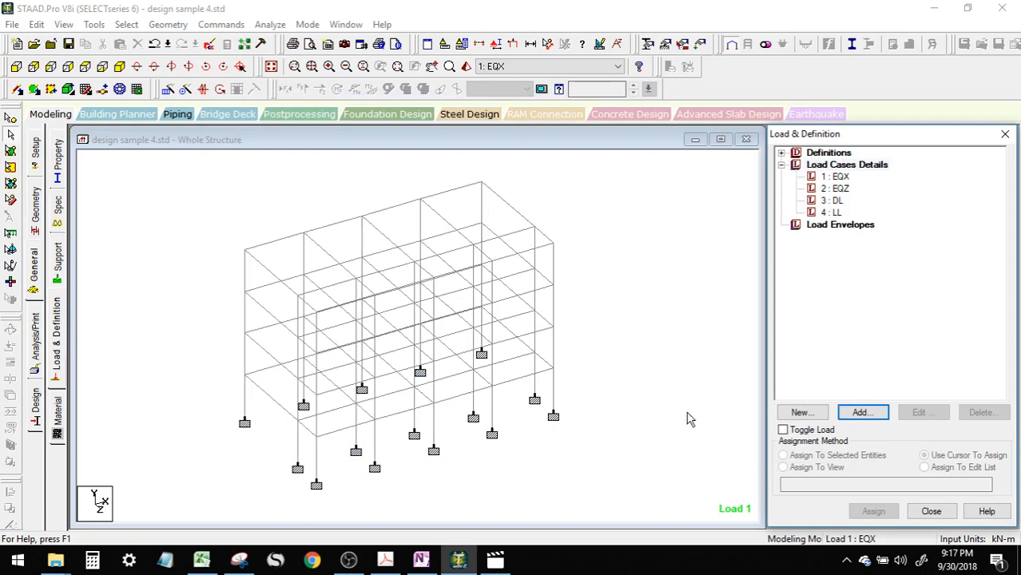
click(703, 313)
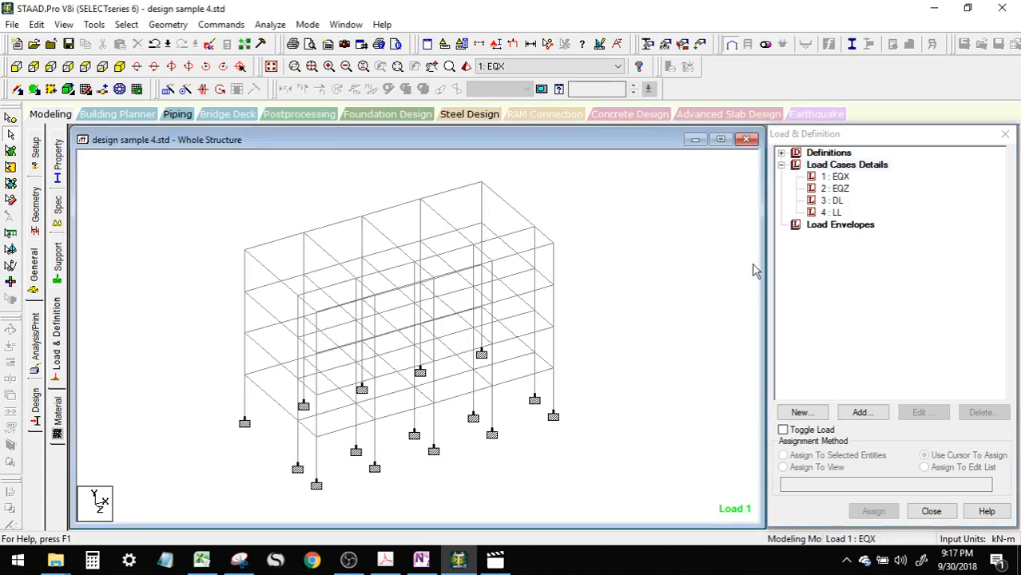
Switch to the Design NSCP Spreadsheet in Excel and review the dead and live loads on the Design Crit. sheet
click(833, 201)
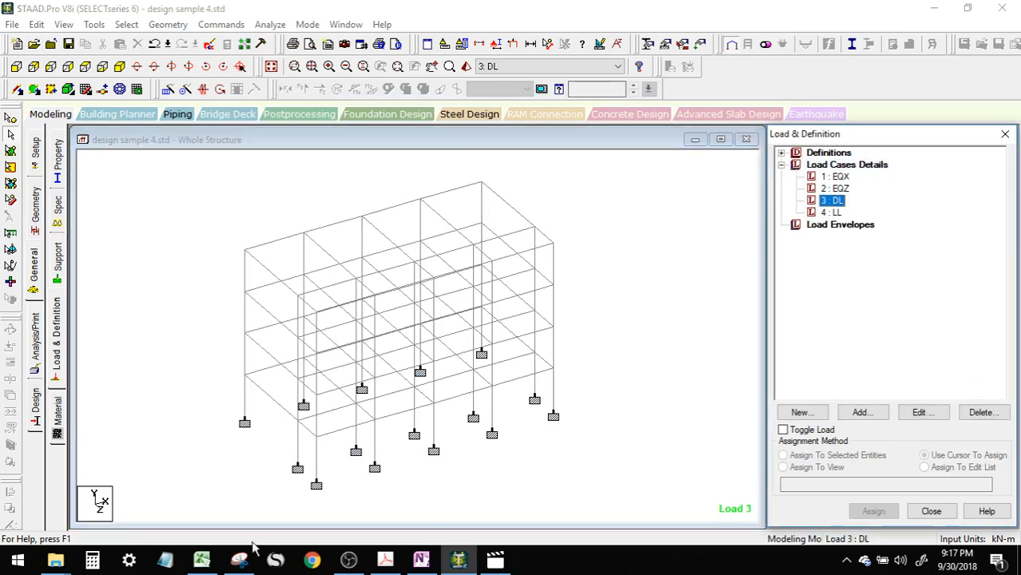
click(201, 559)
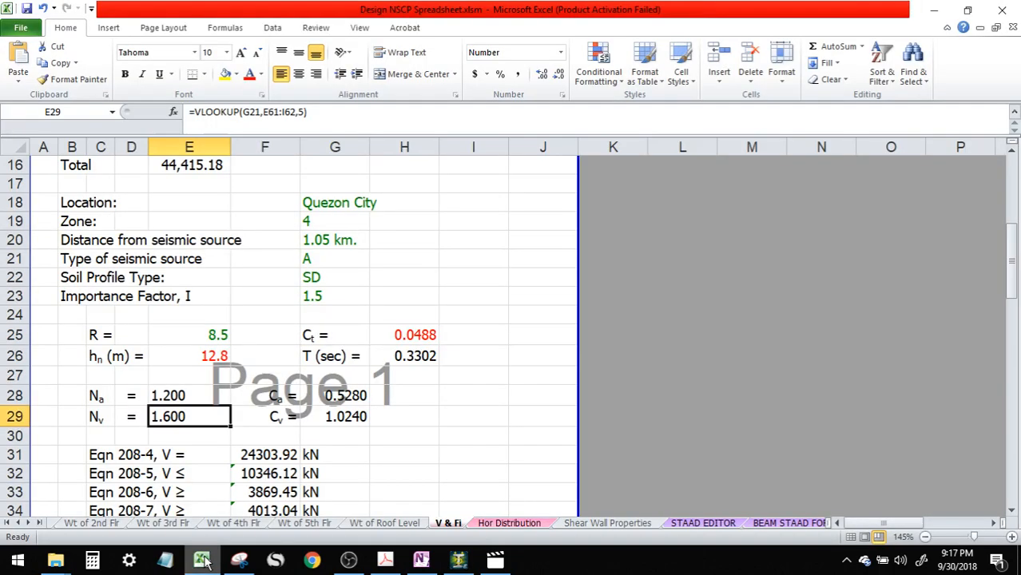
scroll(218, 396, up, 5)
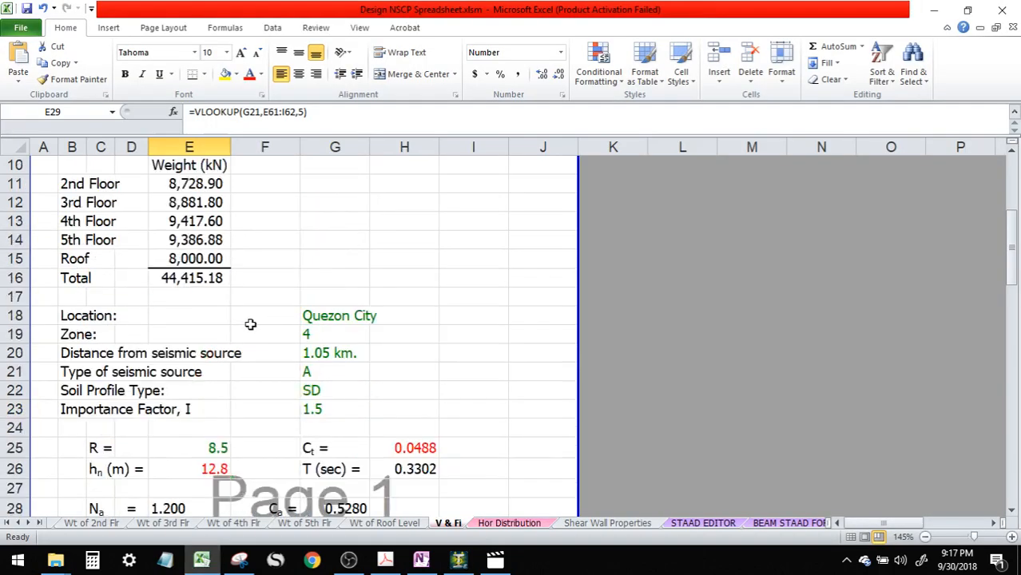
click(135, 173)
scroll(307, 341, down, 9)
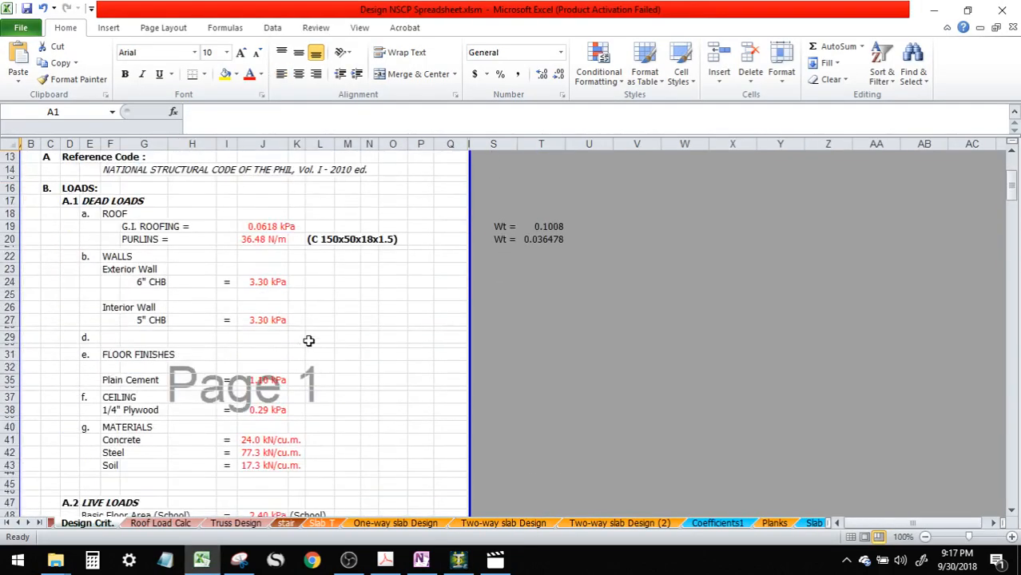
scroll(334, 340, up, 2)
scroll(335, 340, up, 1)
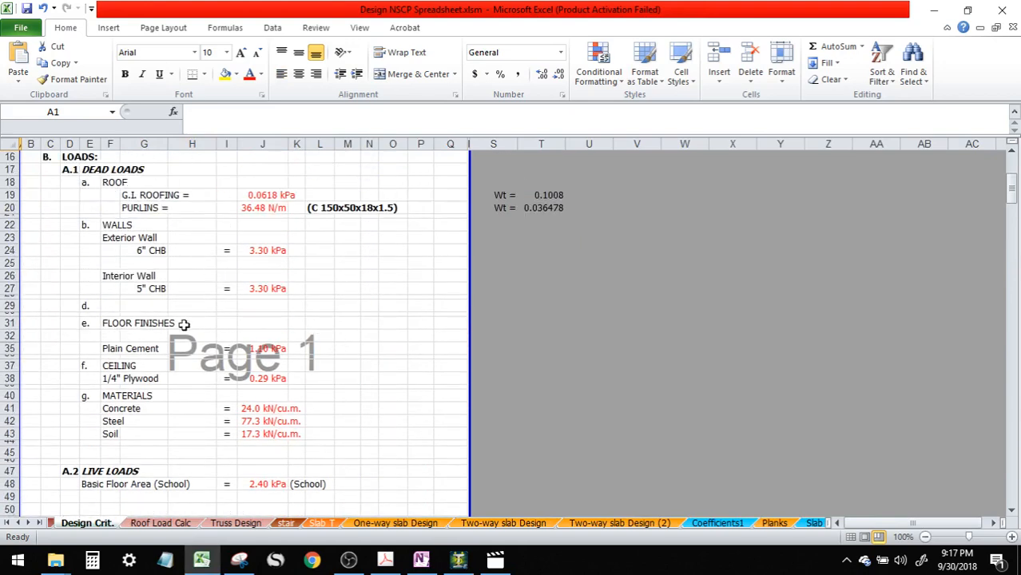
key(ctrl)
scroll(378, 399, up, 2)
key(ctrl)
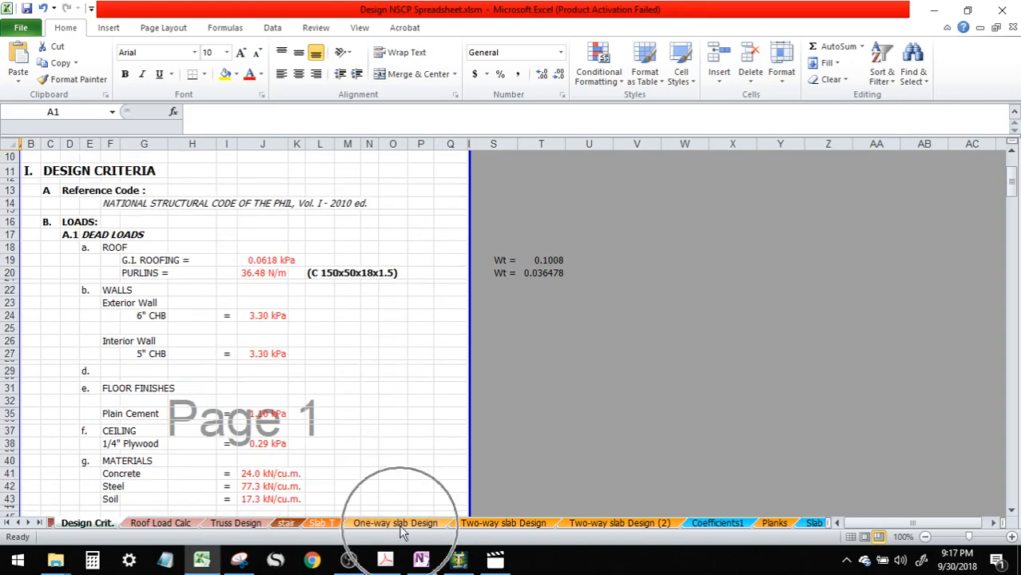
Examine the floor finish, restroom, ceiling and movable partition dead loads on the One-way slab Design sheet
click(397, 524)
scroll(451, 372, down, 3)
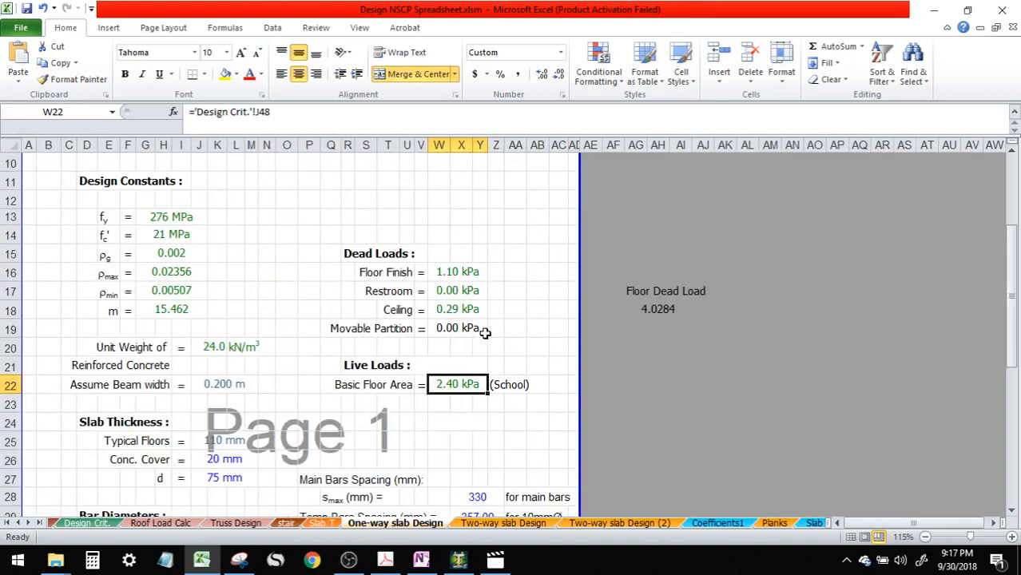
key(ctrl)
click(438, 272)
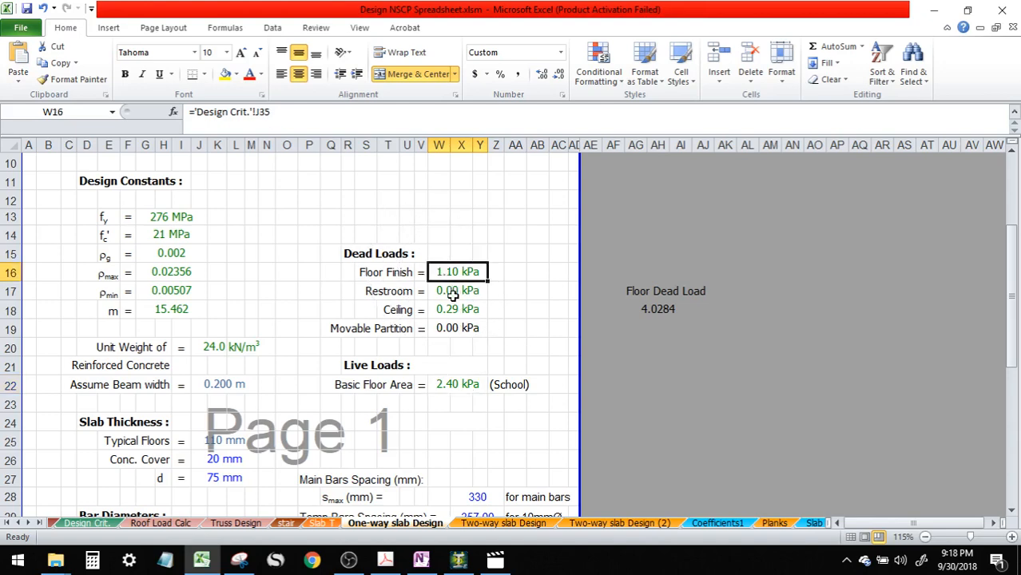
click(447, 292)
click(451, 278)
click(450, 290)
click(449, 273)
click(451, 290)
click(448, 272)
click(449, 291)
click(449, 273)
click(449, 291)
click(447, 310)
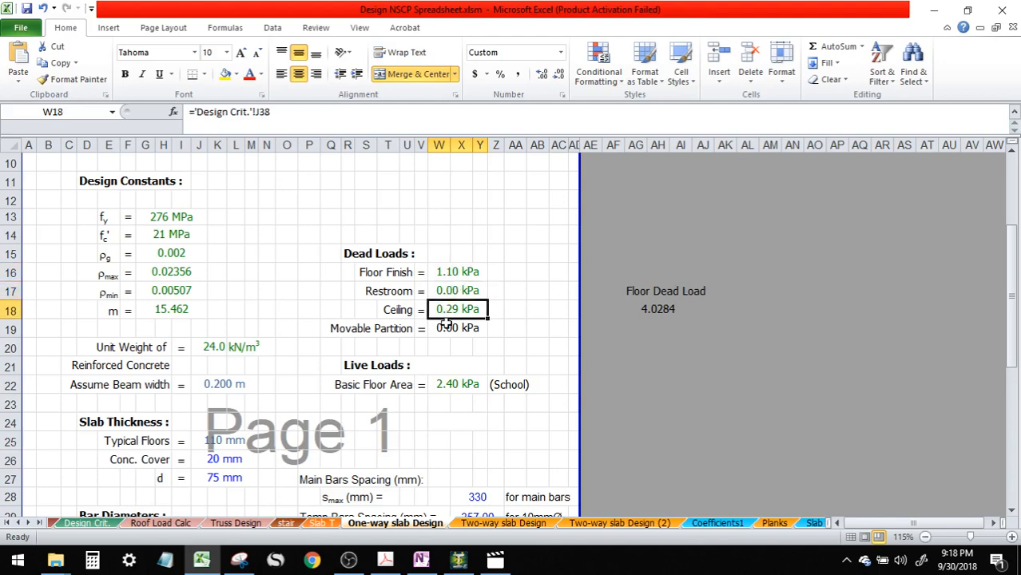
click(446, 323)
click(447, 310)
click(449, 291)
click(449, 272)
scroll(438, 288, up, 3)
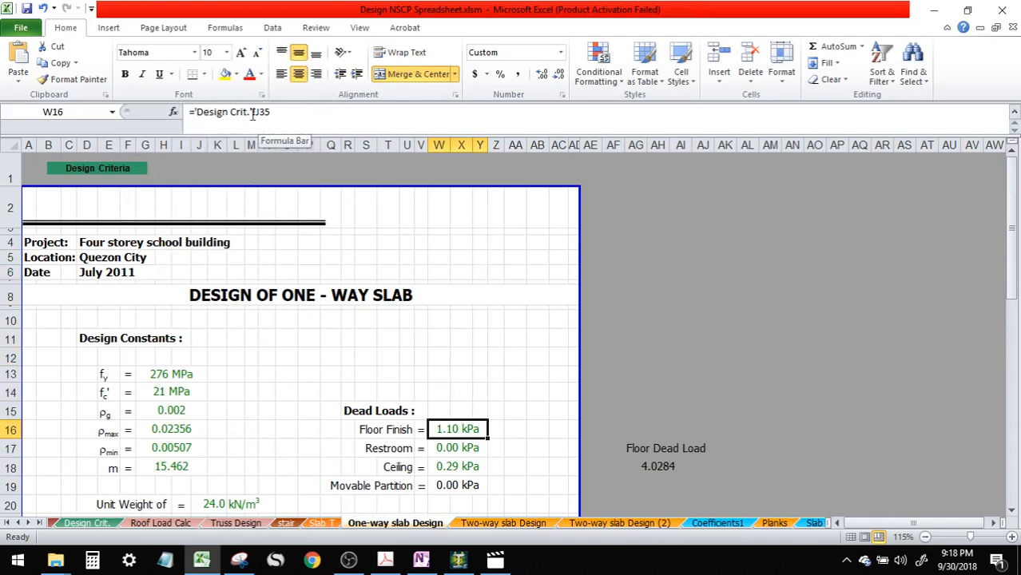
scroll(445, 356, down, 3)
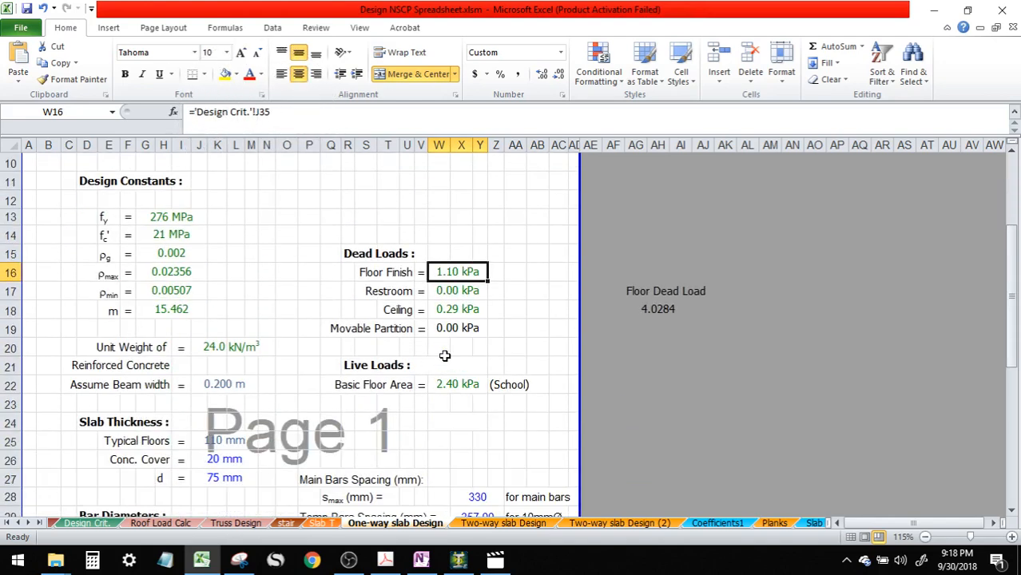
click(442, 294)
click(459, 312)
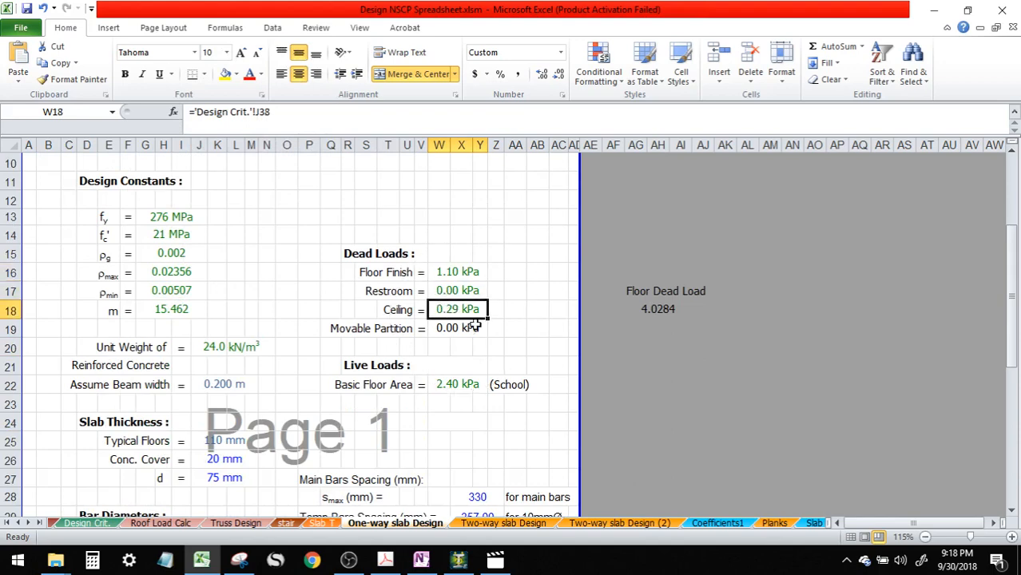
Inspect the Floor Dead Load formula and the typical floor slab thickness it refers to, without editing them
click(661, 311)
click(300, 112)
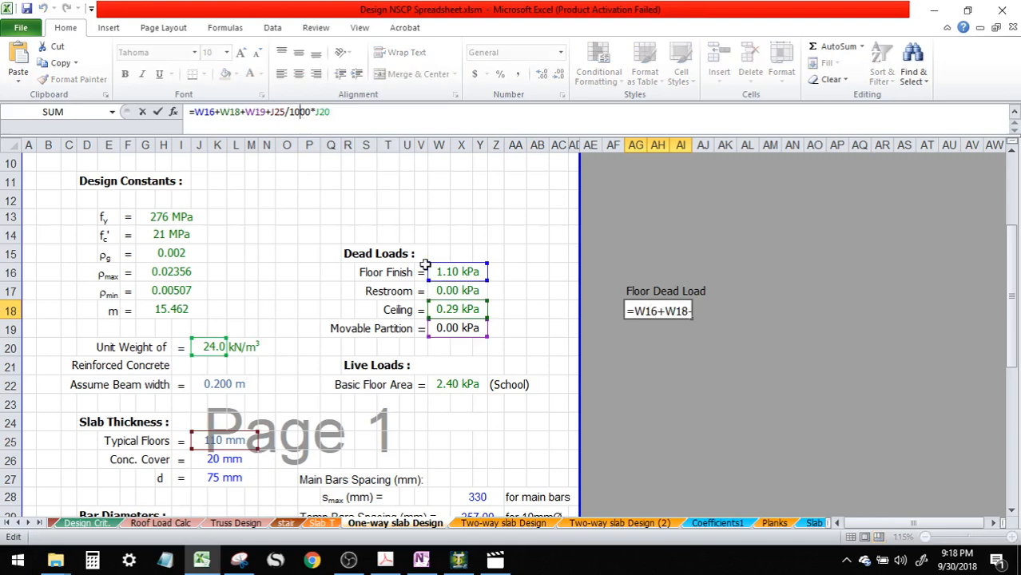
key(Escape)
click(673, 320)
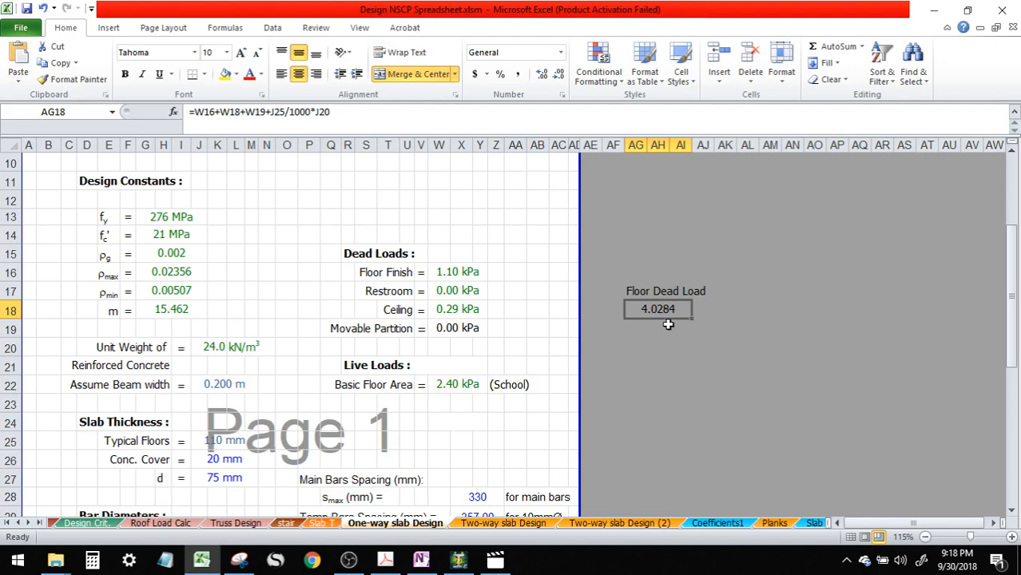
click(218, 442)
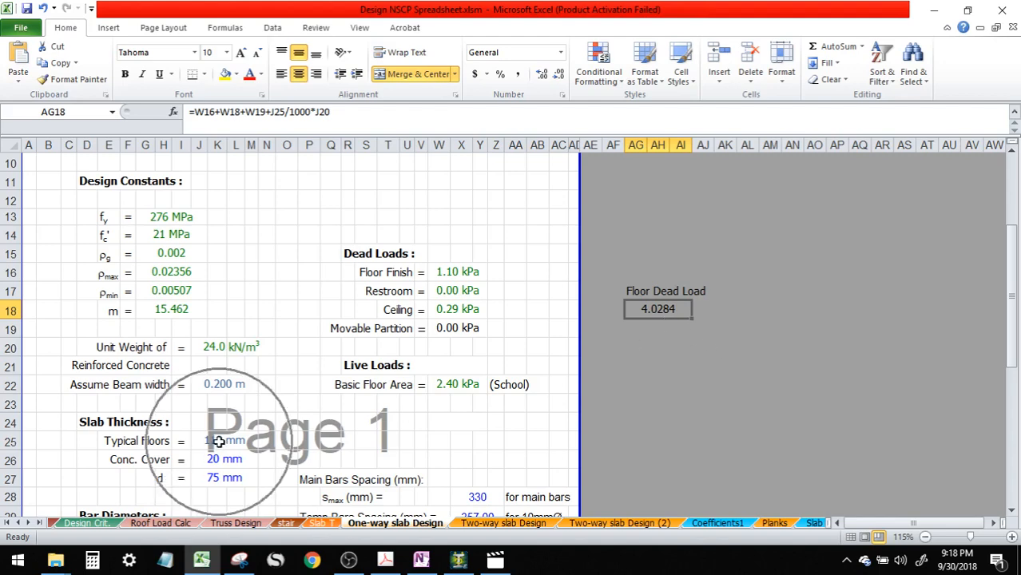
scroll(221, 442, down, 2)
click(220, 331)
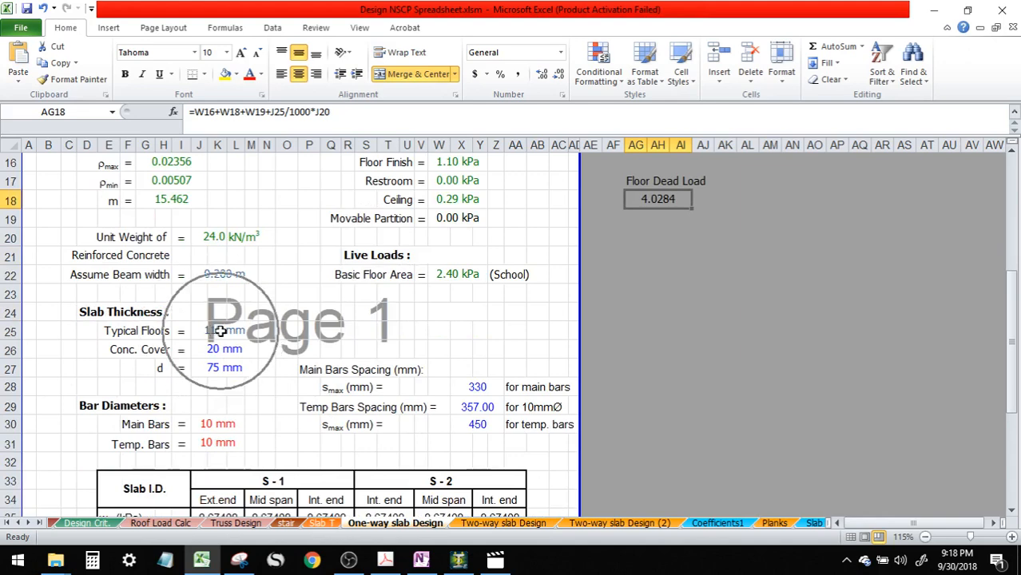
scroll(669, 409, up, 3)
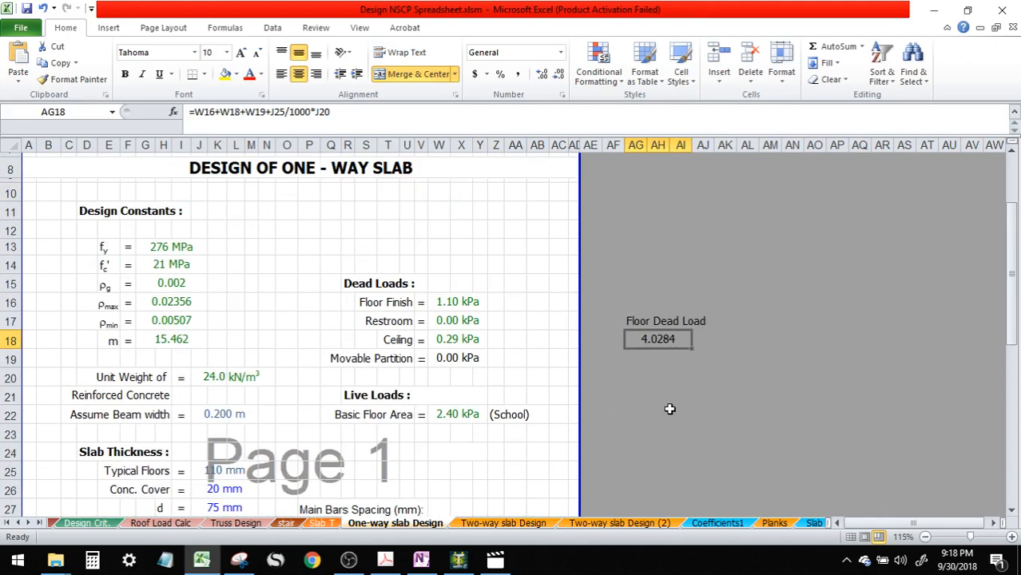
click(665, 344)
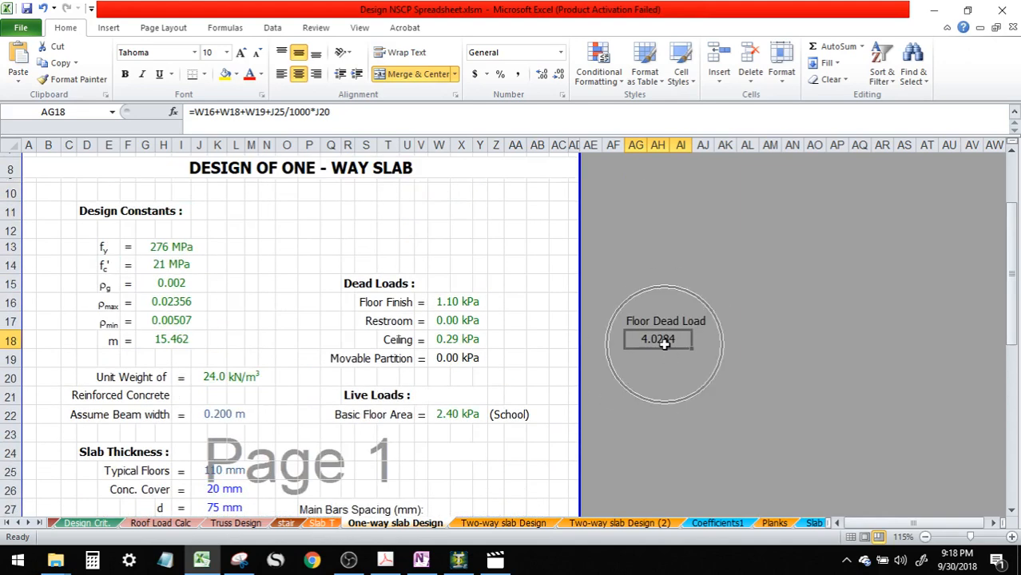
Switch back to STAAD.Pro and add a selfweight load in the Y direction with factor -1 to load case DL
click(458, 560)
click(675, 331)
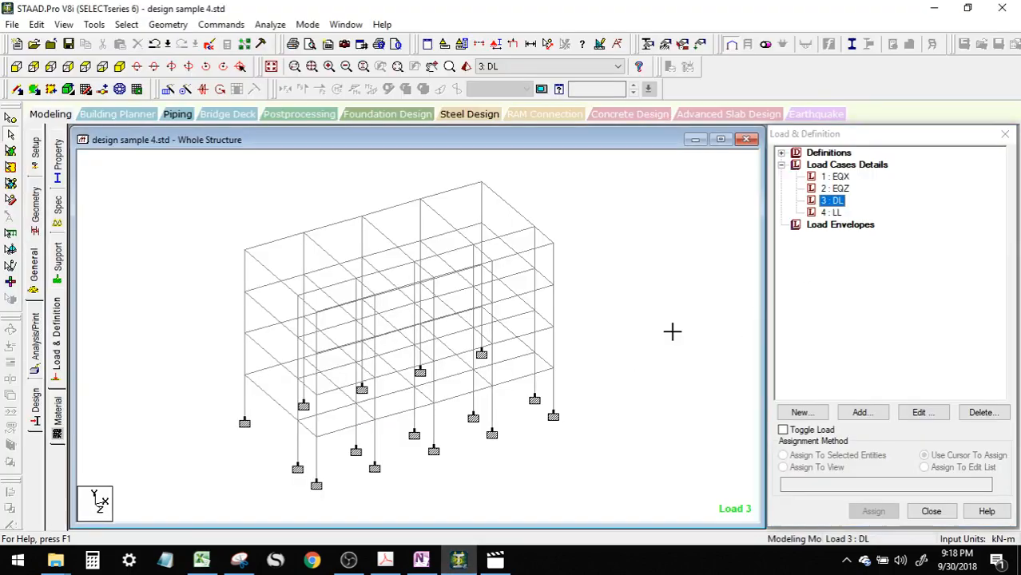
click(255, 388)
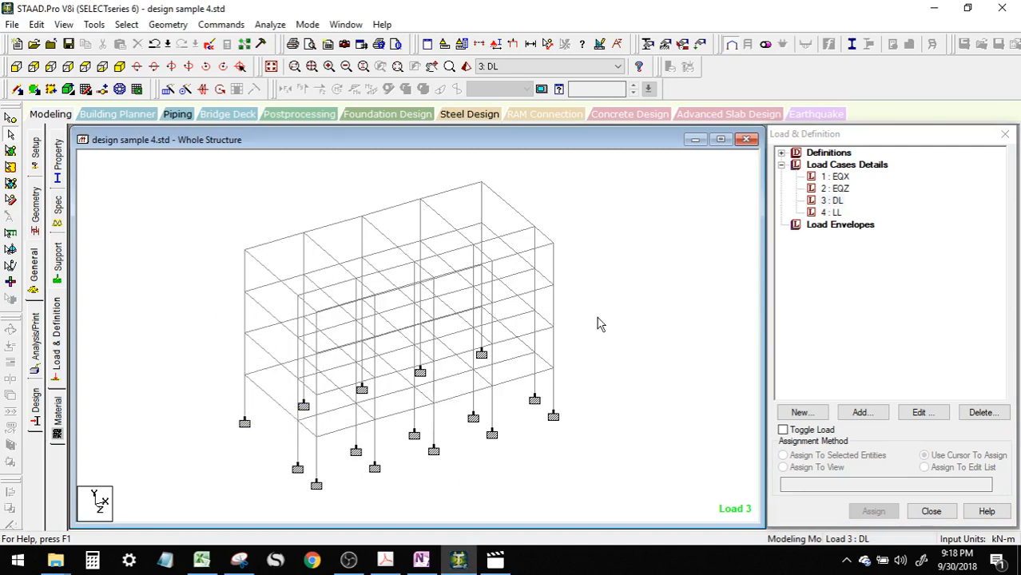
click(833, 201)
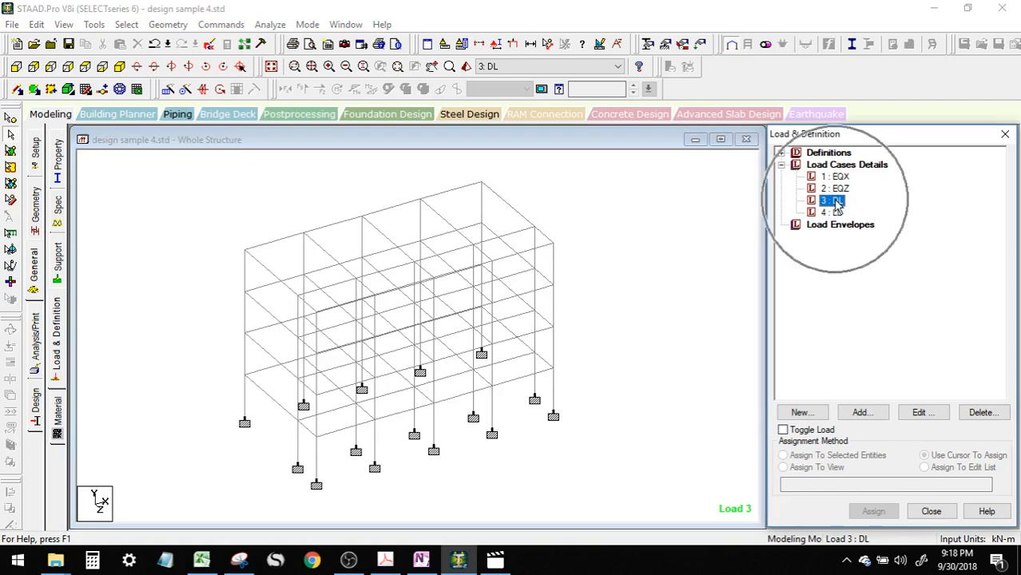
click(873, 418)
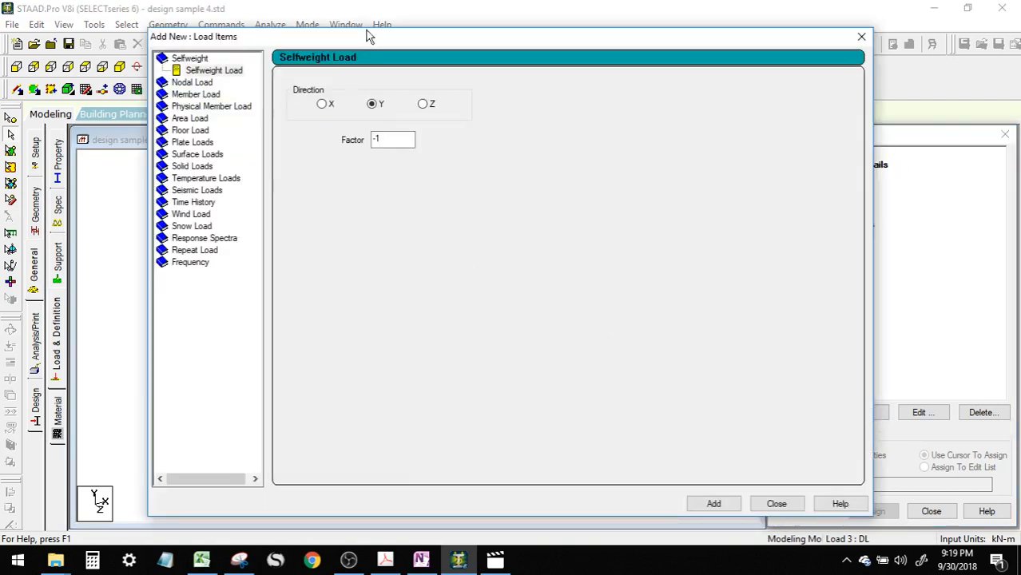
drag(367, 35, 405, 41)
click(256, 70)
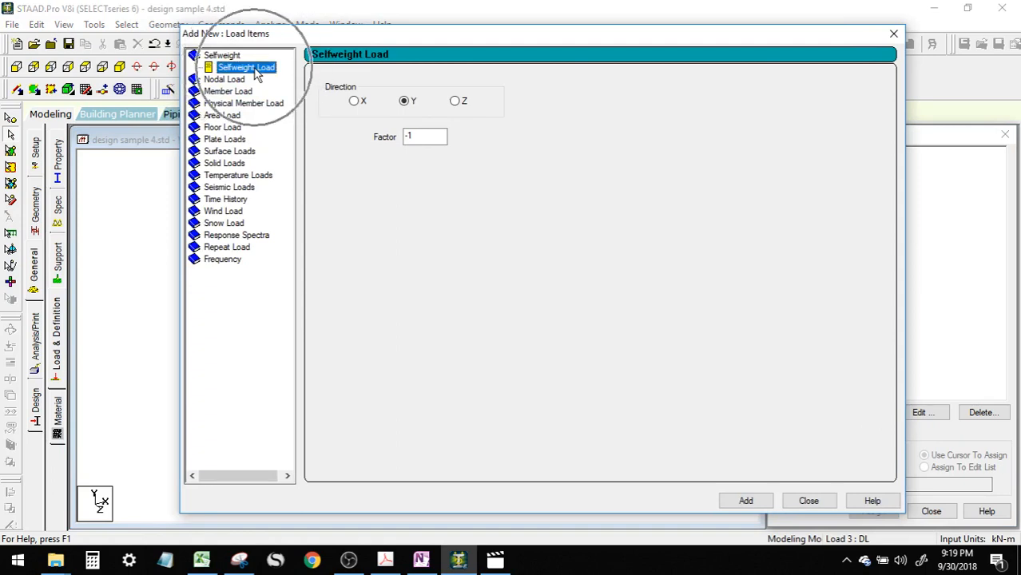
click(745, 501)
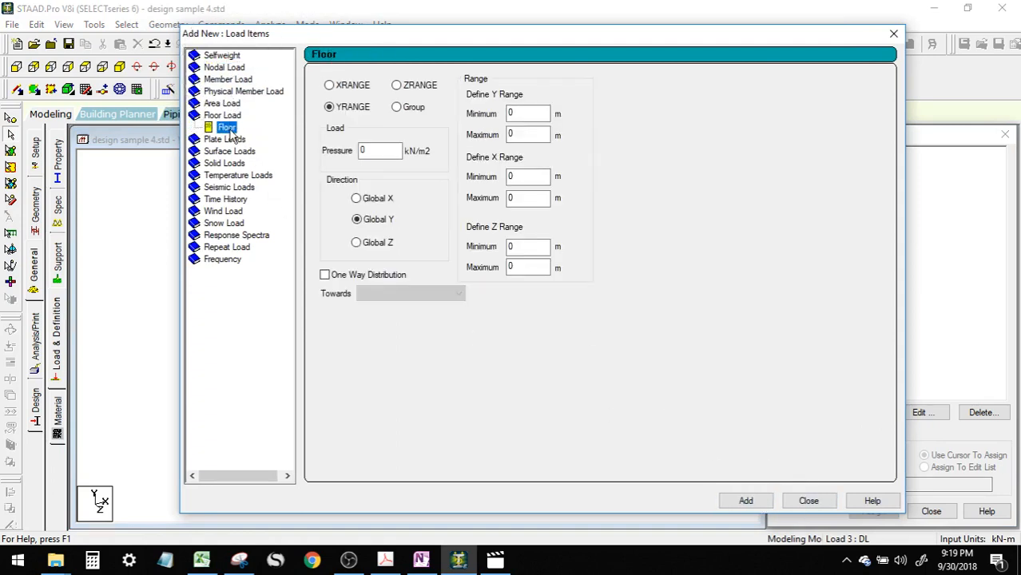
Set up a YRANGE floor load with a pressure of -4.1 kN/m2 in Global Y, and open the details of the lowest beam level's origin corner node
click(233, 129)
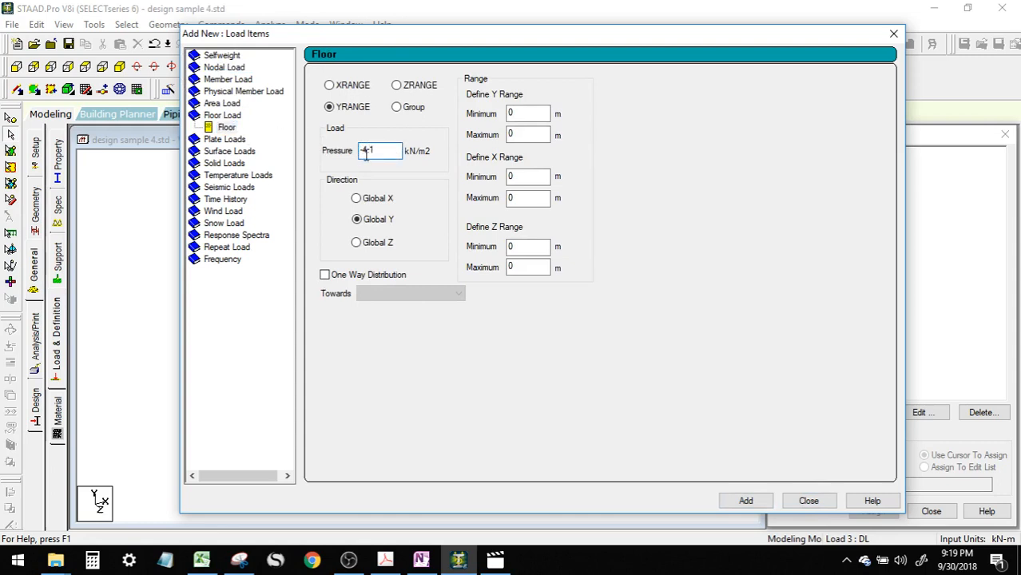
drag(326, 46, 646, 92)
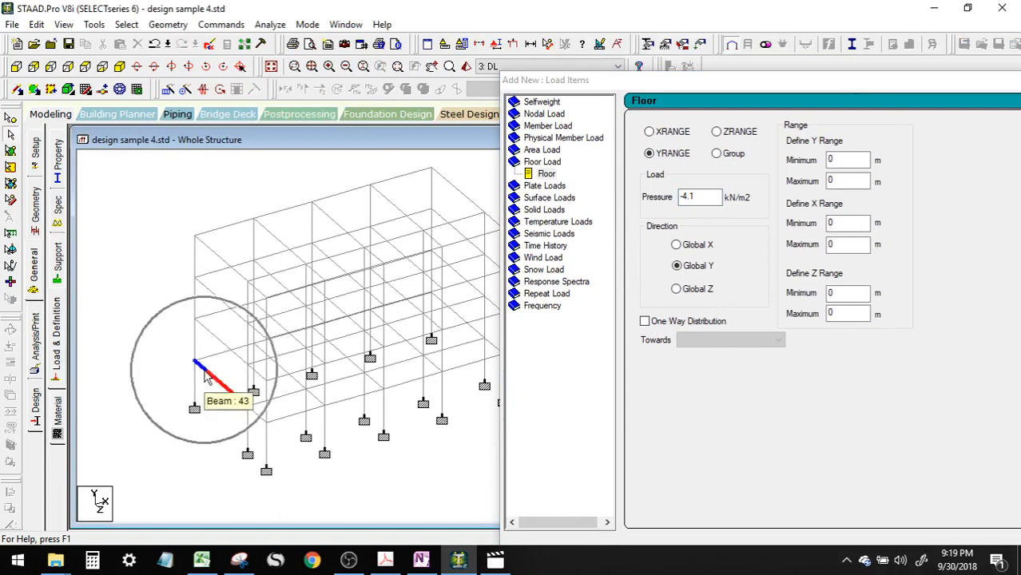
click(10, 117)
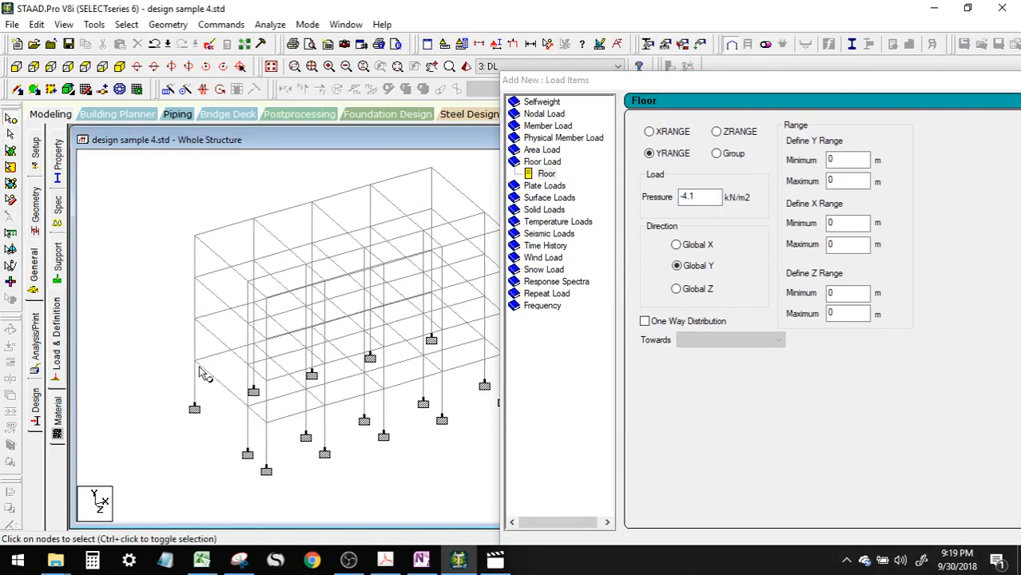
double_click(195, 361)
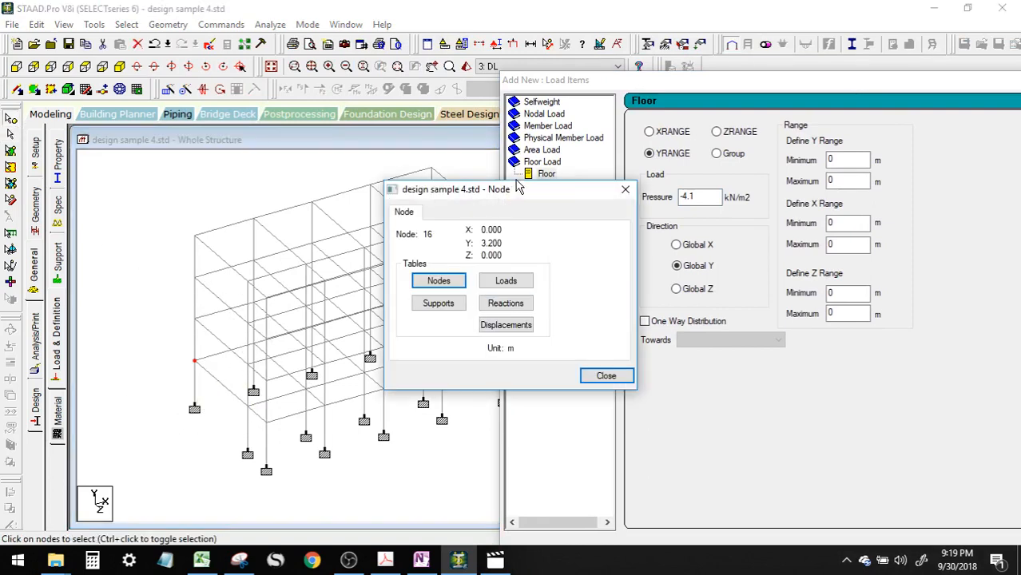
drag(514, 186, 137, 99)
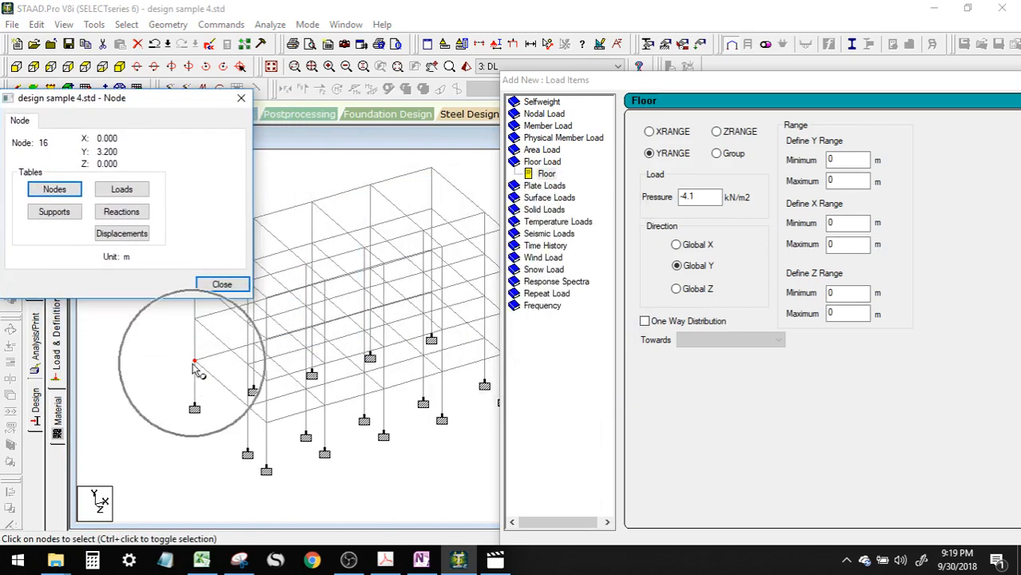
Check the corner node's coordinates and set the floor load's Y range from 3 to 3.3 m
middle_drag(399, 434, 321, 452)
click(424, 372)
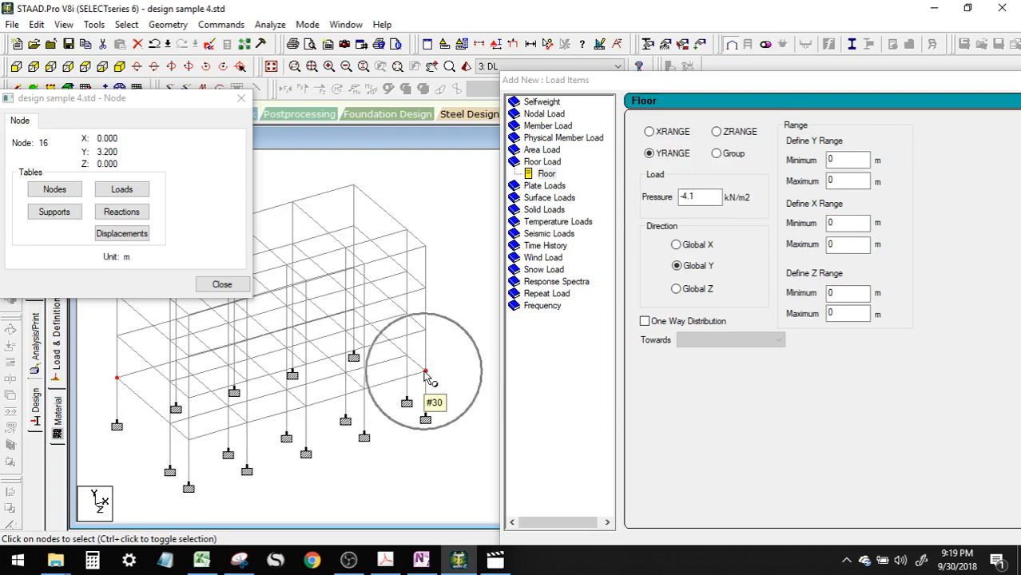
middle_drag(273, 459, 306, 466)
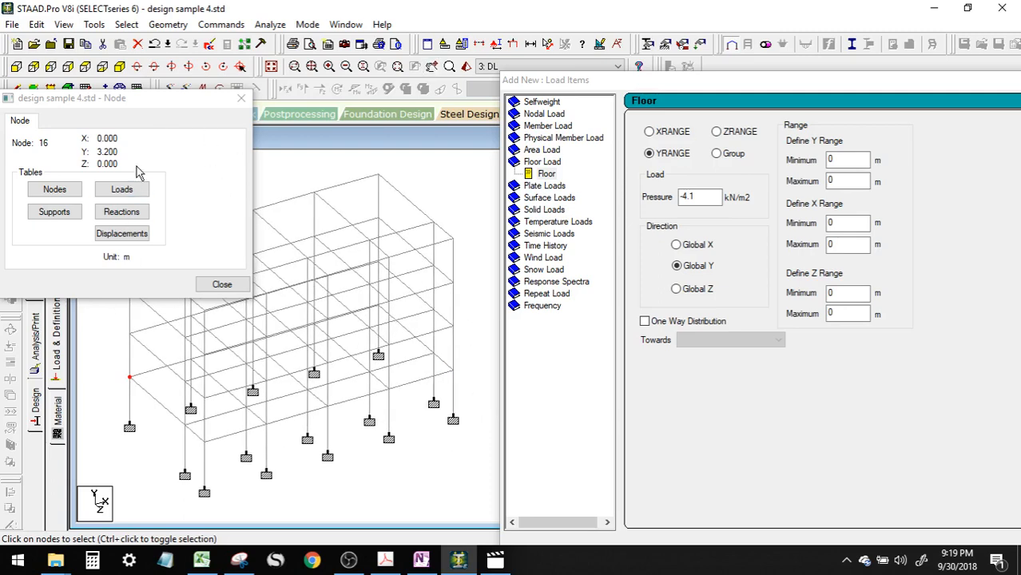
drag(123, 105, 143, 92)
key(ctrl)
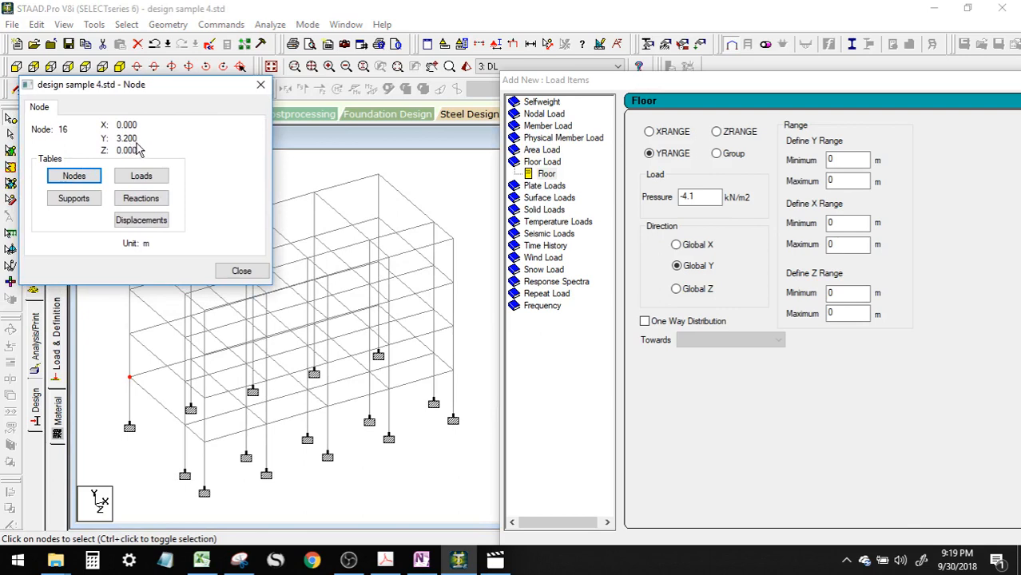
double_click(857, 159)
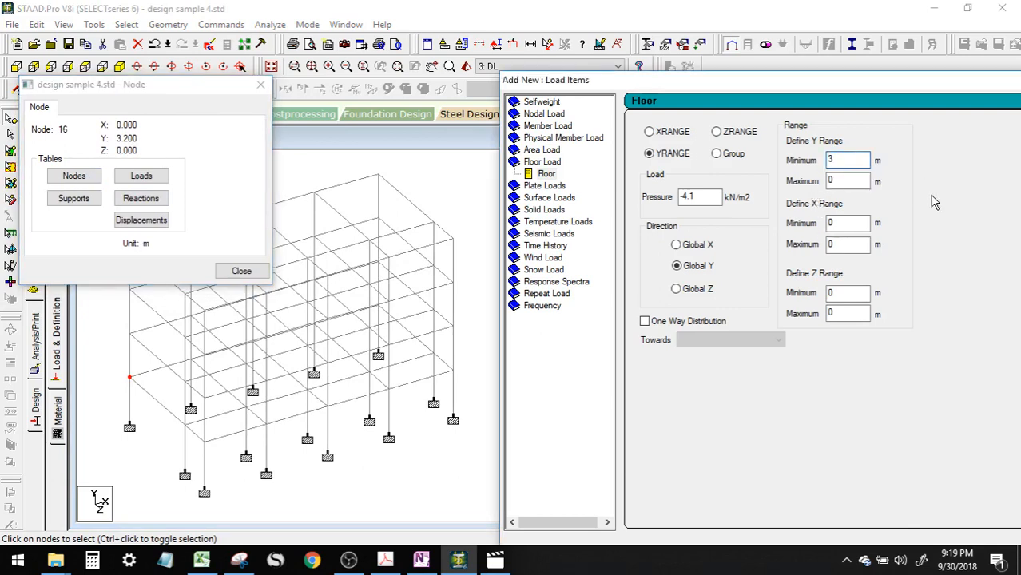
double_click(831, 180)
click(849, 159)
click(849, 179)
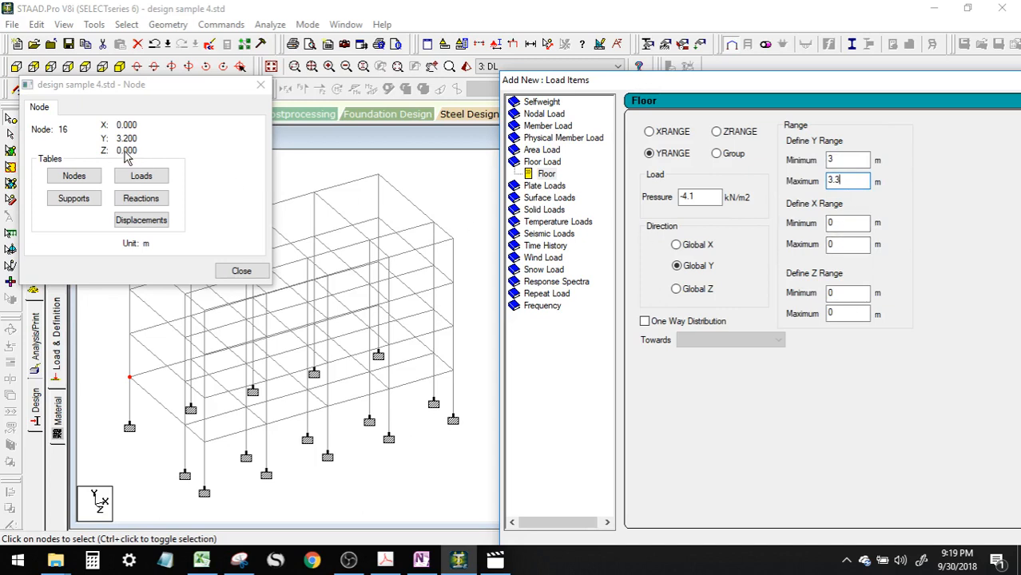
Check the diagonally opposite corner node's coordinates and set the floor load's maximum X range to 19 m and maximum Z range to 10 m
click(452, 371)
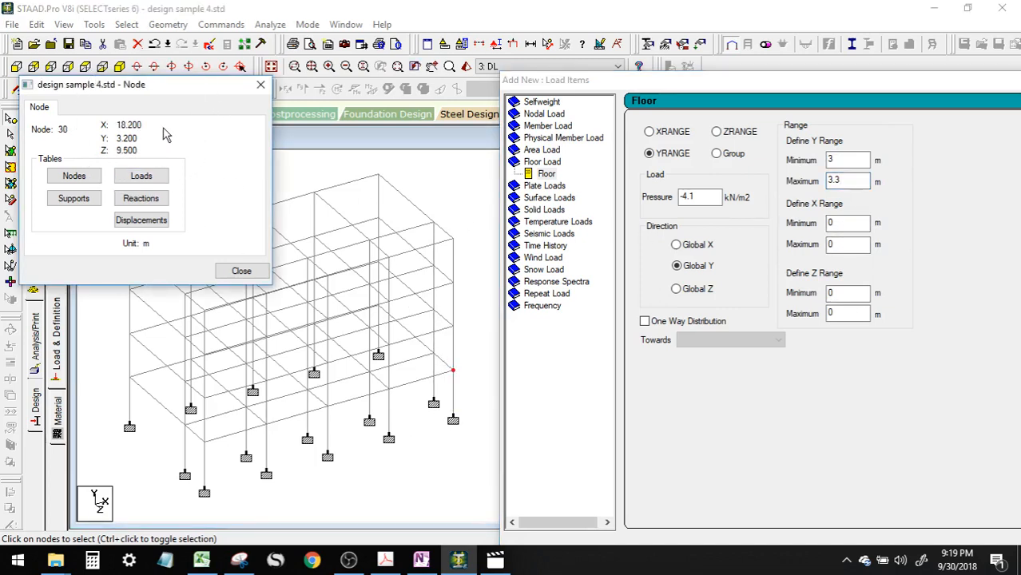
click(839, 248)
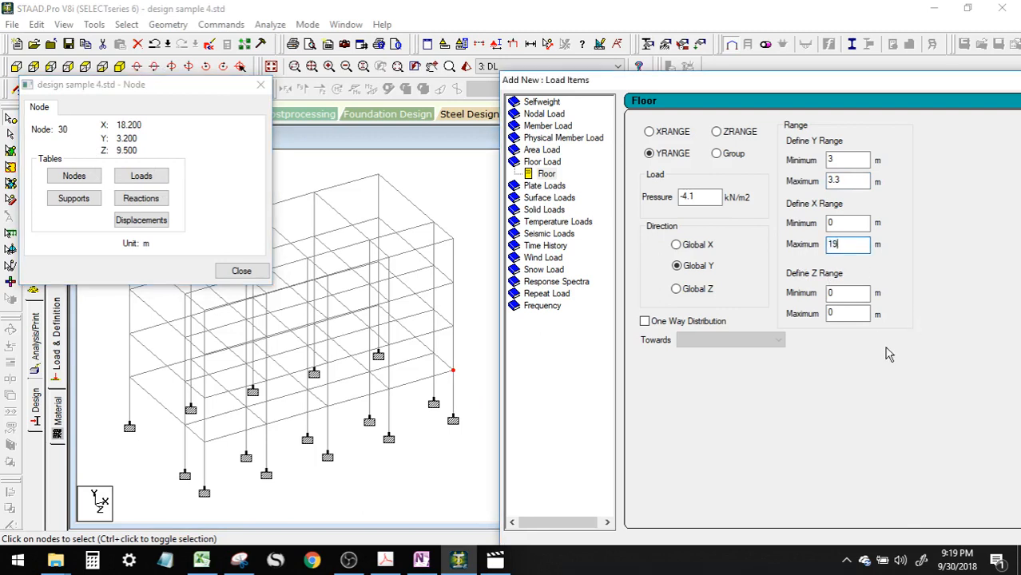
click(839, 314)
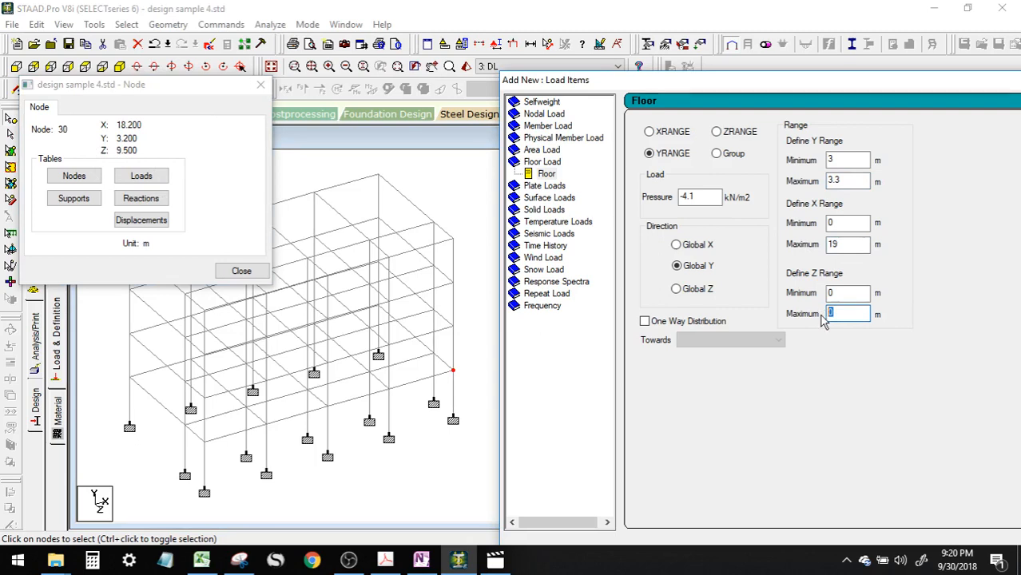
text(10)
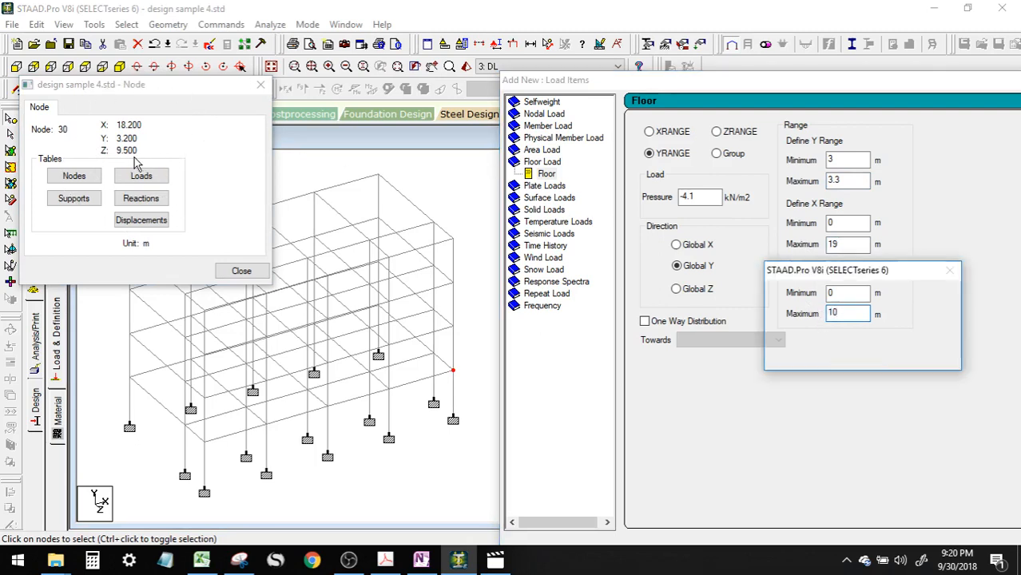
click(917, 358)
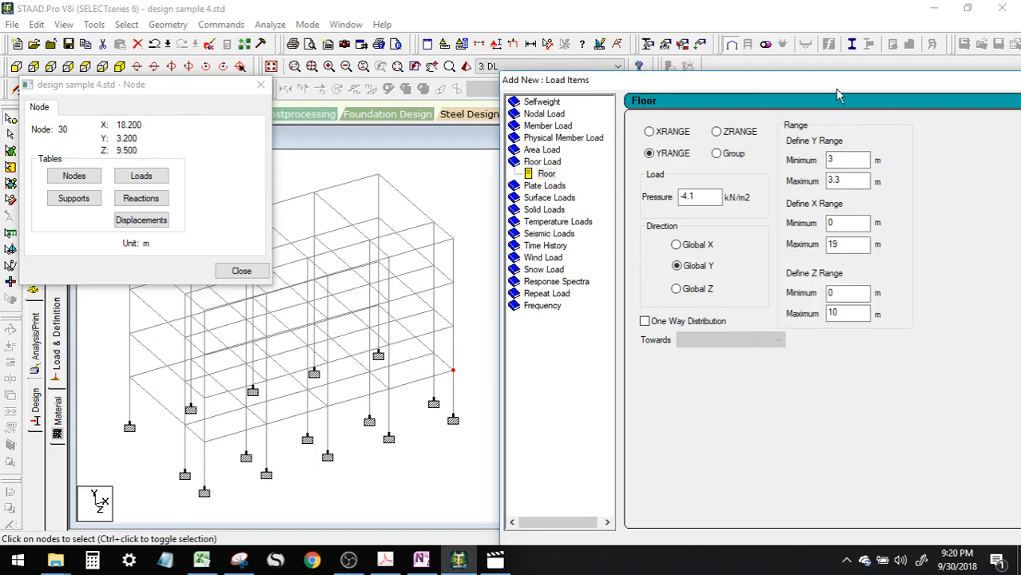
Add the defined floor load to load case DL, and close the load items and node details windows
drag(837, 94, 631, 38)
click(649, 257)
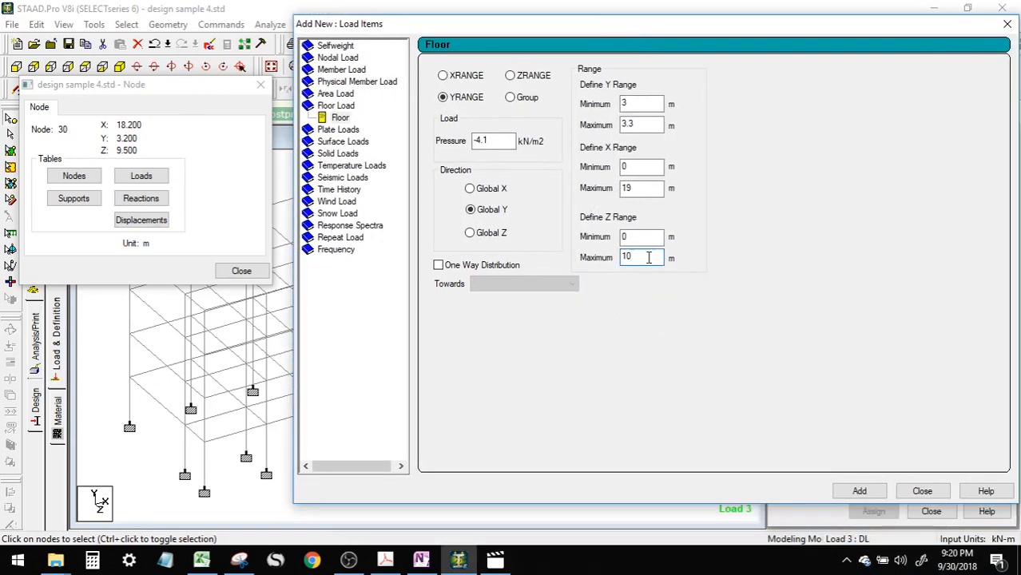
click(860, 490)
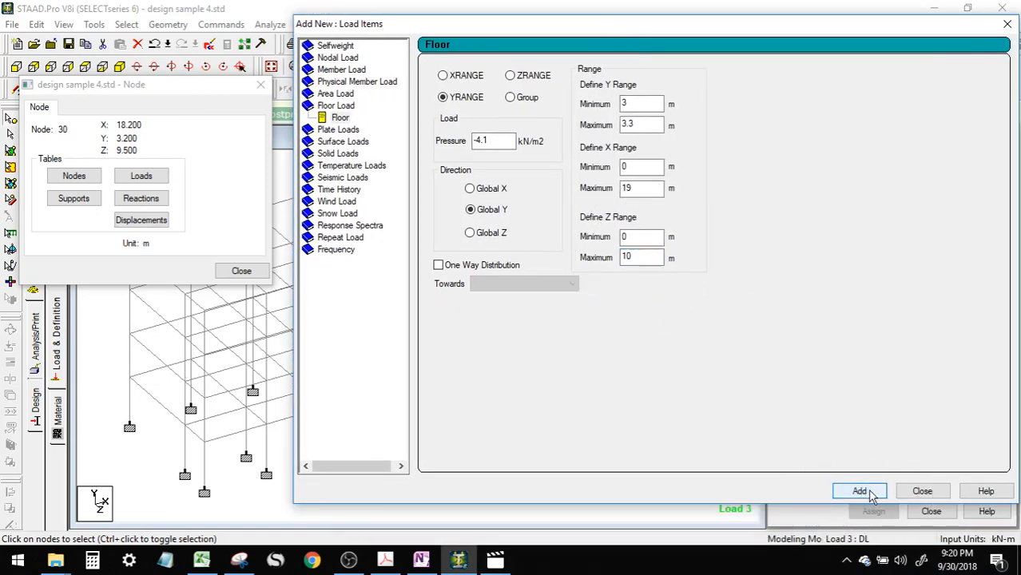
click(922, 491)
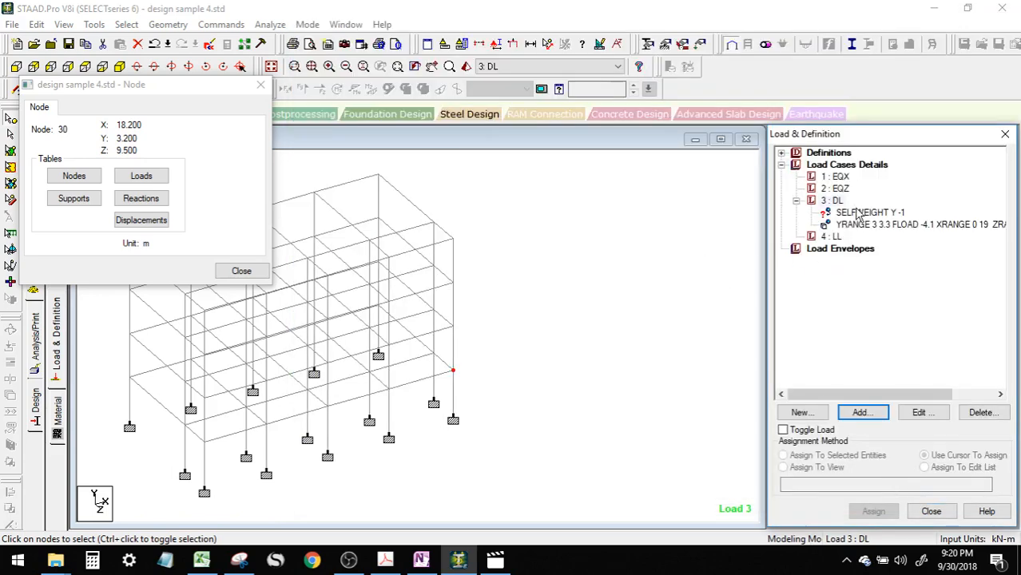
click(260, 270)
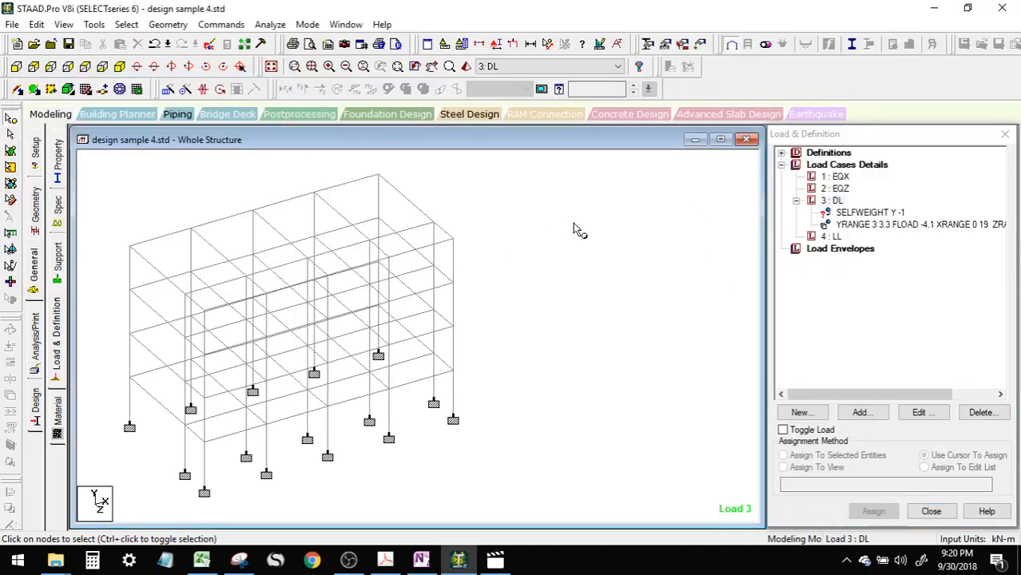
Assign the SELFWEIGHT Y -1 load to all beams and columns of the frame using the selected beams method
click(857, 214)
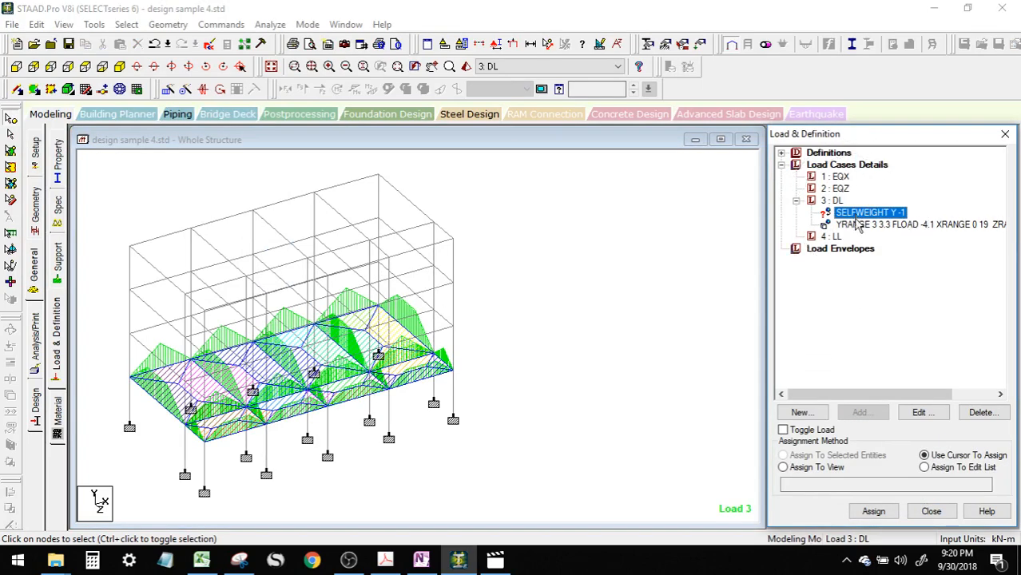
click(649, 288)
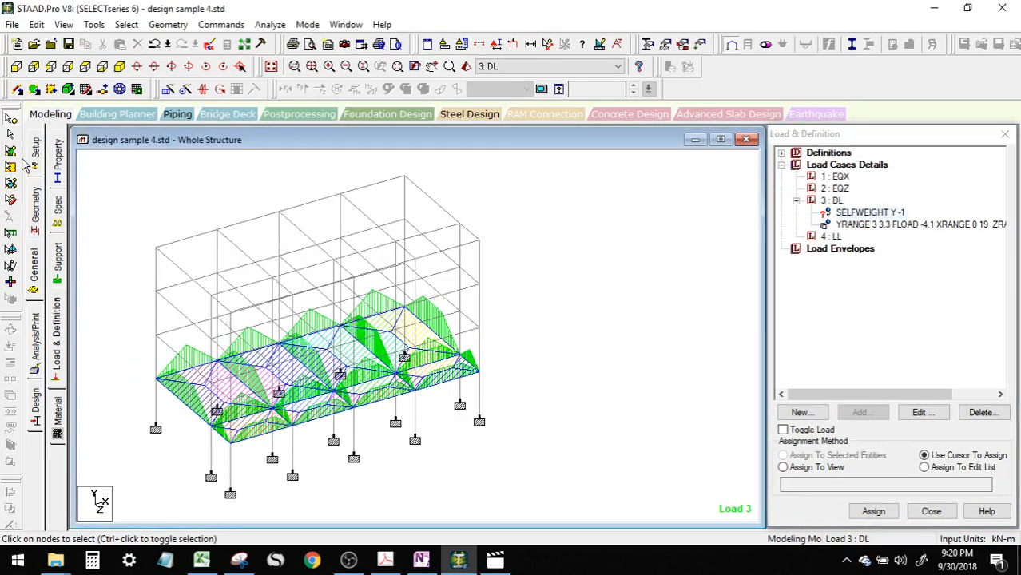
drag(547, 171, 139, 516)
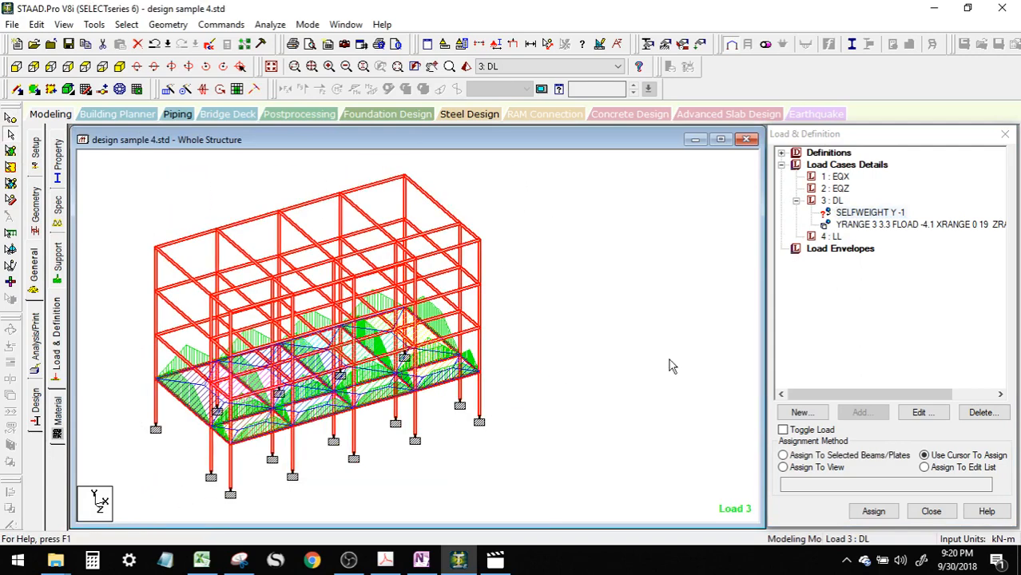
click(824, 455)
click(873, 511)
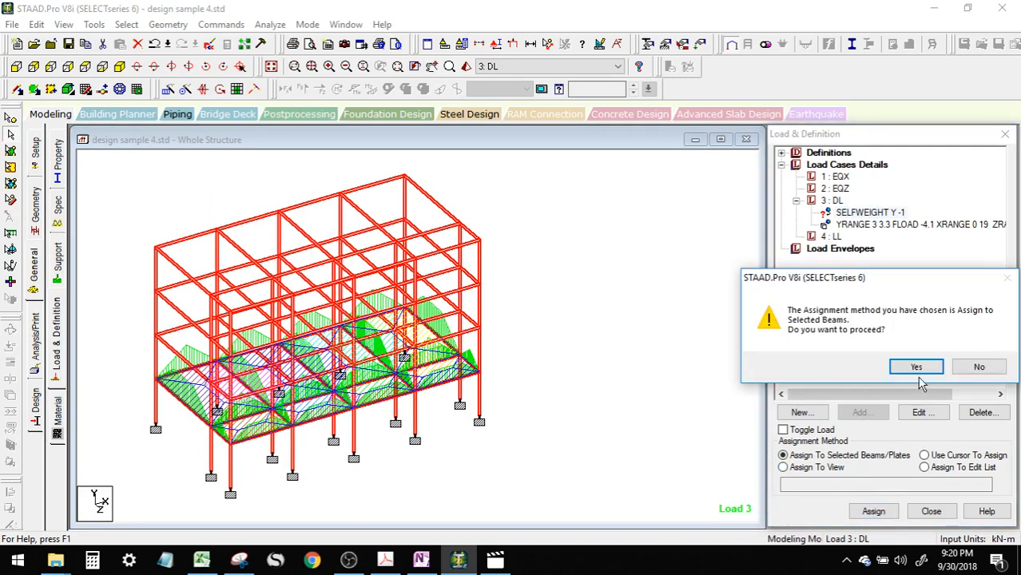
click(917, 367)
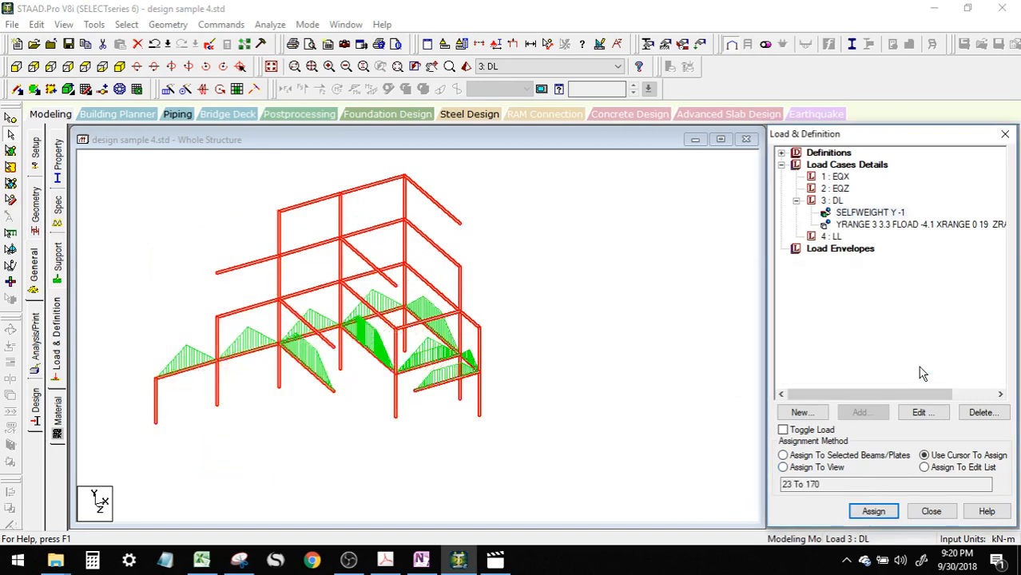
Display the floor load's distribution on the frame and open the model's command file in the STAAD Editor
click(879, 226)
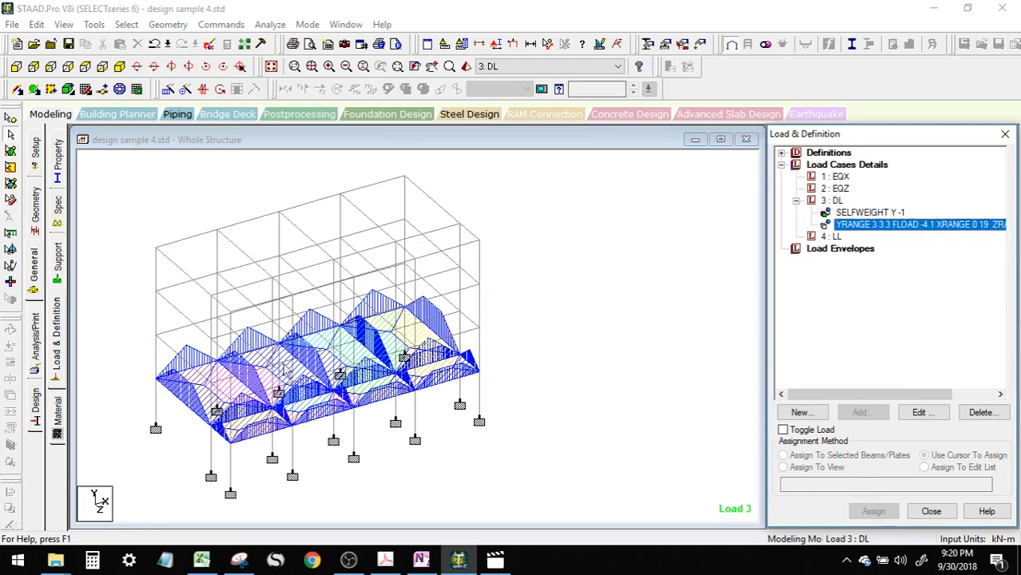
click(627, 324)
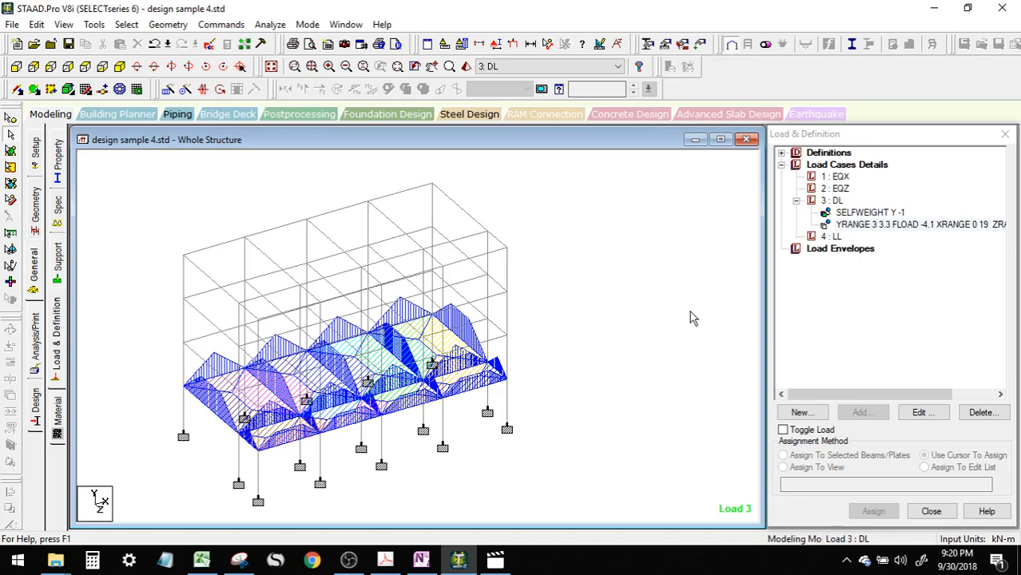
key(ctrl)
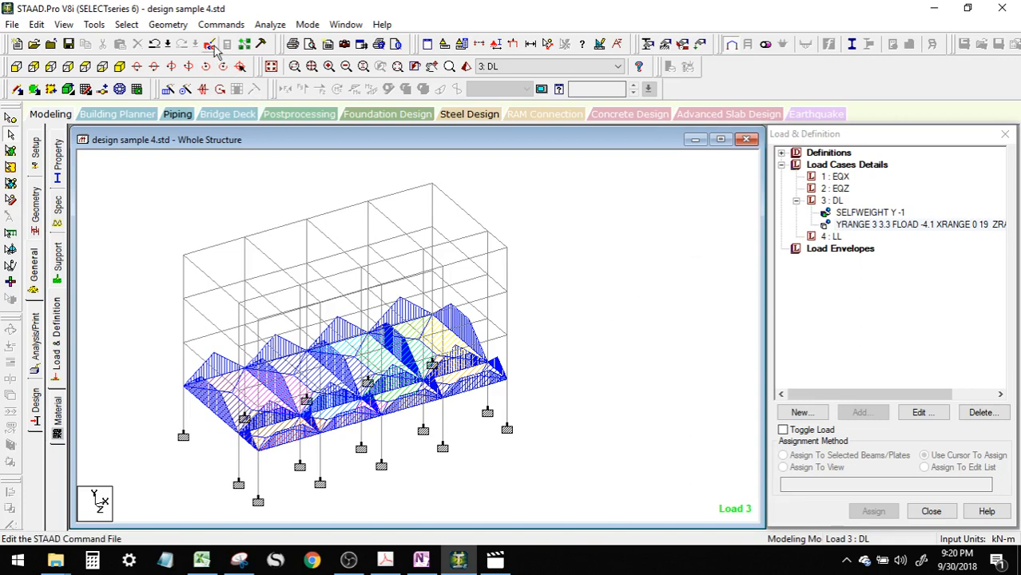
key(ctrl)
key(ctrl)
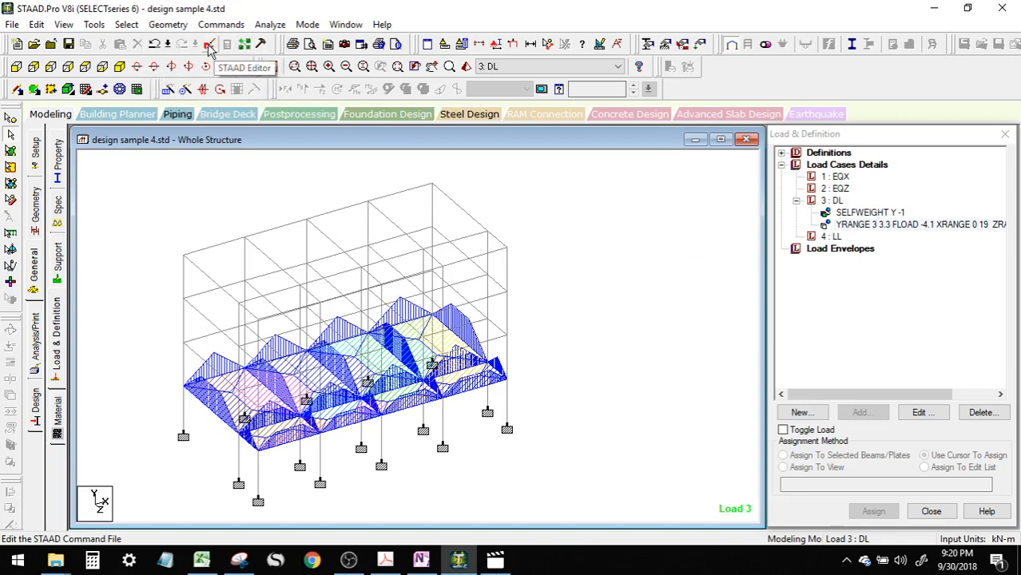
click(209, 46)
click(431, 299)
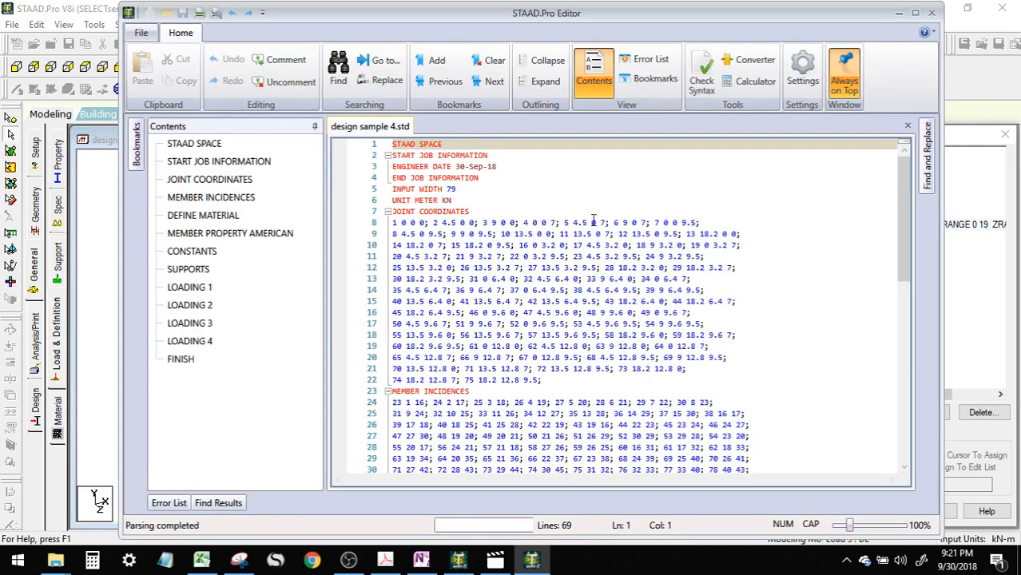
Duplicate the YRANGE 3 3.3 FLOAD -4.1 line three times beneath itself under FLOOR LOAD in the DL load case
drag(901, 237, 914, 408)
scroll(674, 396, down, 2)
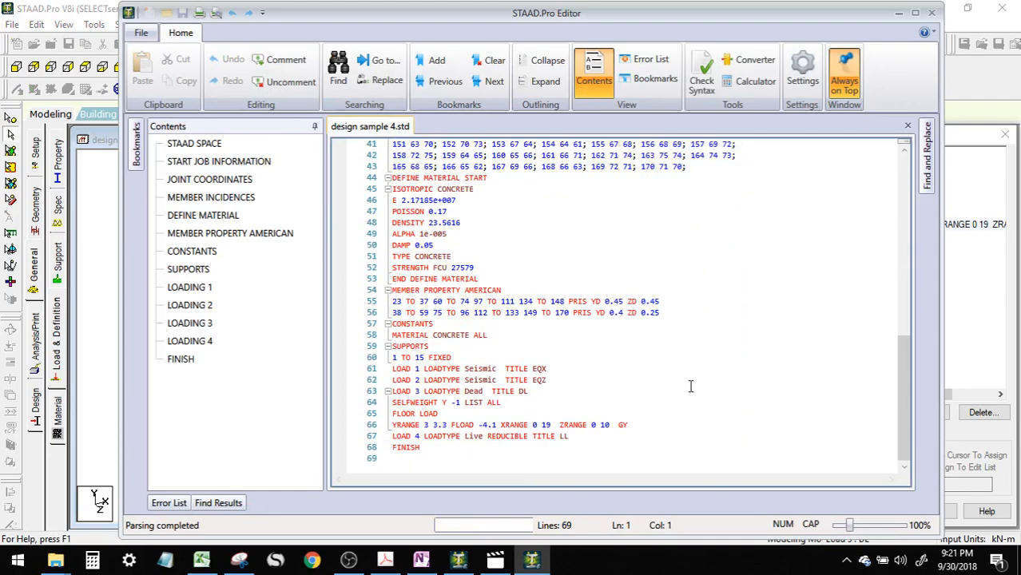
drag(631, 425, 393, 425)
key(ctrl+c)
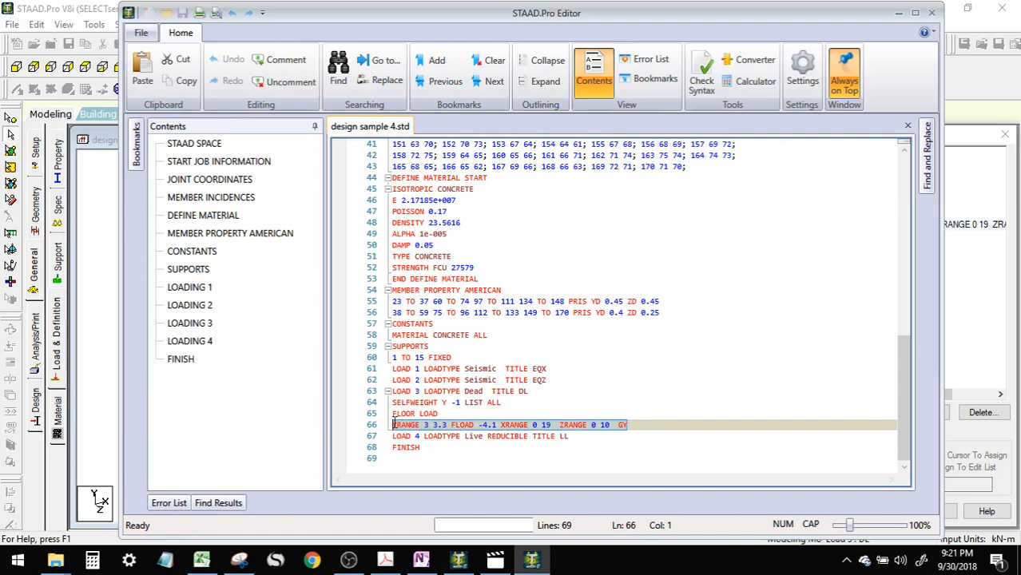
click(649, 425)
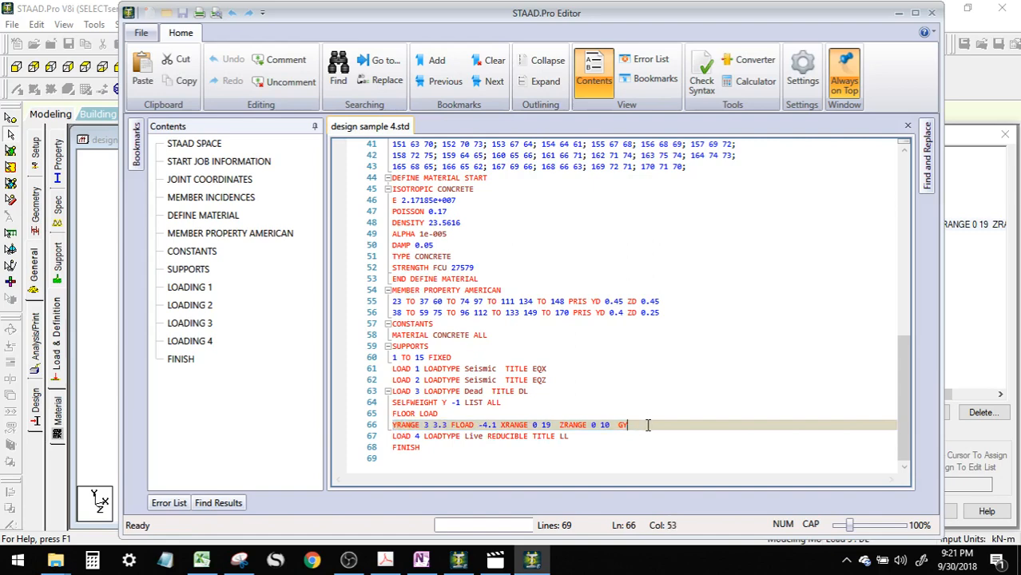
key(Return)
key(ctrl+v)
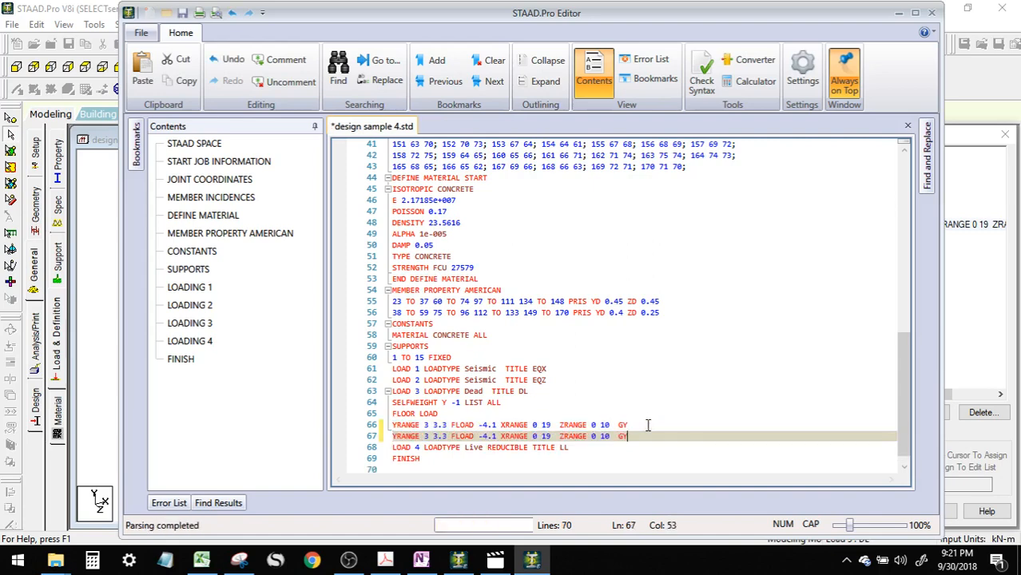
key(Return)
key(ctrl+v)
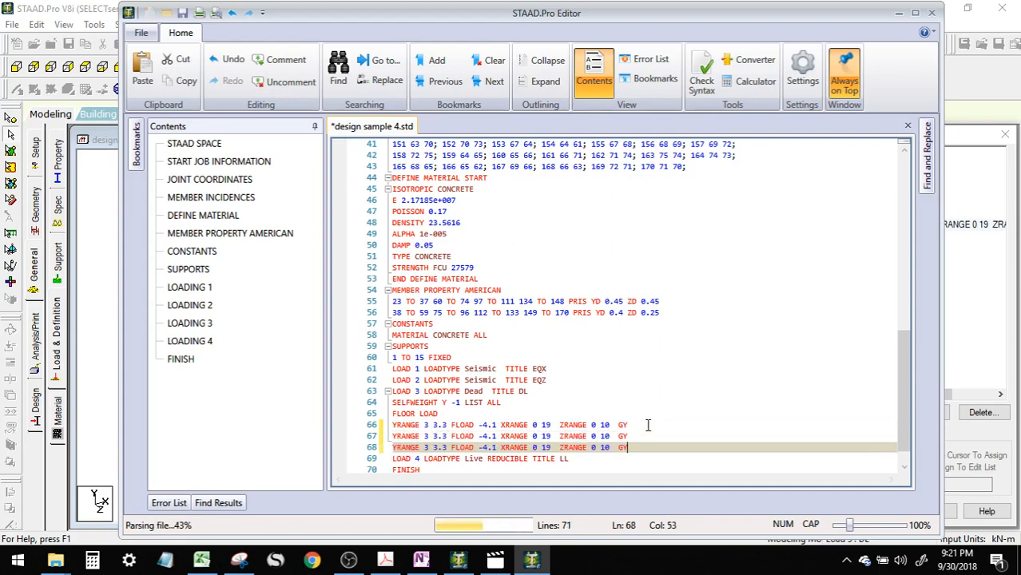
key(Return)
key(ctrl+v)
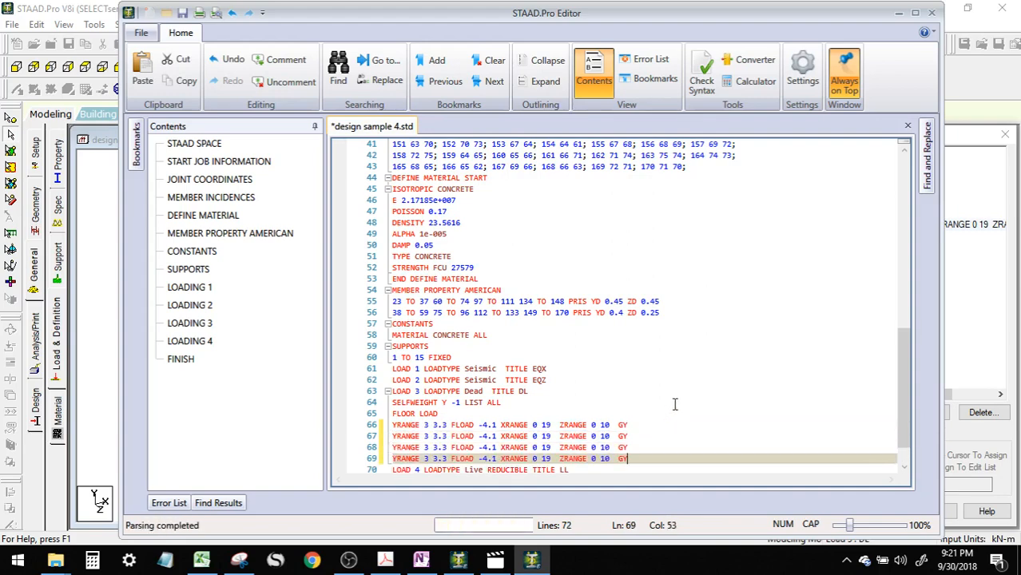
Uncover the frame behind the editor and check the coordinates of the corner node one storey above the loaded floor
scroll(674, 404, down, 1)
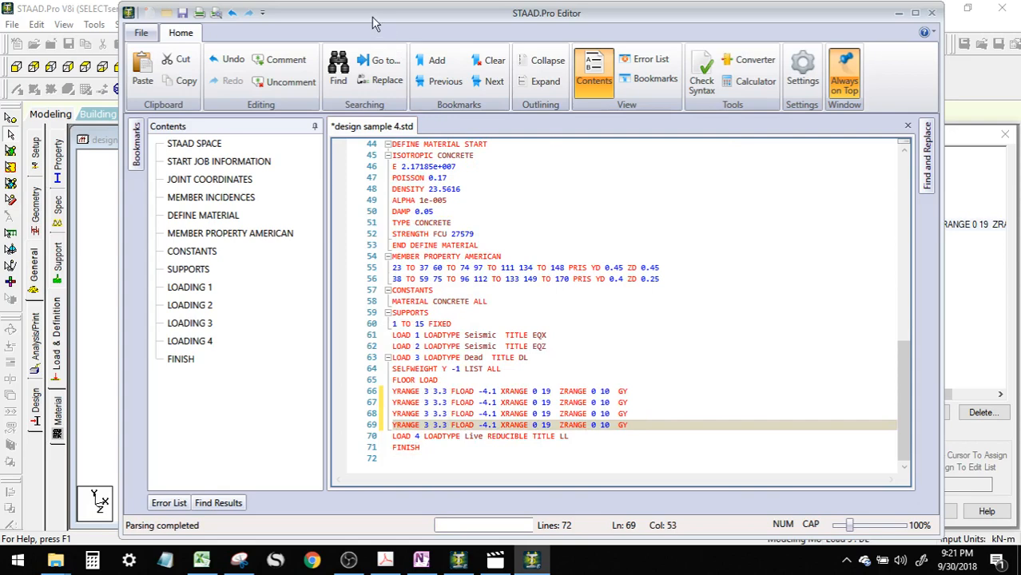
drag(375, 23, 661, 43)
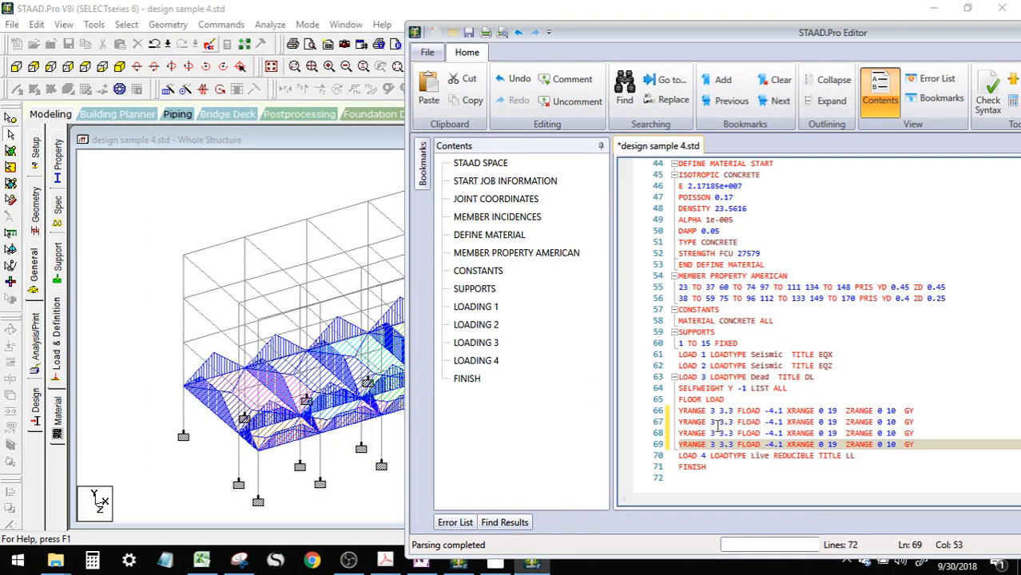
click(136, 254)
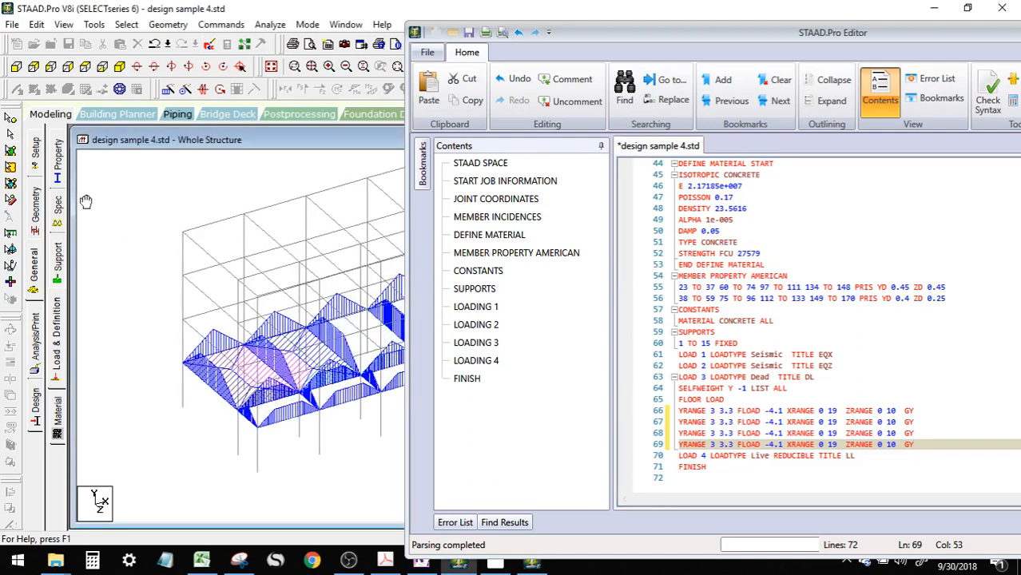
double_click(184, 322)
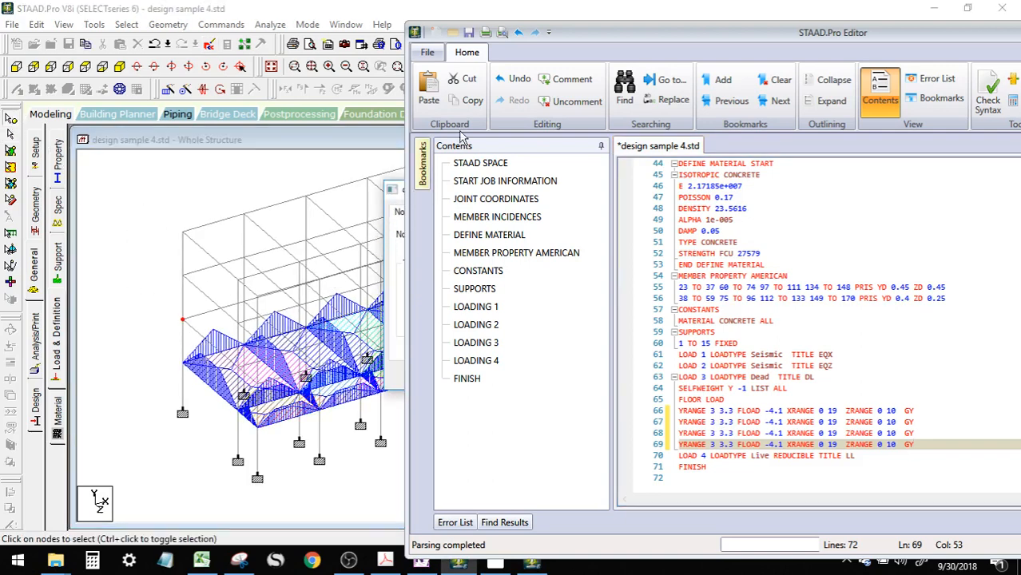
drag(578, 36, 676, 36)
drag(439, 194, 104, 87)
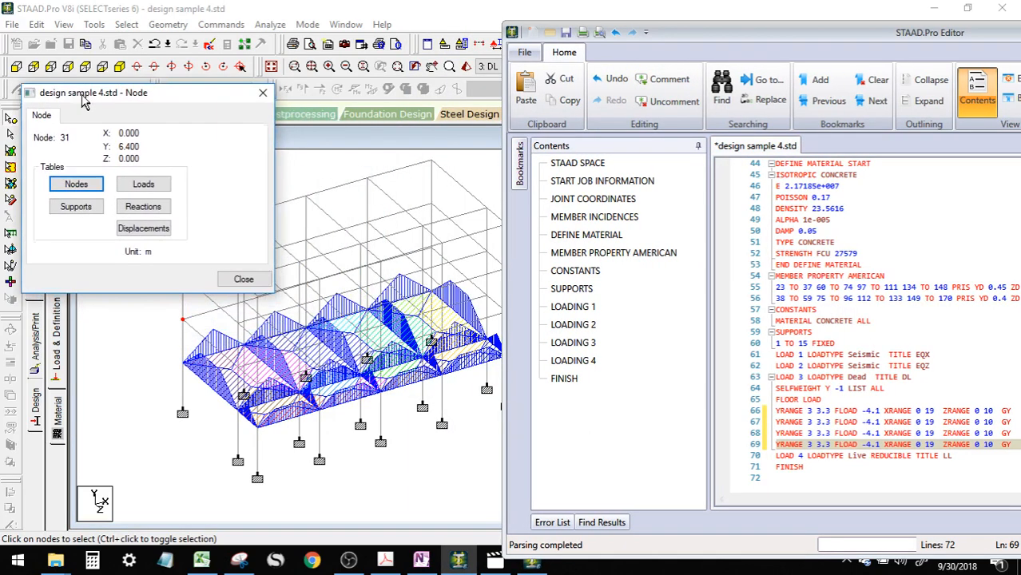
Set the Y range of the second floor load line to 6 6.4
click(830, 433)
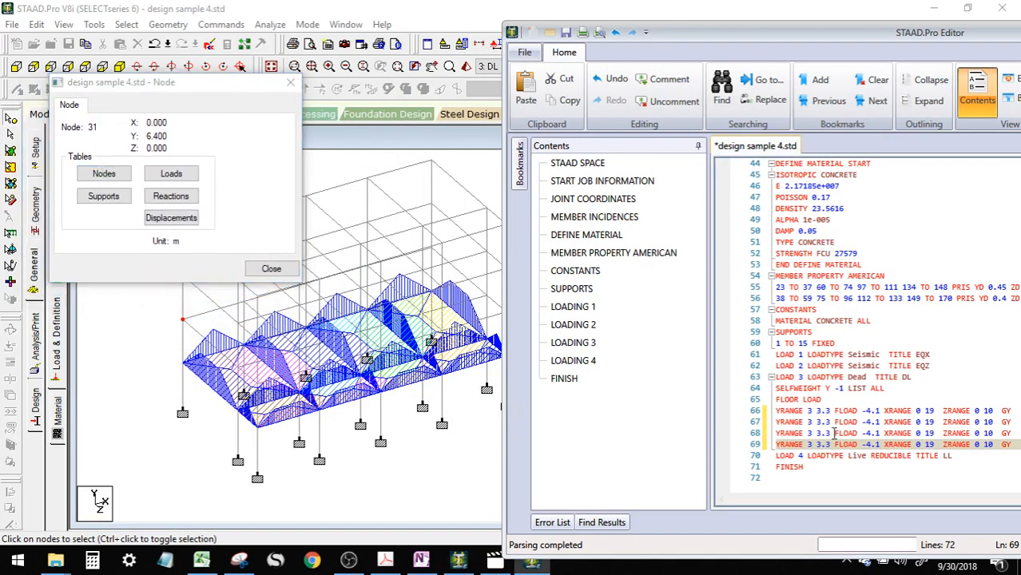
click(822, 422)
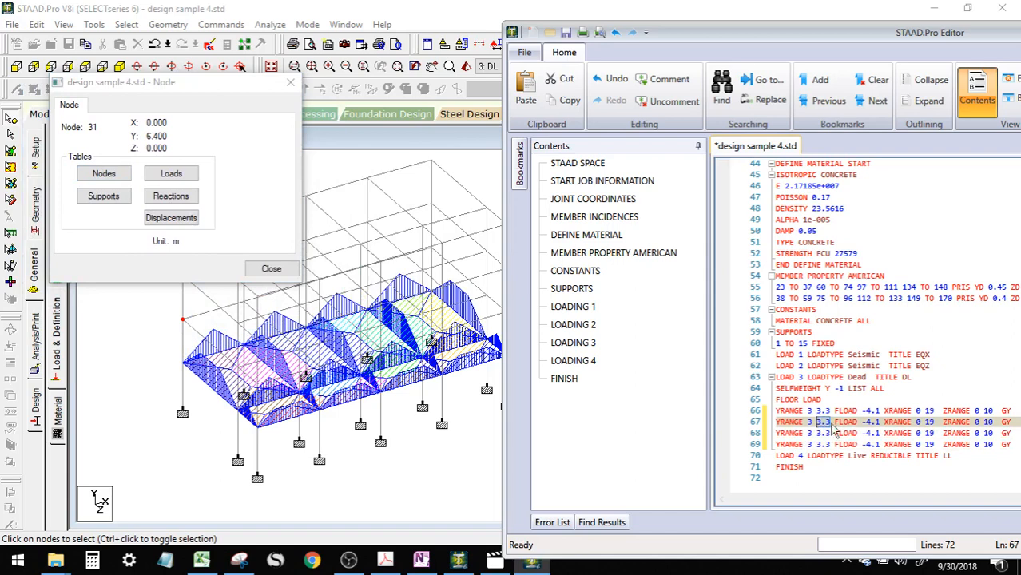
text(6.4)
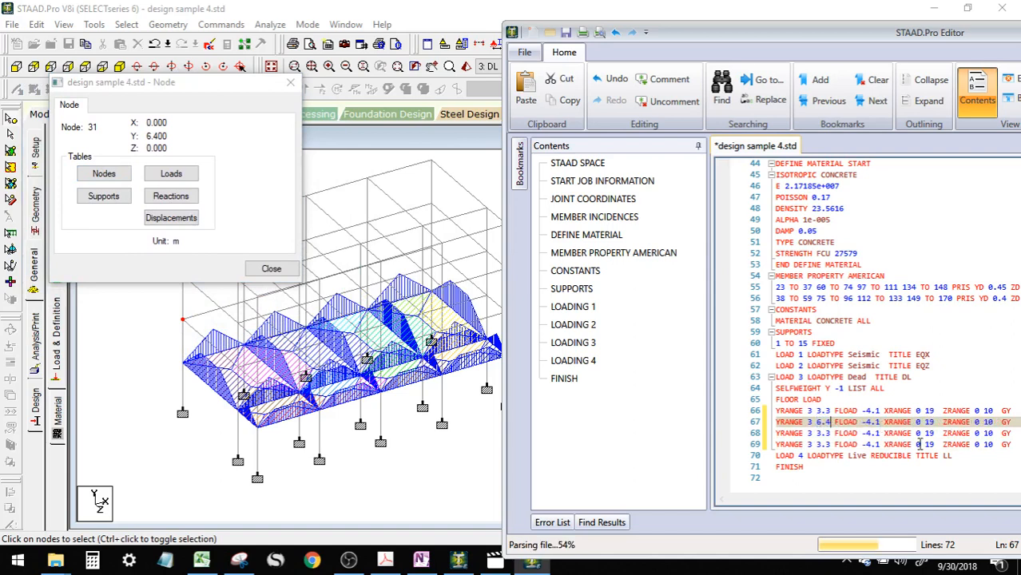
click(812, 423)
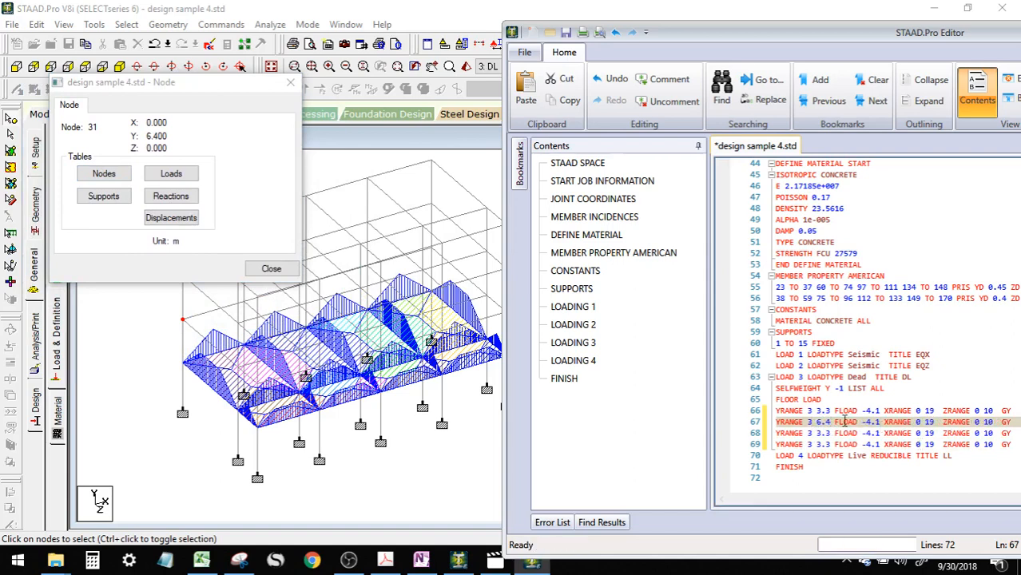
key(BackSpace)
text(6)
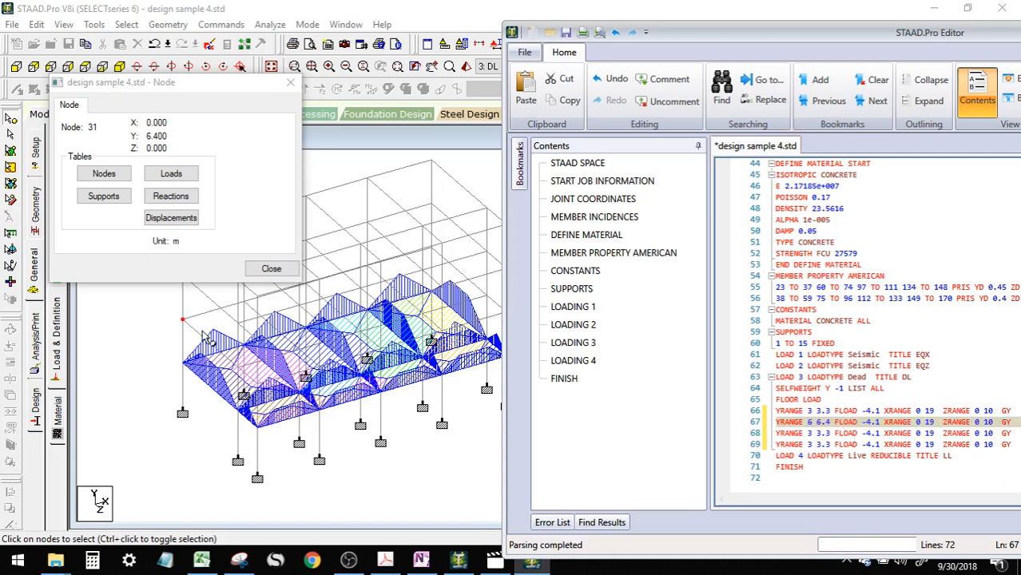
Check the height of the next corner node up and set the third floor load line's Y range to 9 9.6
drag(160, 92, 138, 20)
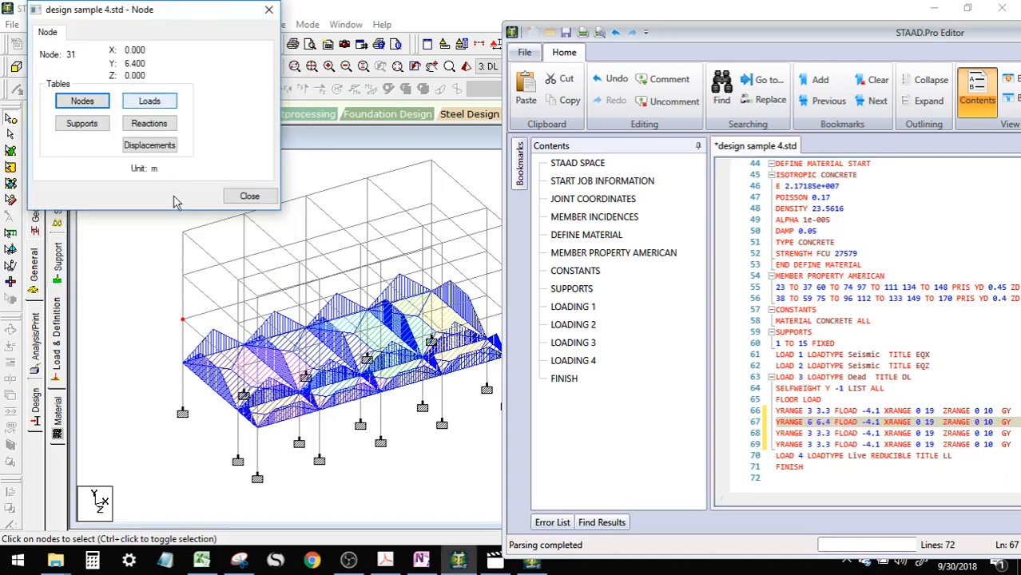
click(183, 278)
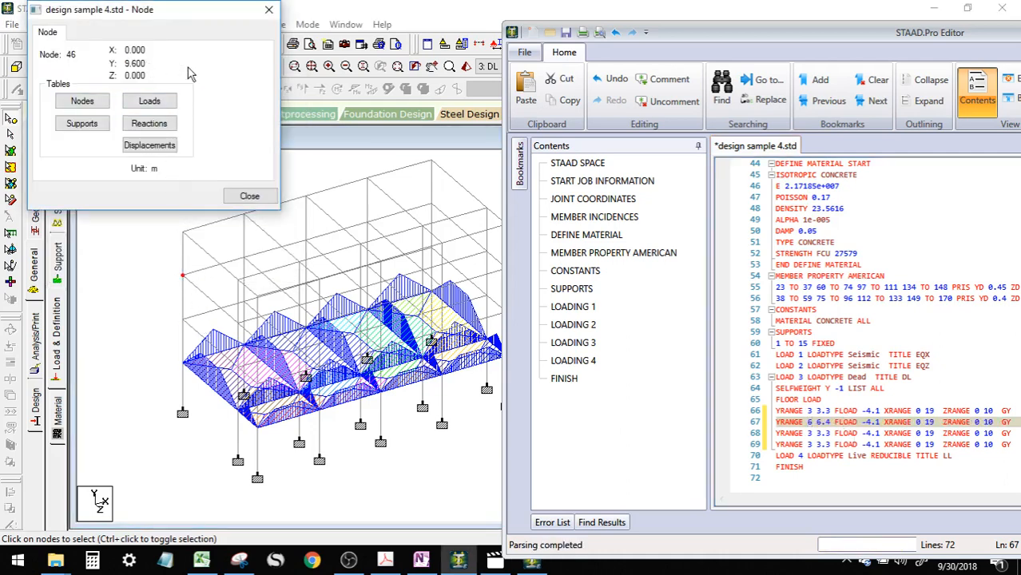
click(830, 434)
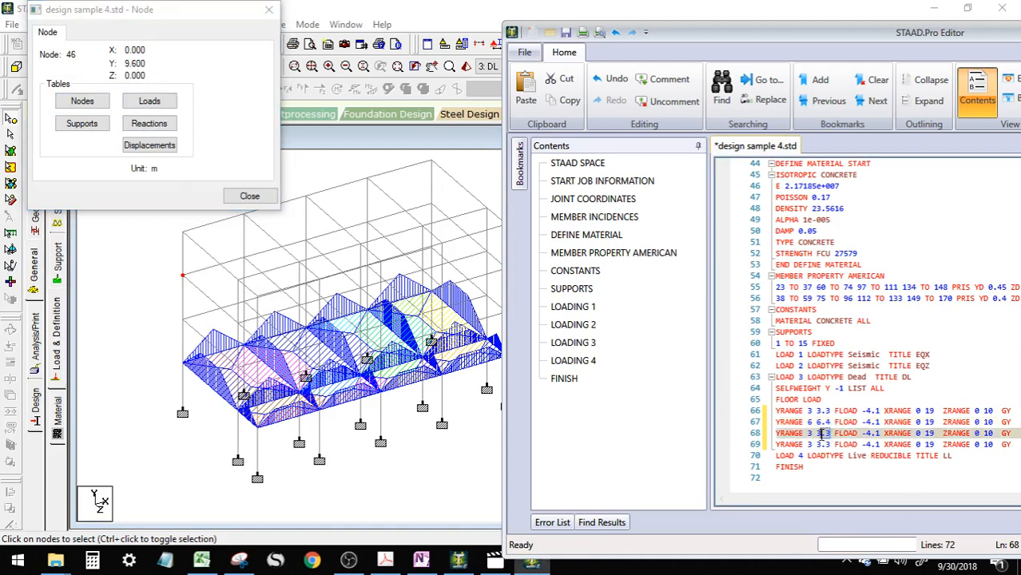
text(9.6)
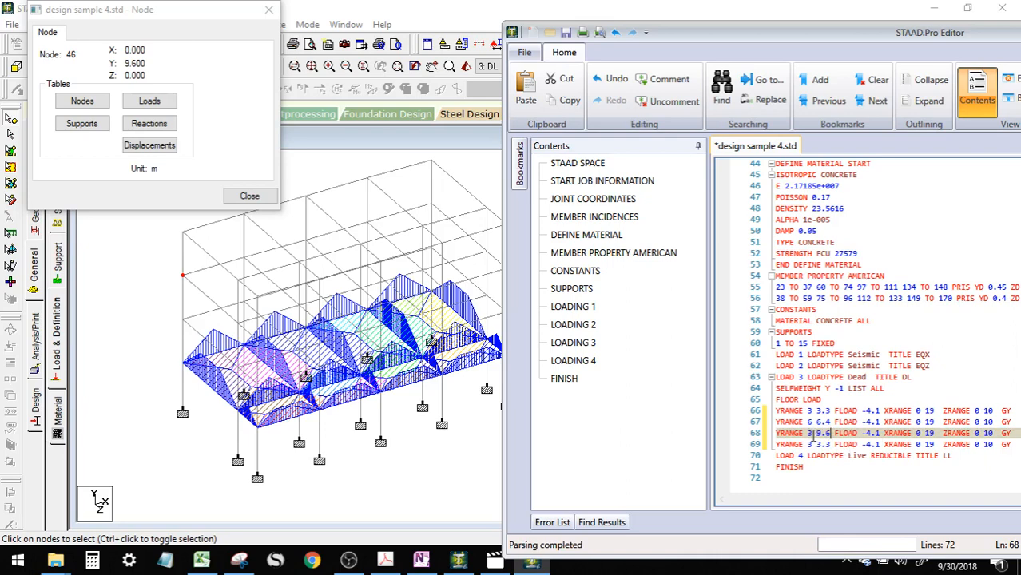
key(BackSpace)
text(9)
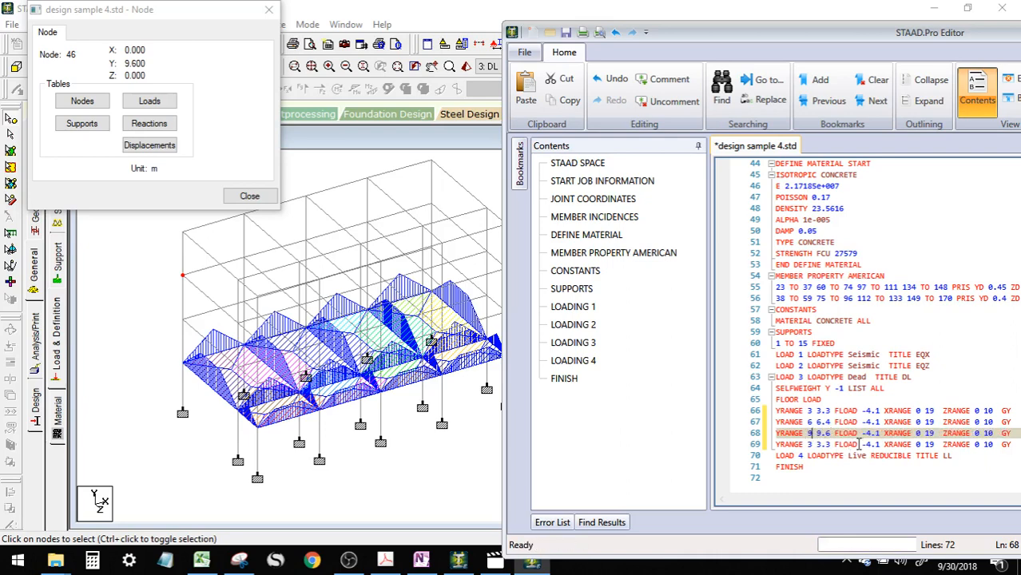
Check the roof corner node's height and set the fourth floor load line's Y range to 12 12.8
click(830, 444)
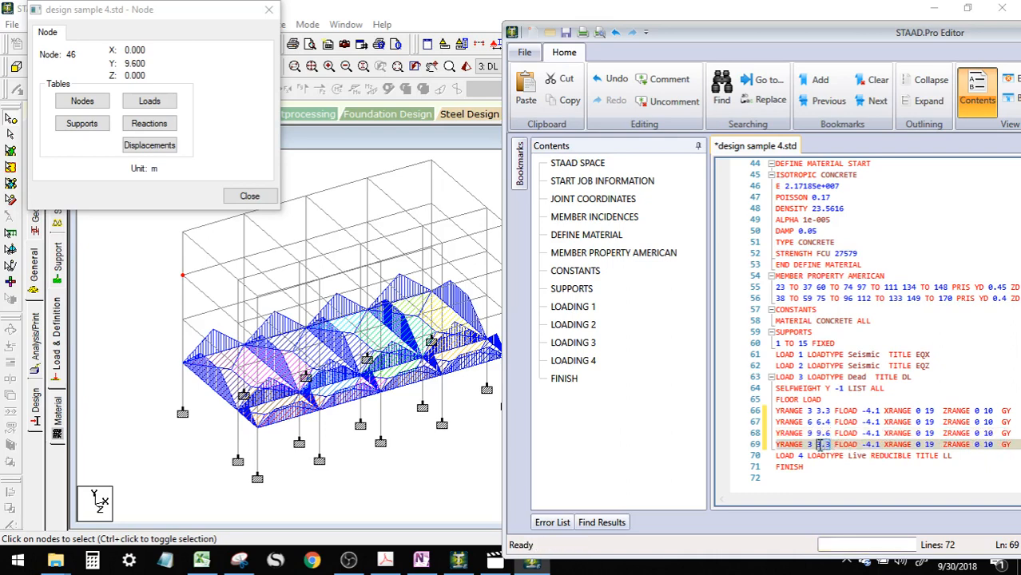
double_click(820, 445)
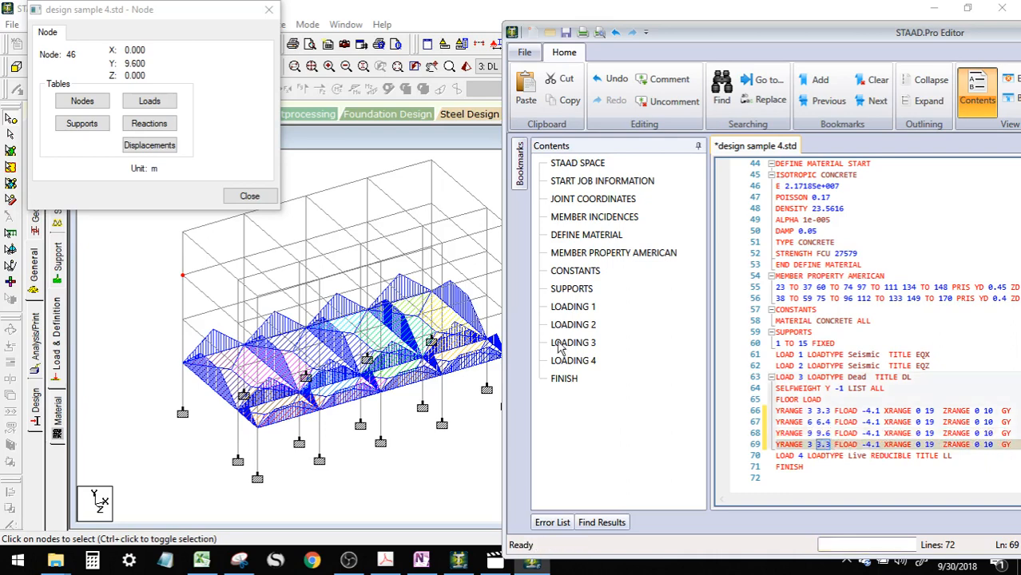
click(183, 232)
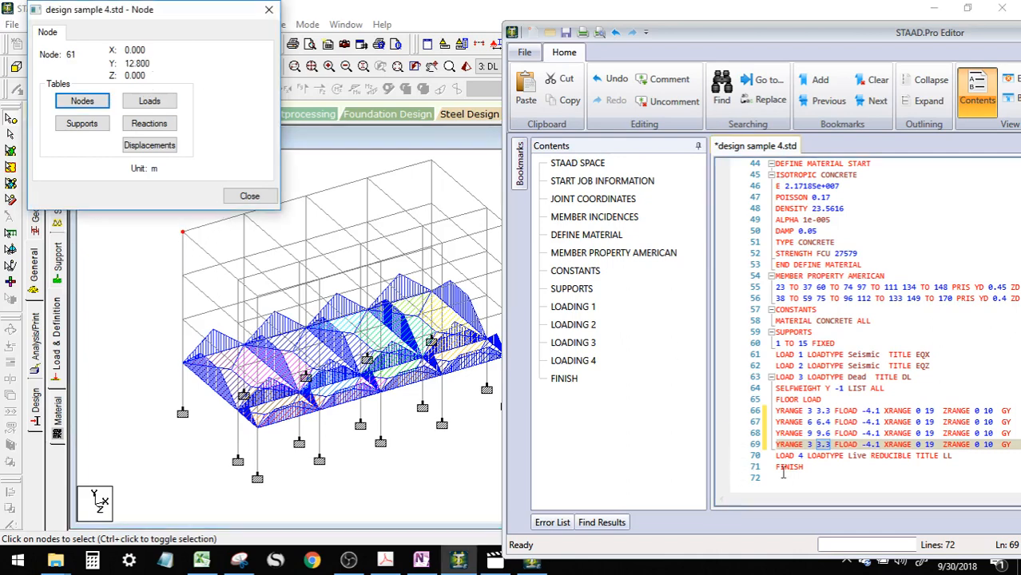
click(830, 452)
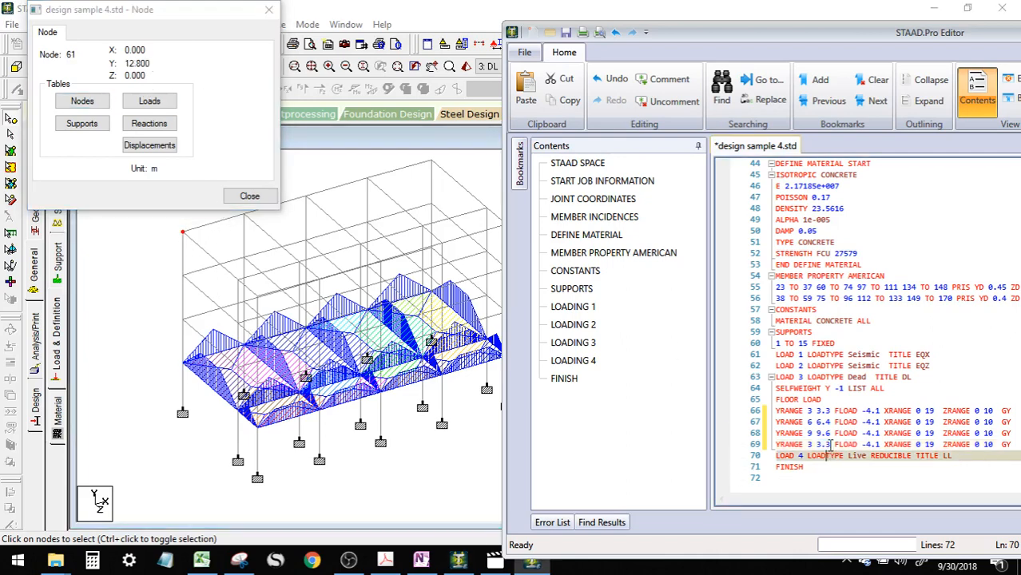
drag(831, 445, 817, 445)
text(12.8)
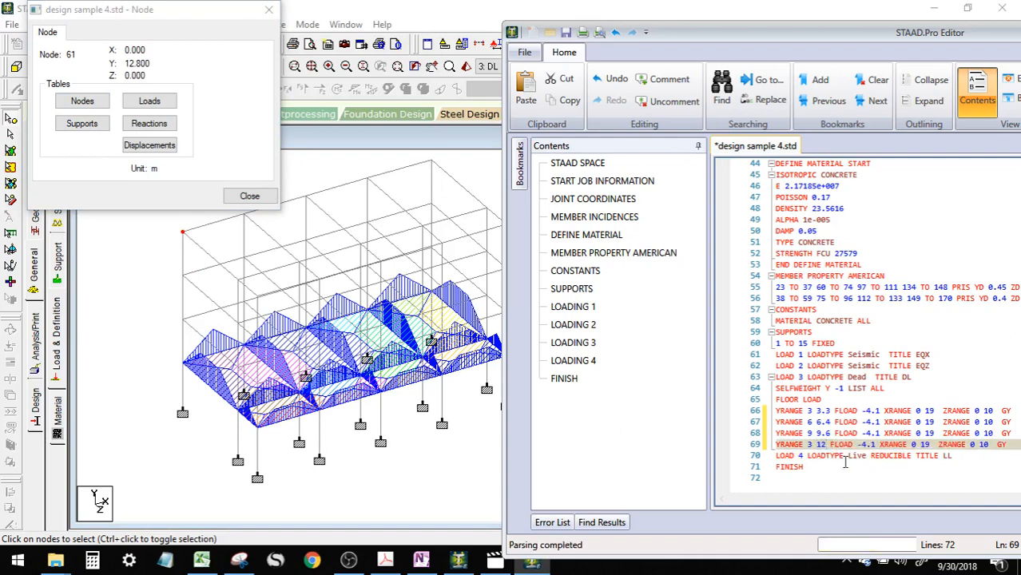
key(Left)
key(Left)
key(Left)
key(Left)
key(Left)
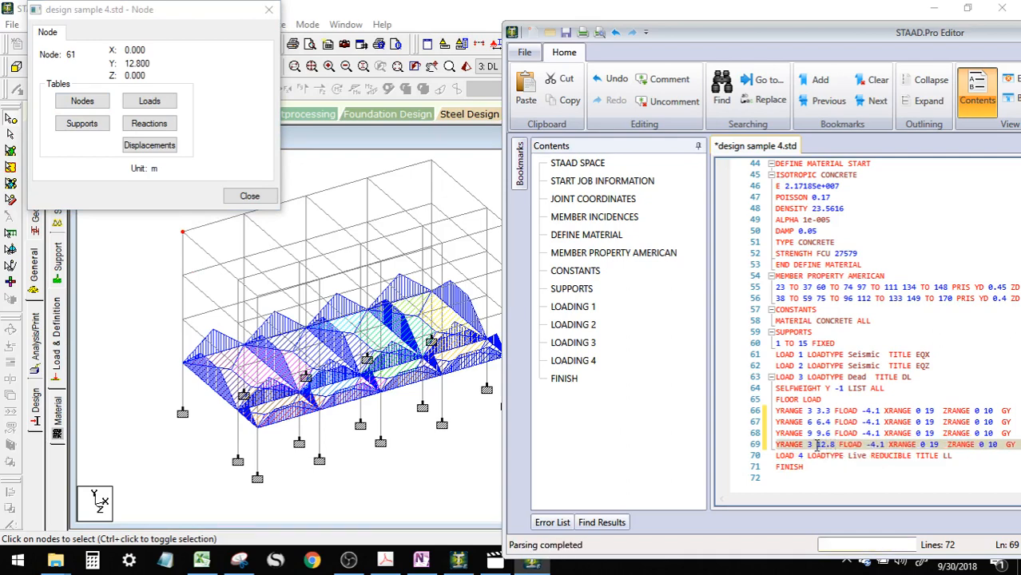
key(BackSpace)
text(12)
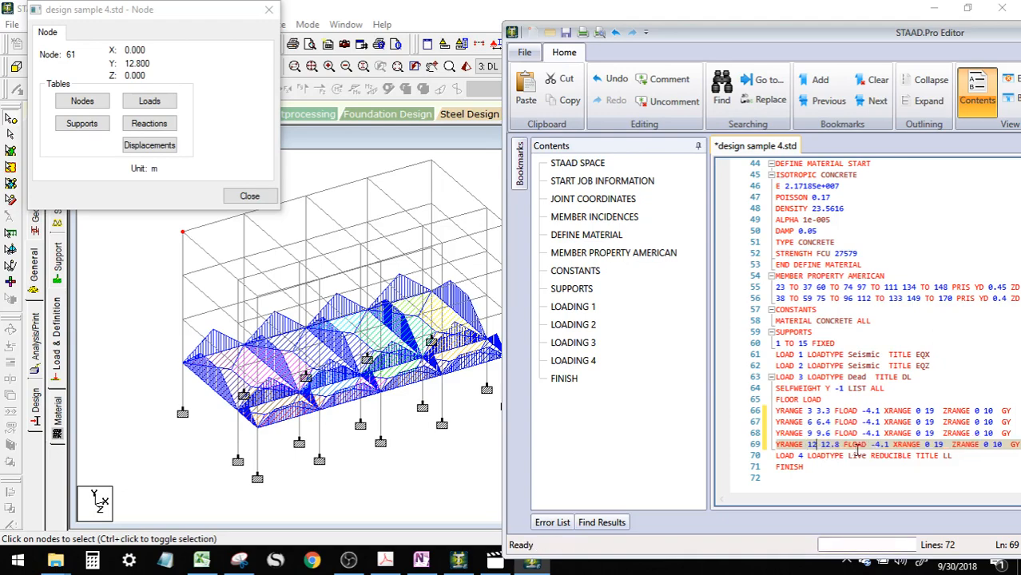
Close the node details, save the edited command file and return to the model by closing the editor
click(249, 196)
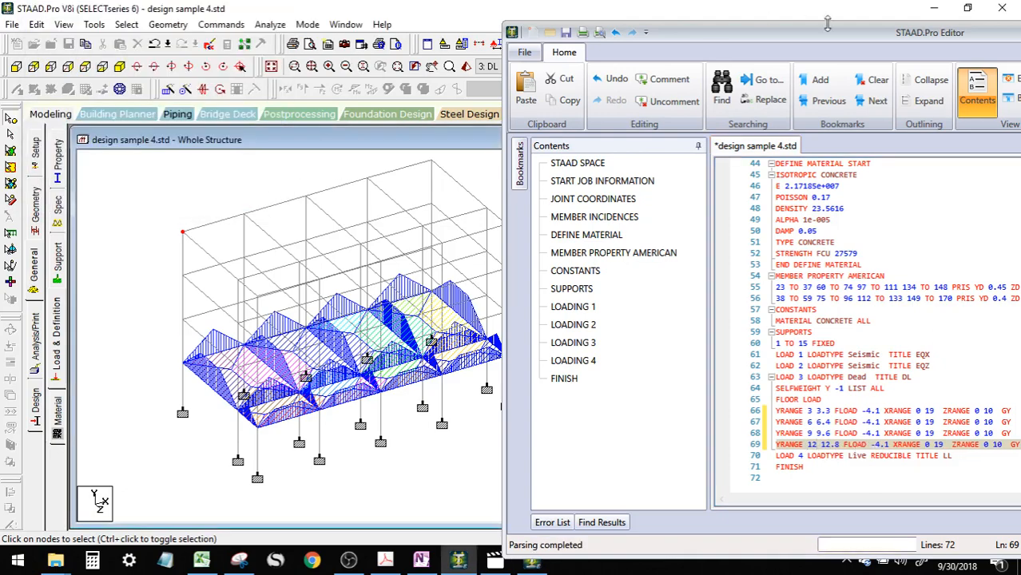
drag(831, 41, 423, 29)
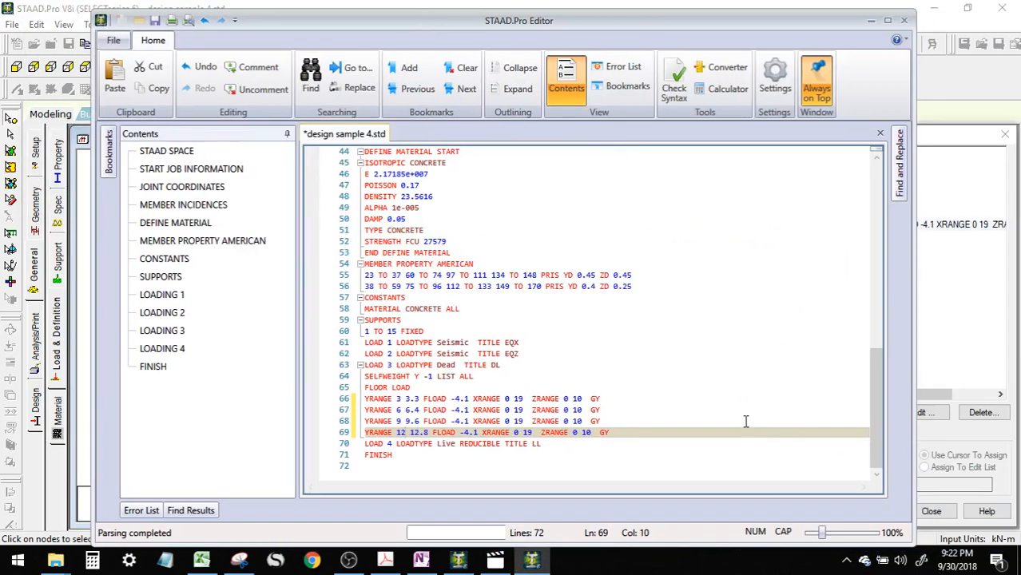
click(155, 20)
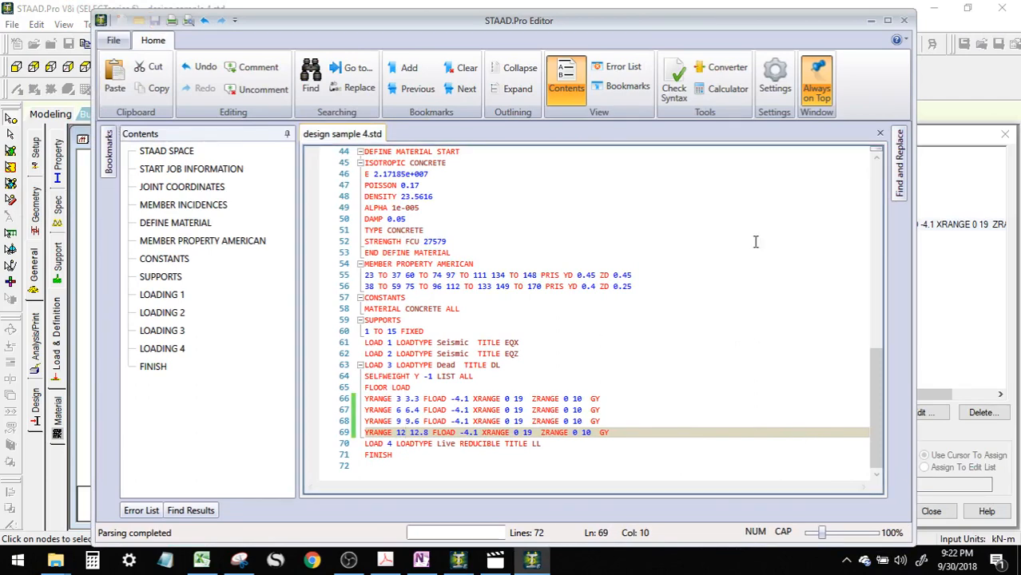
click(904, 20)
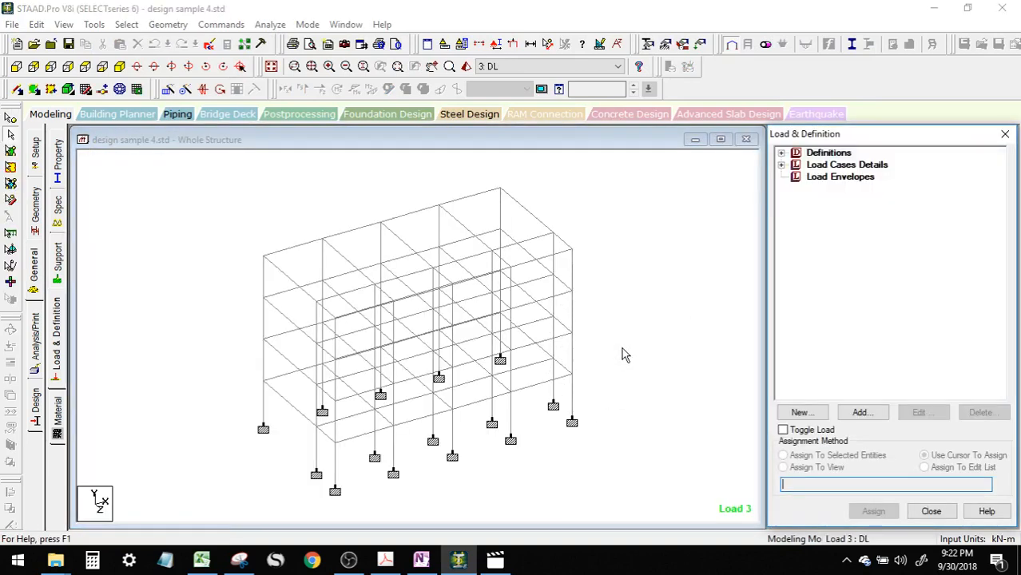
Expand load case DL's items and display the YRANGE 9 9.6 floor load on the frame
click(781, 164)
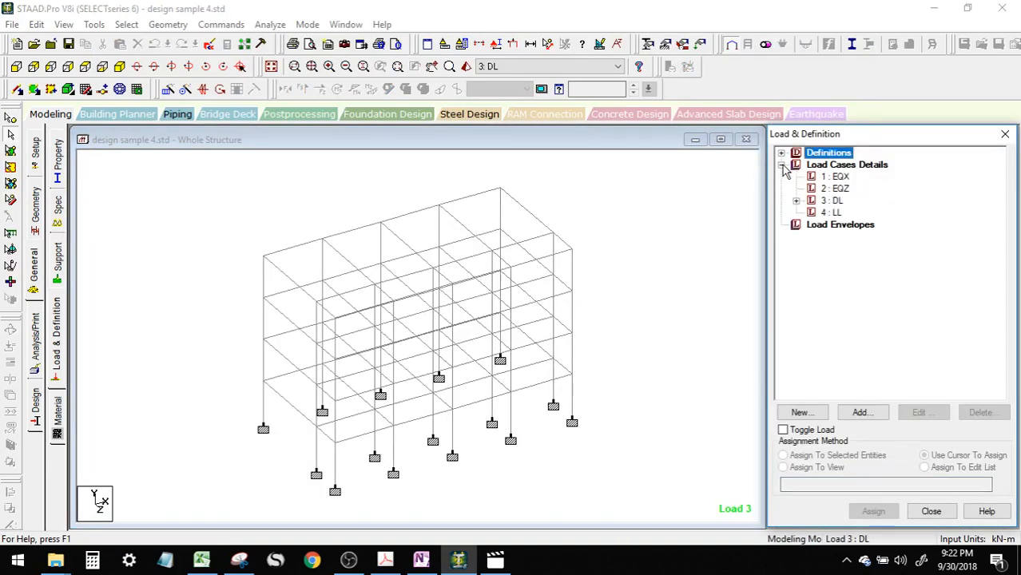
click(796, 201)
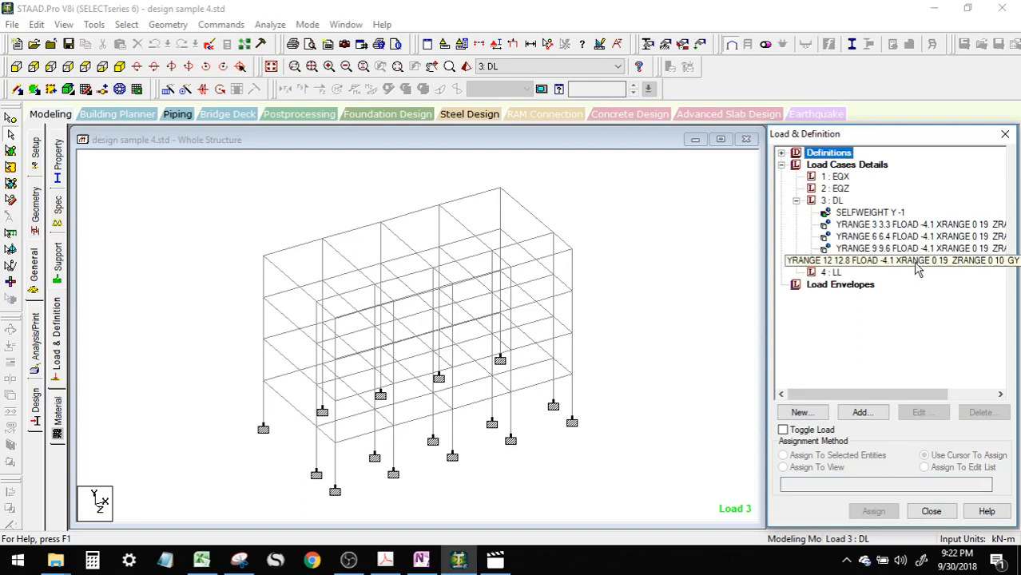
click(891, 249)
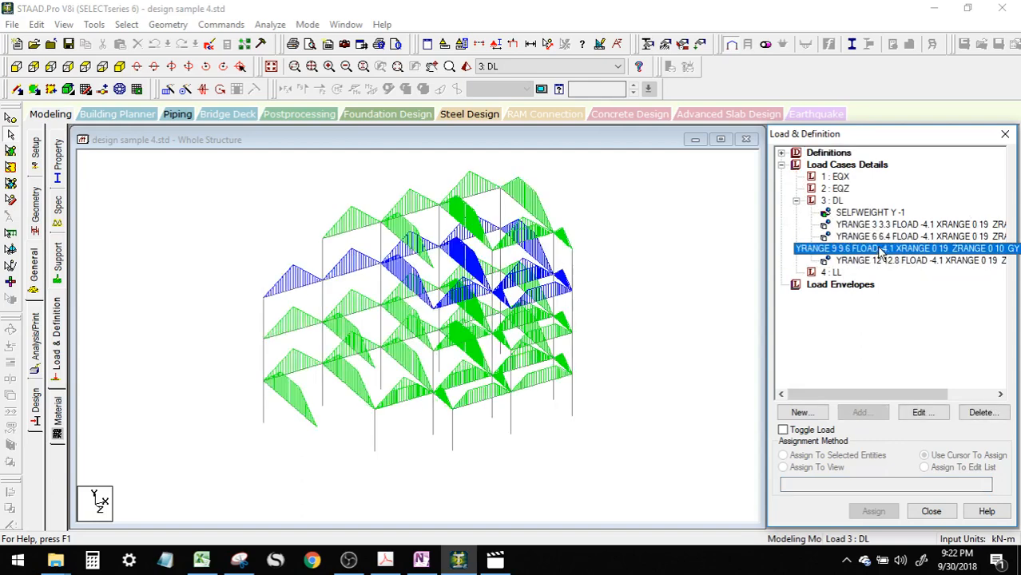
Display each of load case DL's four floor loads on the frame in turn to check their storey placement
click(898, 238)
click(879, 229)
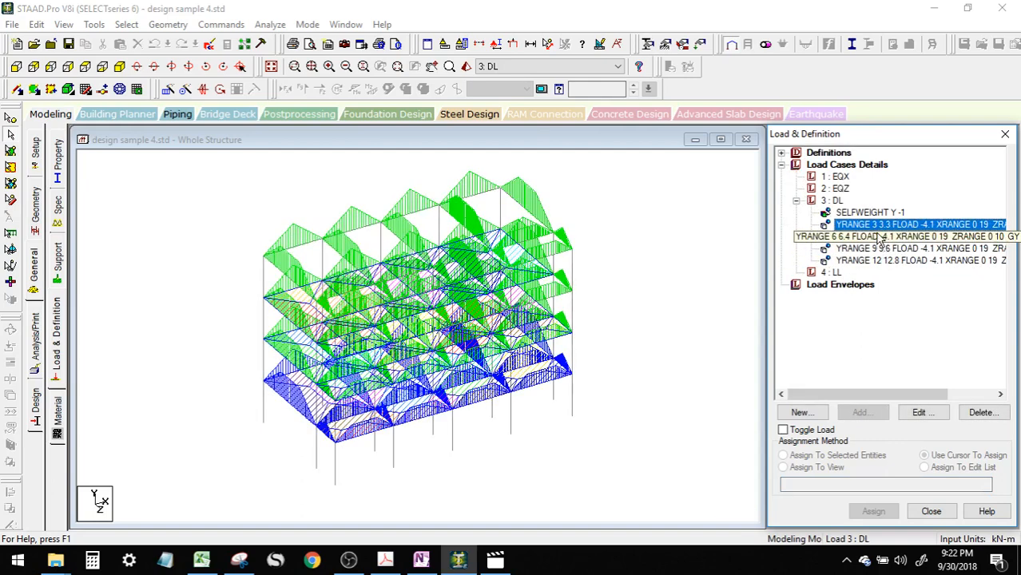
click(891, 239)
click(895, 250)
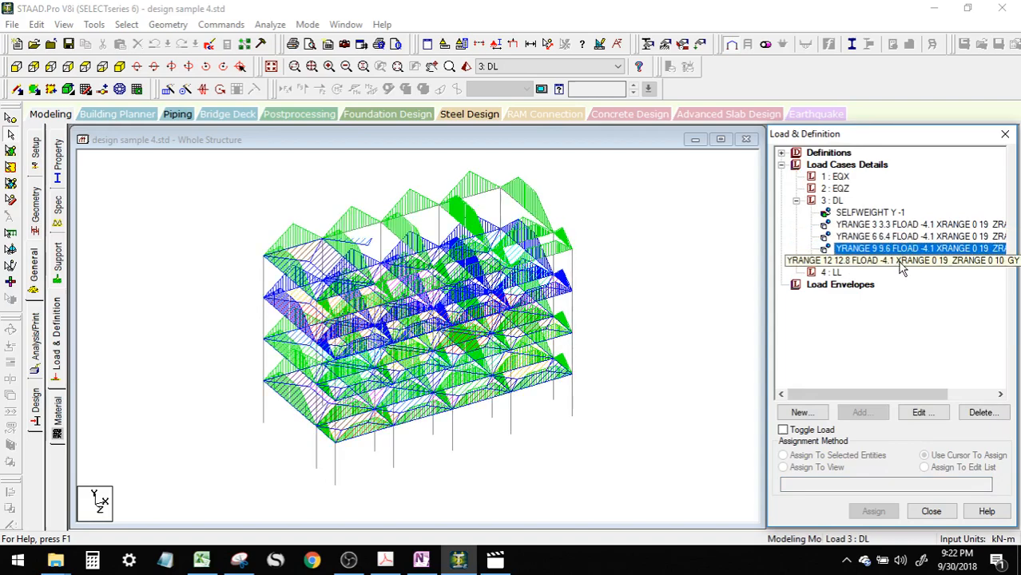
click(896, 261)
click(683, 410)
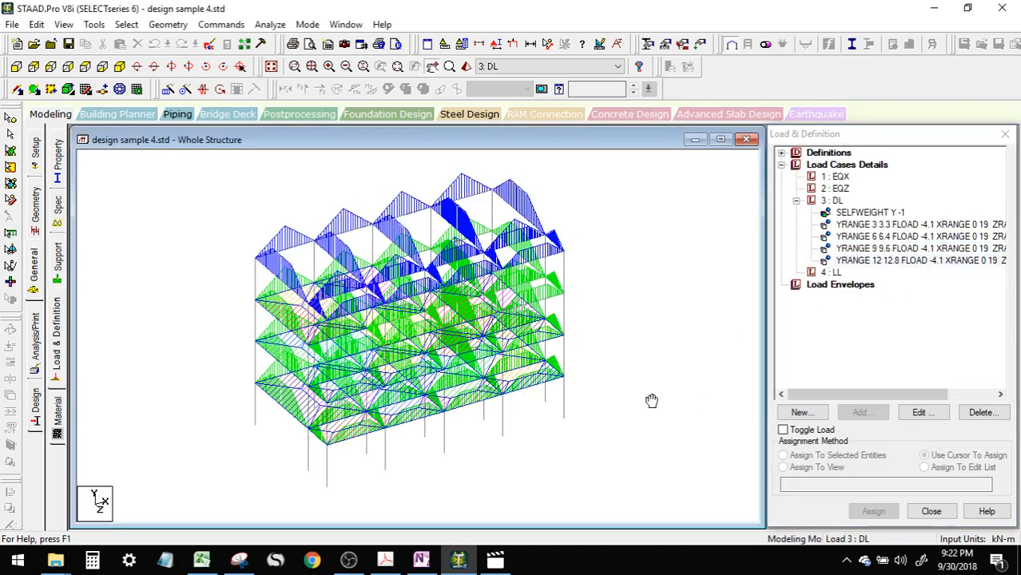
click(894, 248)
click(899, 238)
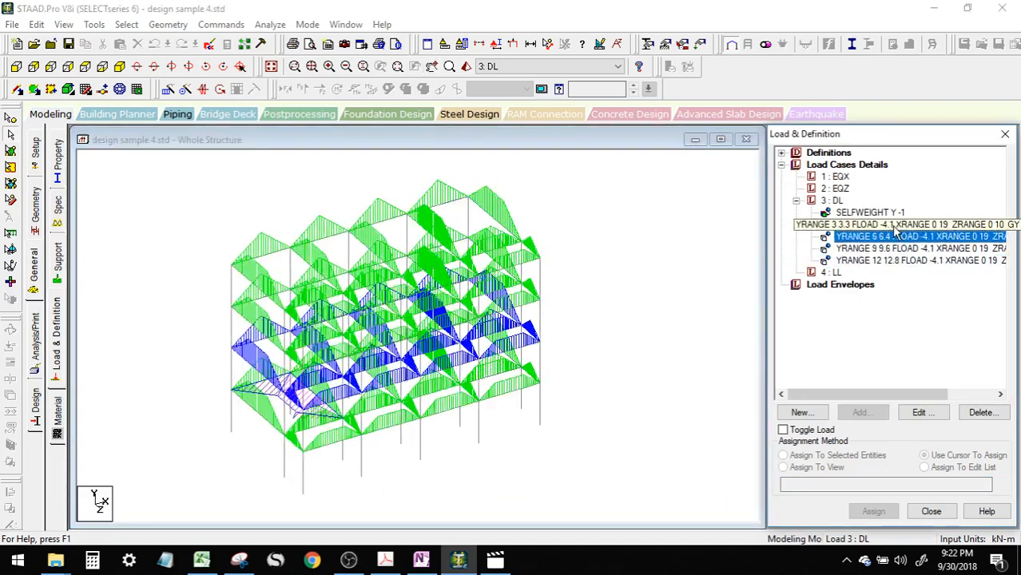
click(894, 225)
click(690, 354)
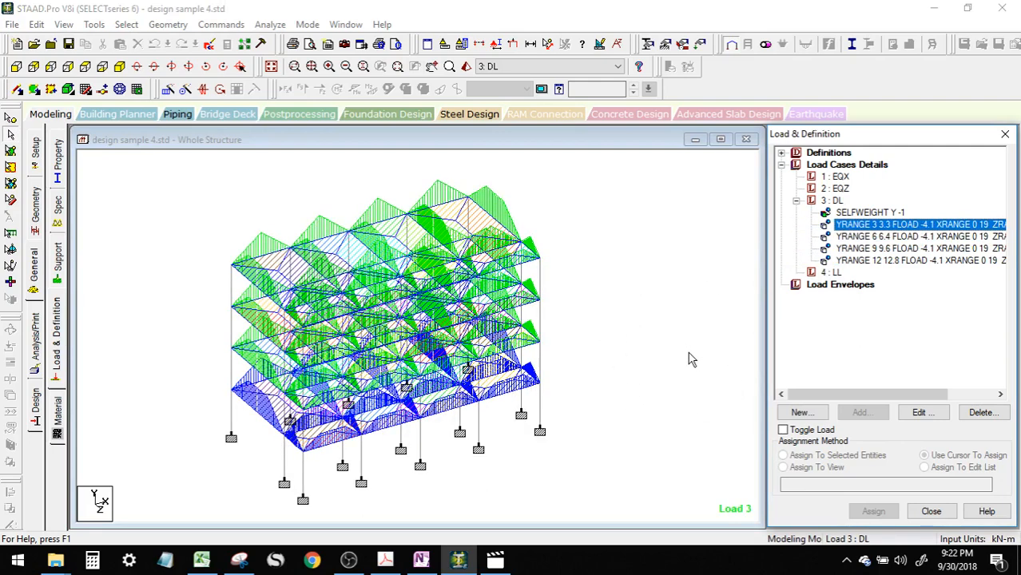
Select load case LL, check the basic floor area live load in the Excel one-way slab sheet, and return to STAAD.Pro
click(832, 272)
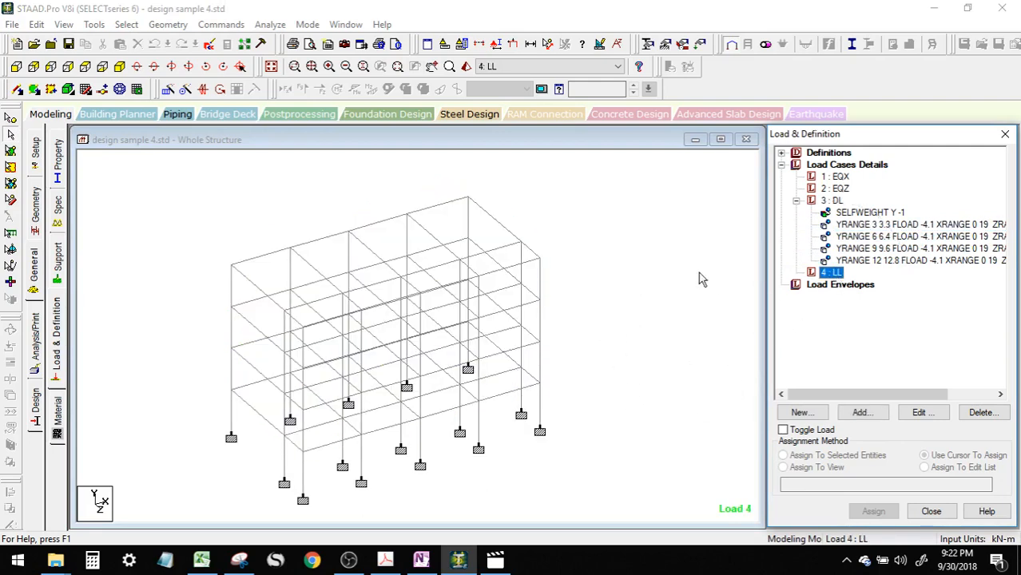
click(201, 560)
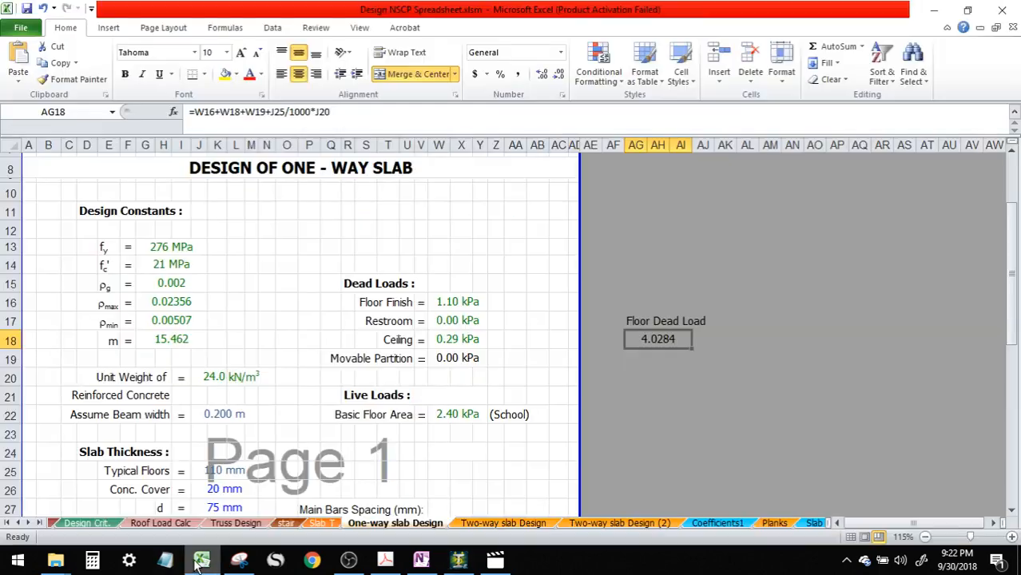
click(459, 413)
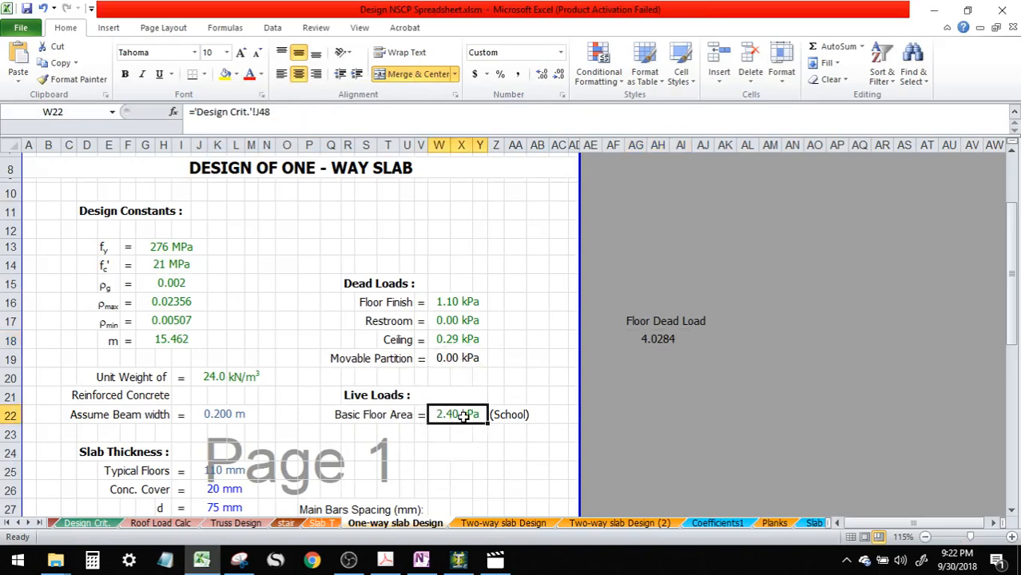
scroll(460, 414, up, 3)
scroll(397, 356, down, 3)
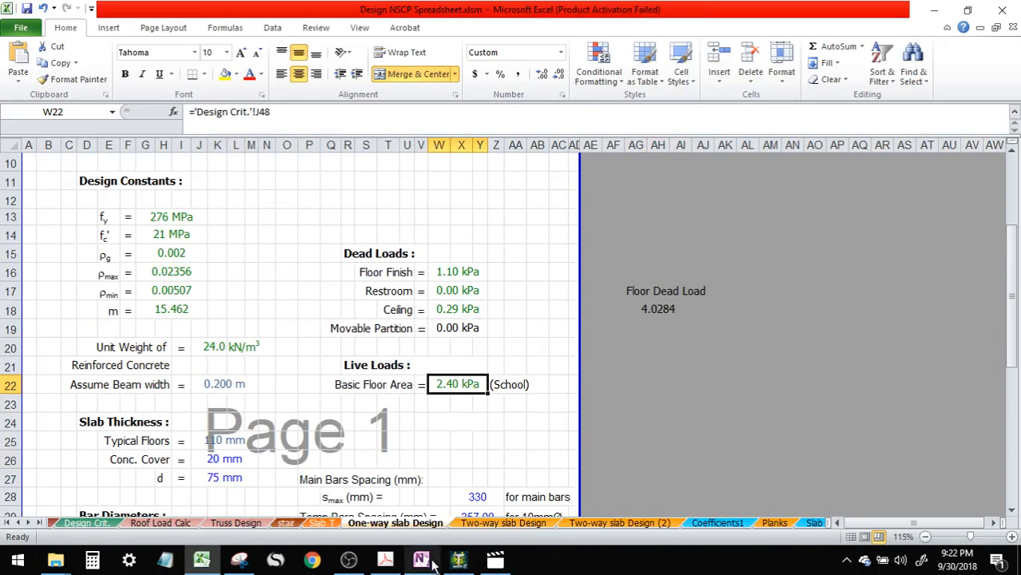
click(458, 559)
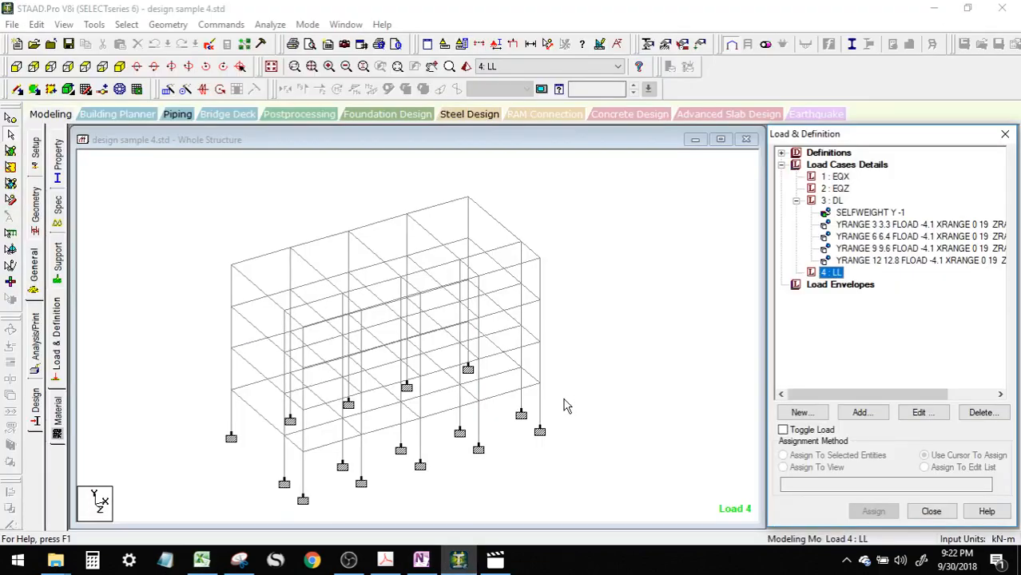
click(666, 358)
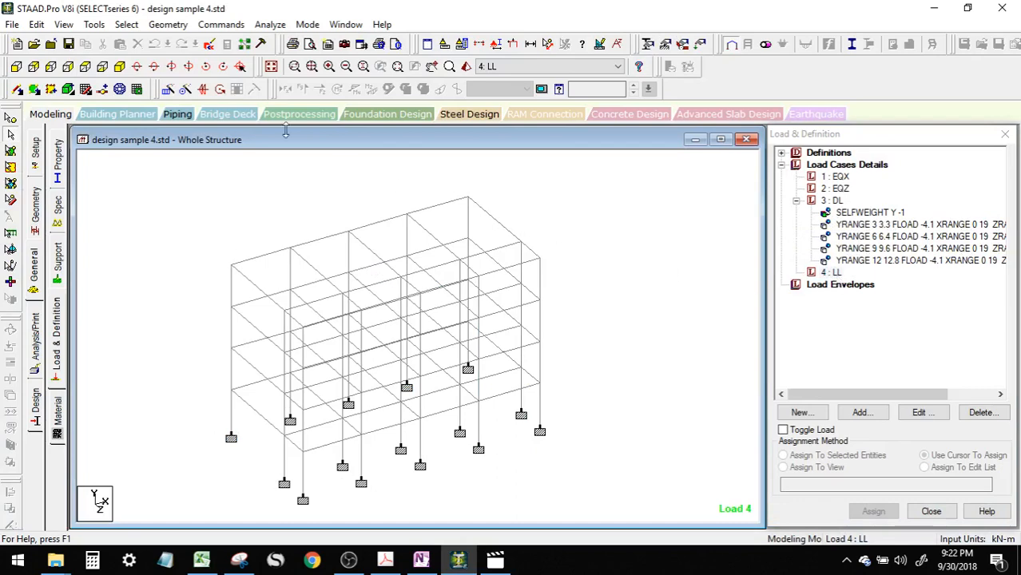
Open the command file and copy DL's FLOOR LOAD block with its four YRANGE lines below the LOAD 4 LL line
click(208, 44)
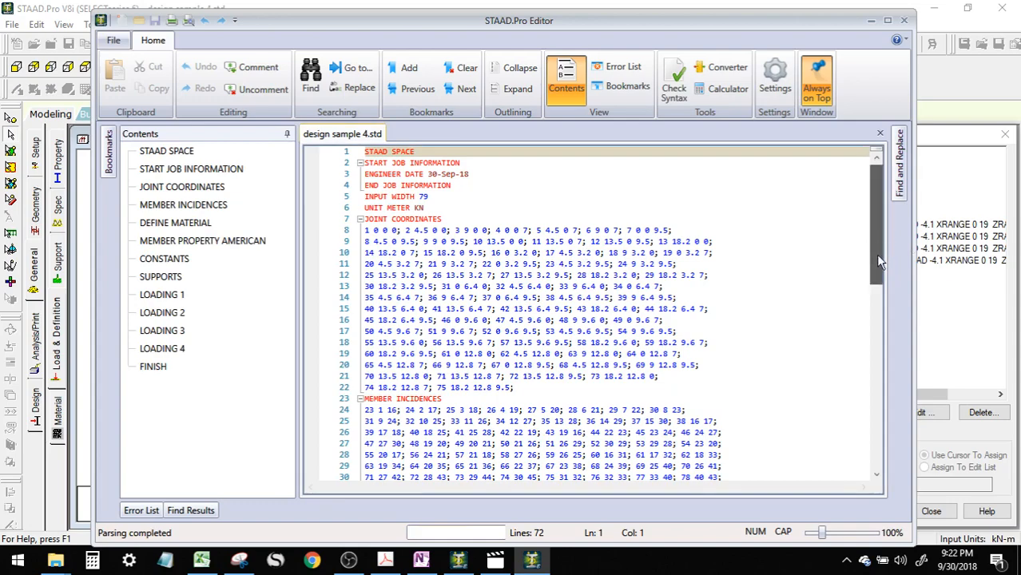
drag(879, 261, 771, 473)
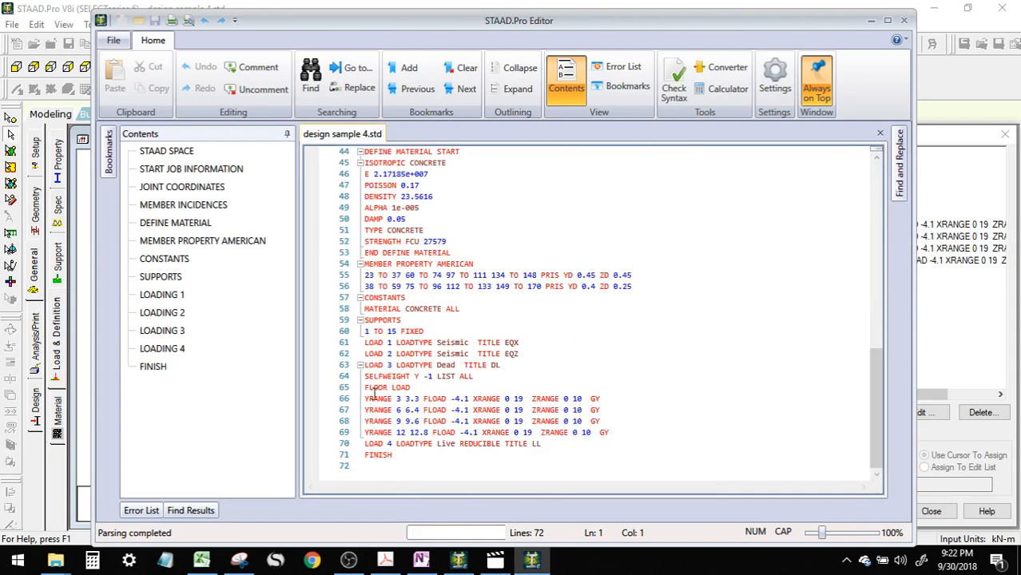
drag(366, 390, 620, 431)
key(ctrl+c)
click(546, 444)
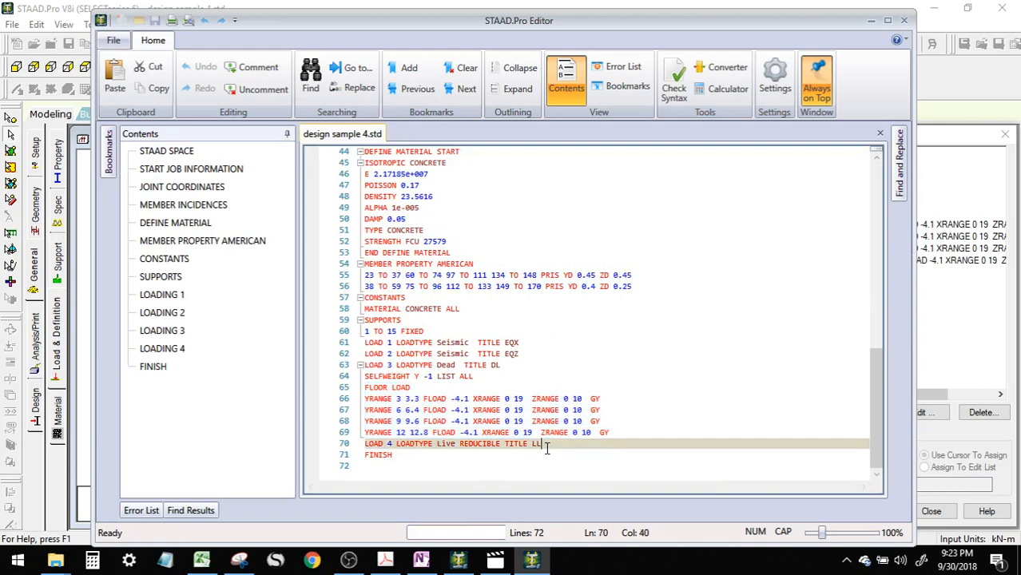
key(Return)
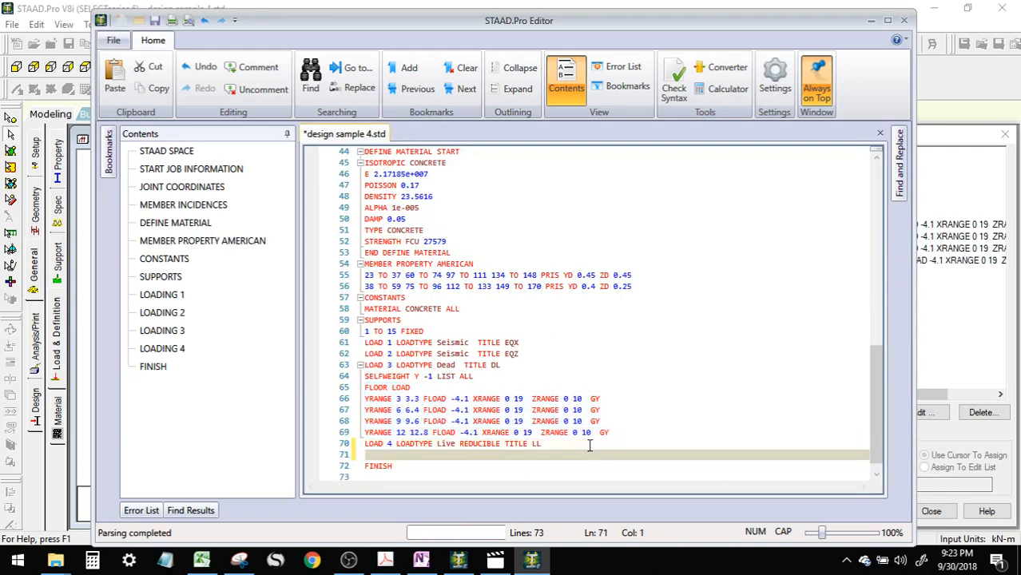
key(ctrl+v)
scroll(669, 363, down, 1)
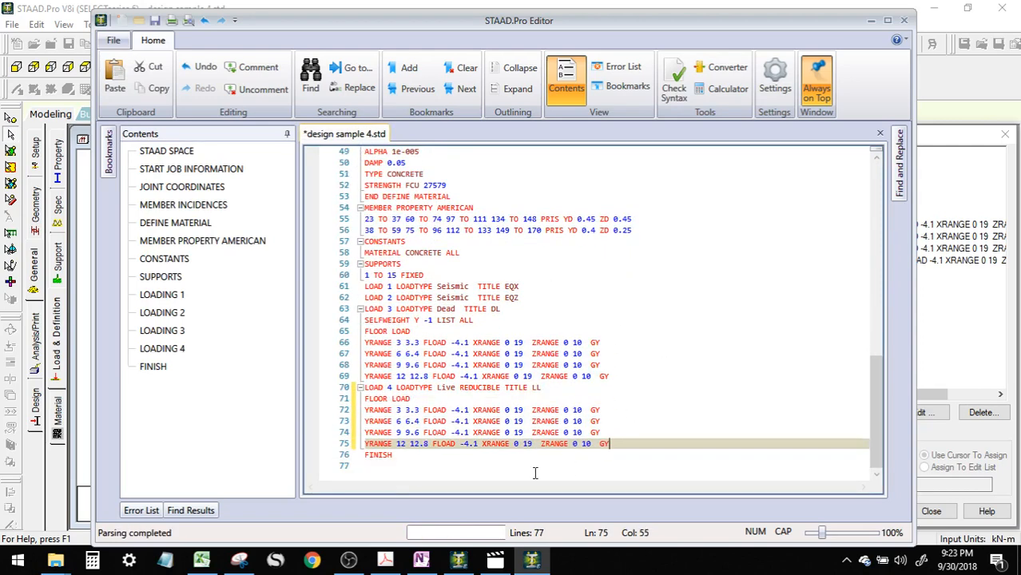
Set FLOAD to -2.4 in all four YRANGE lines under LL, save the command file and close the editor
click(454, 410)
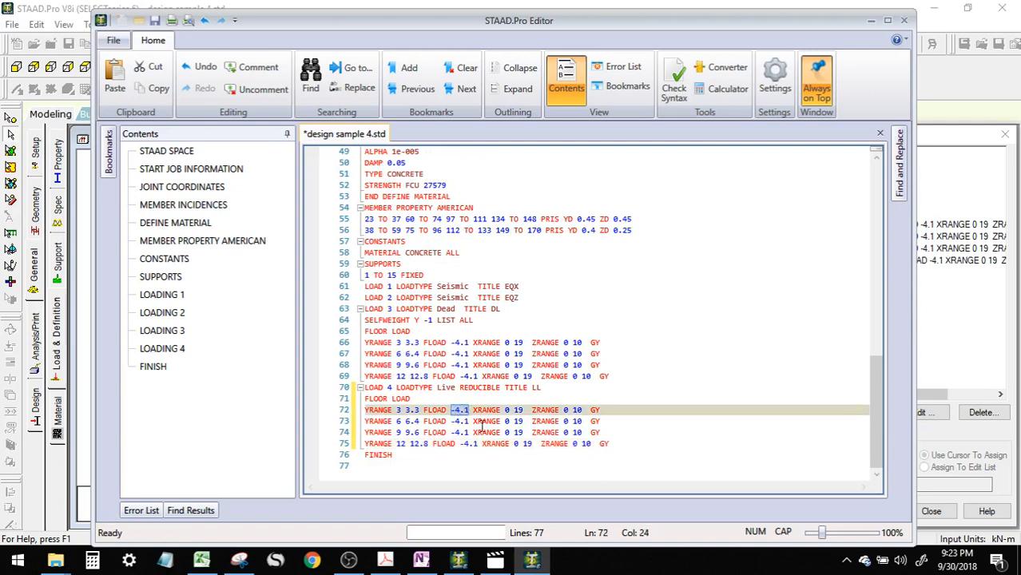
text(-2.4)
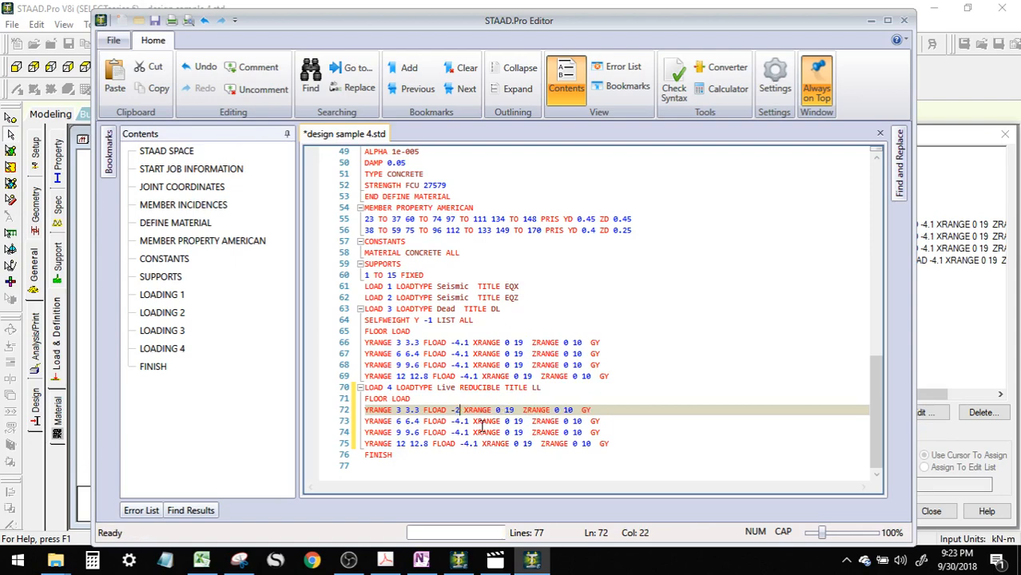
key(Left)
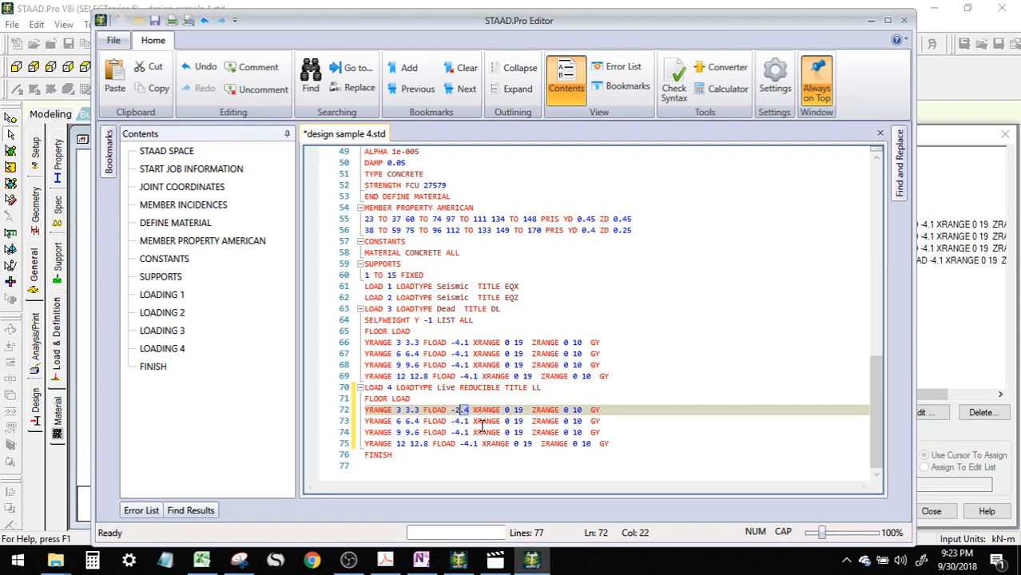
key(Down)
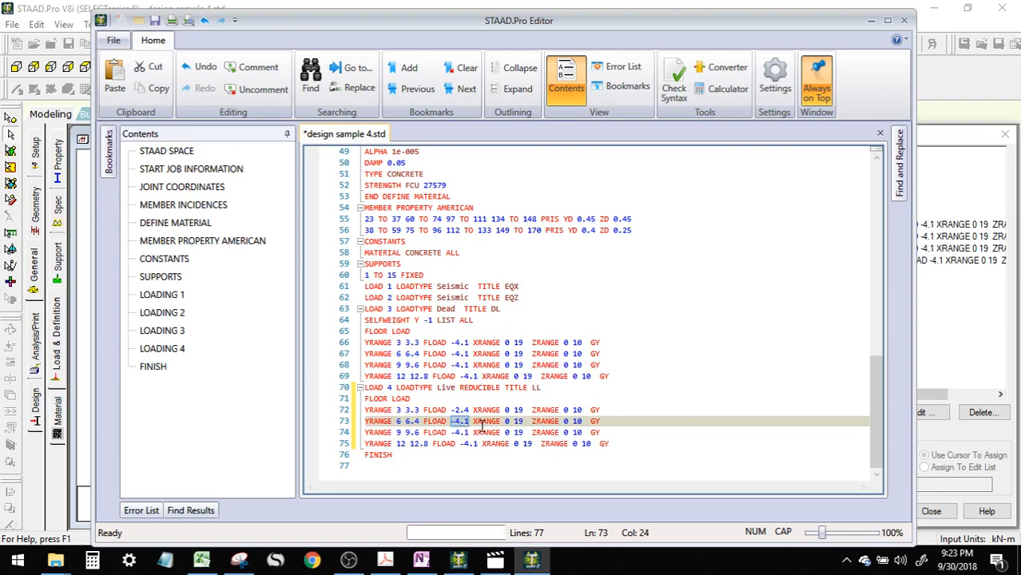
text(-2.4)
key(Down)
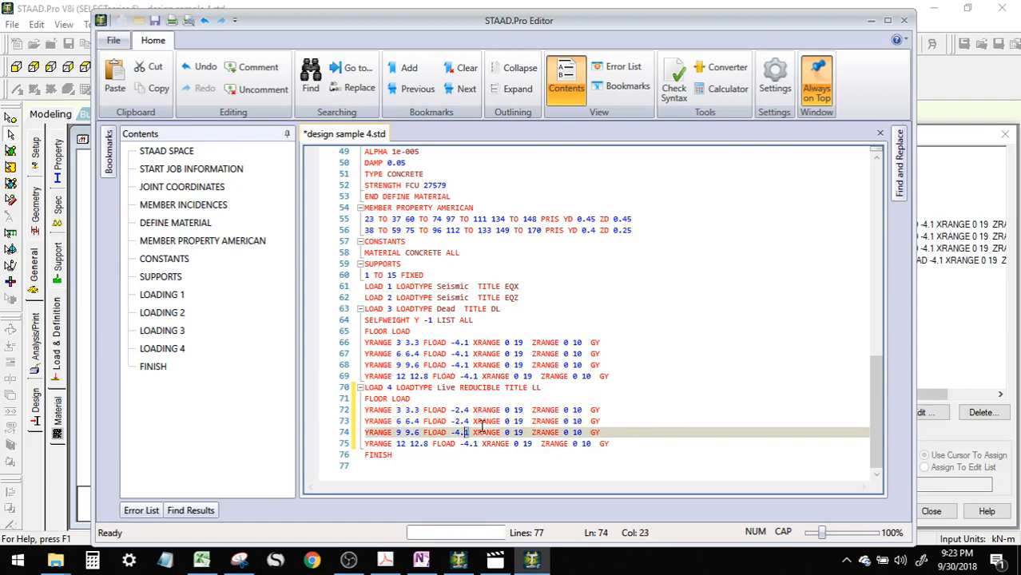
text(-2.4)
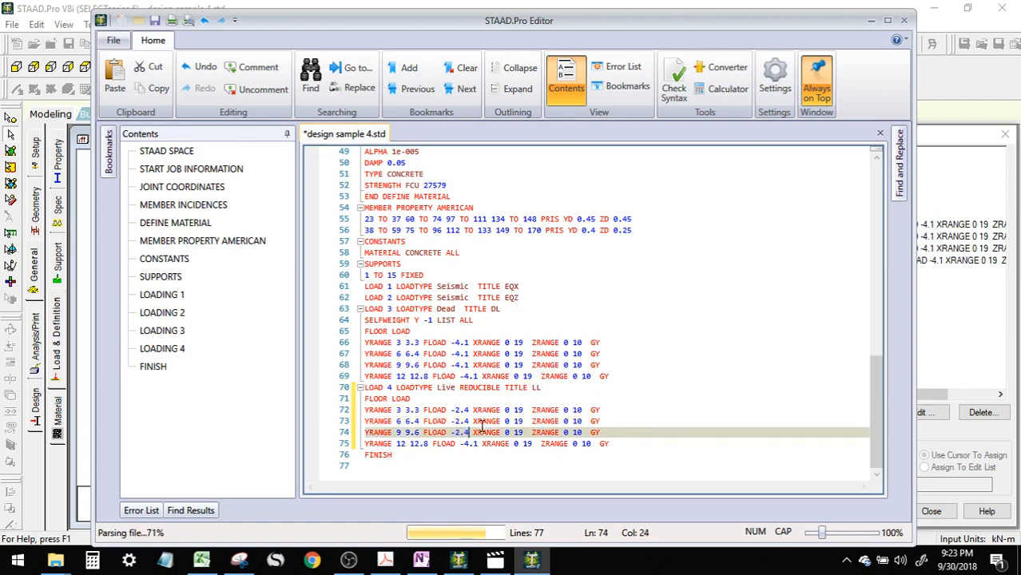
key(Down)
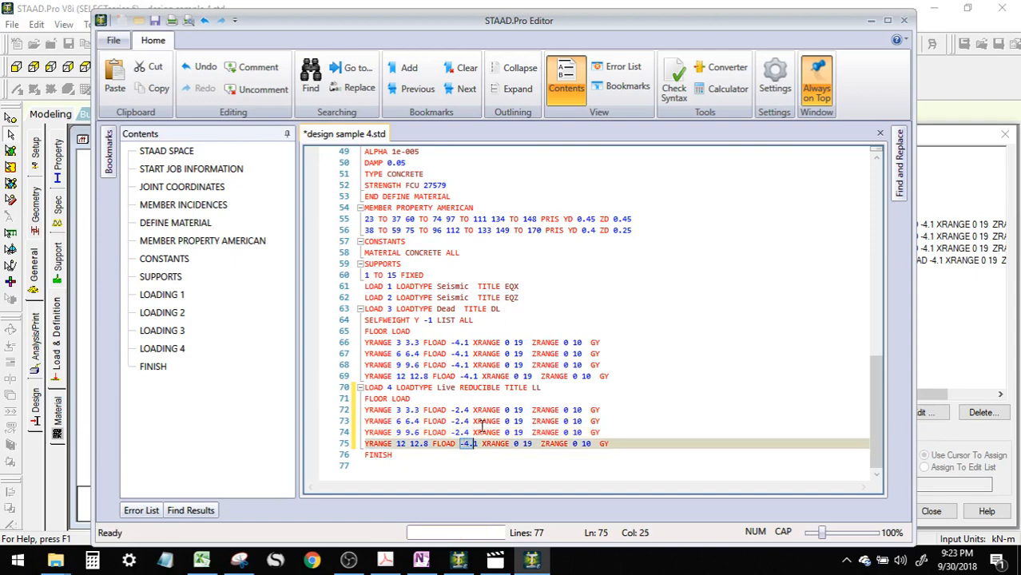
text(-2.4)
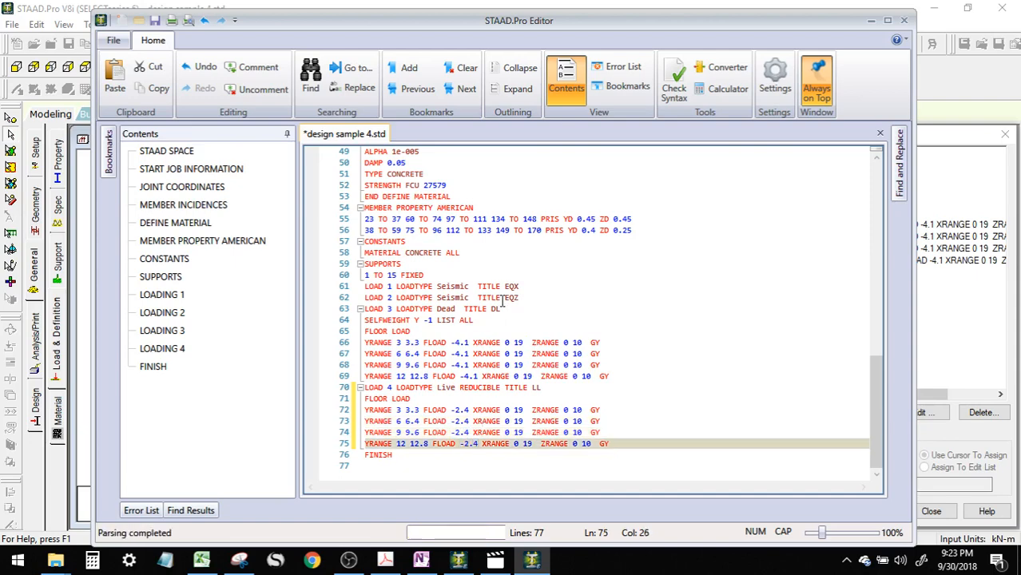
click(156, 22)
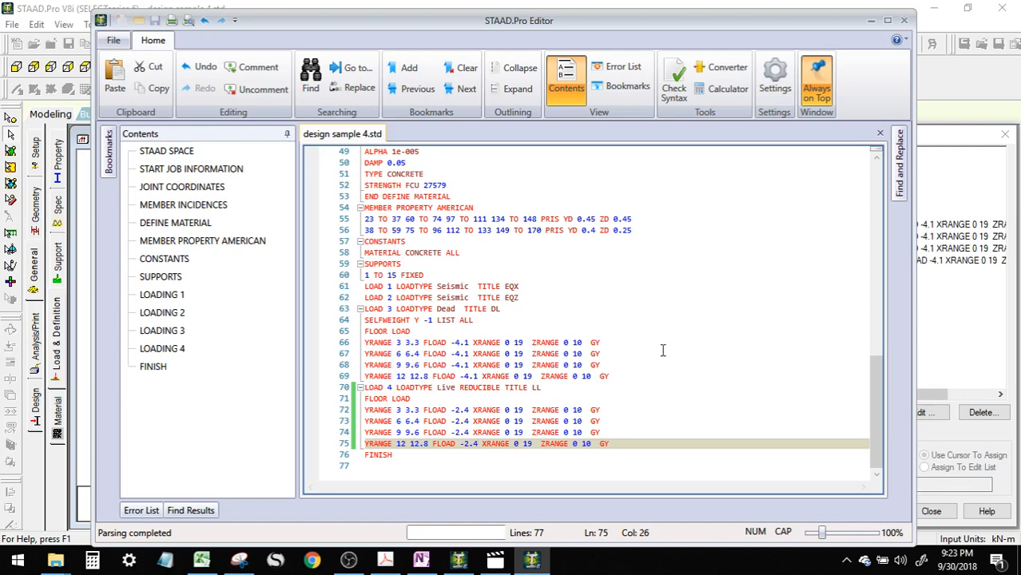
click(904, 20)
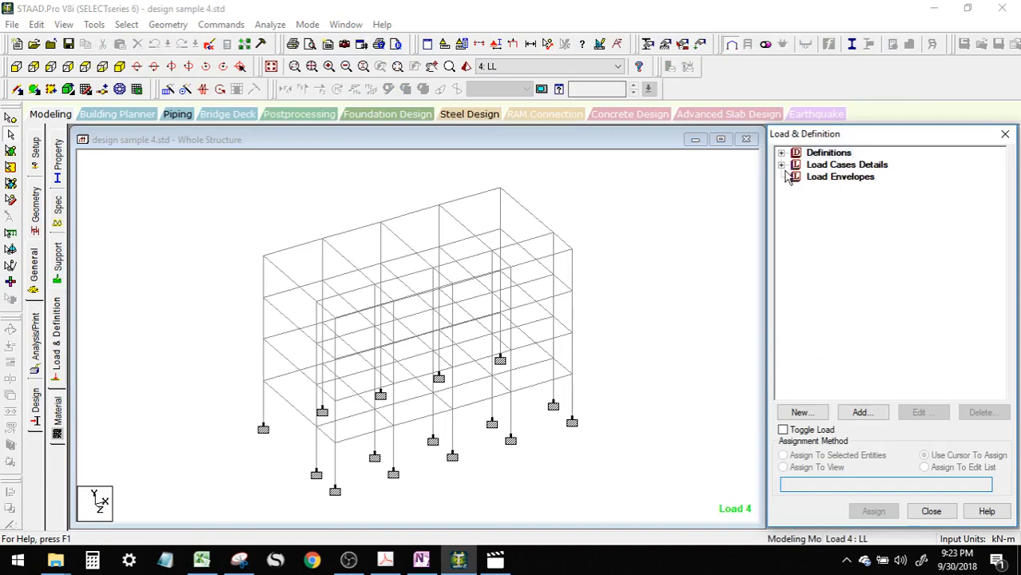
Expand load case LL and display its YRANGE 3 3.3, 6 6.4 and 9 9.6 floor loads on the frame
click(782, 165)
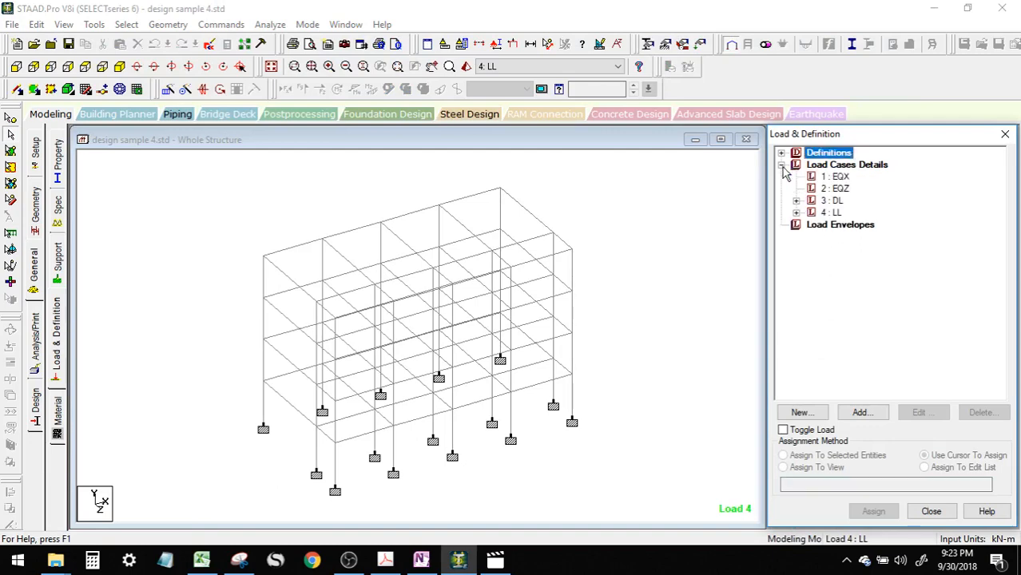
click(796, 213)
click(845, 226)
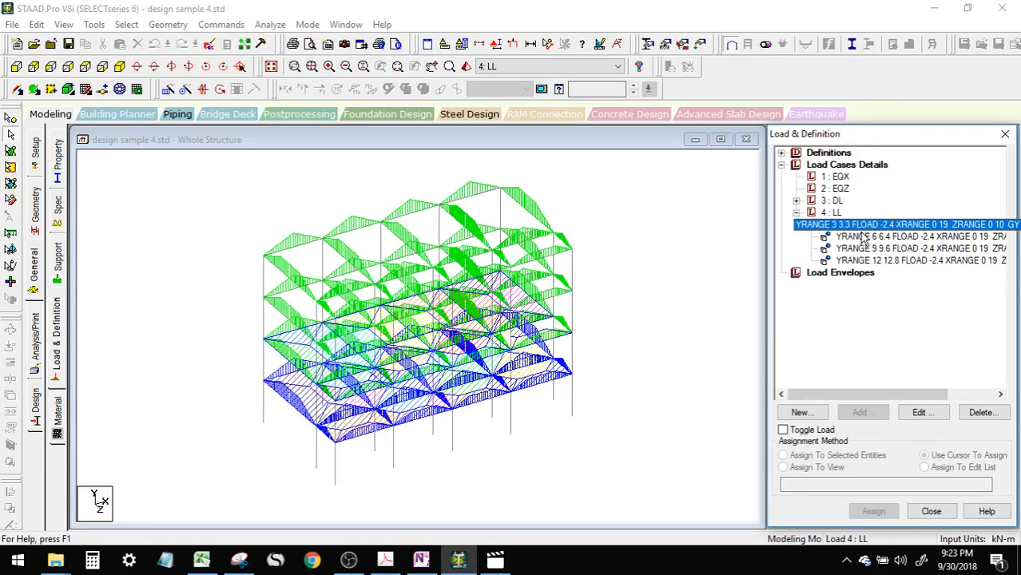
click(859, 237)
click(857, 249)
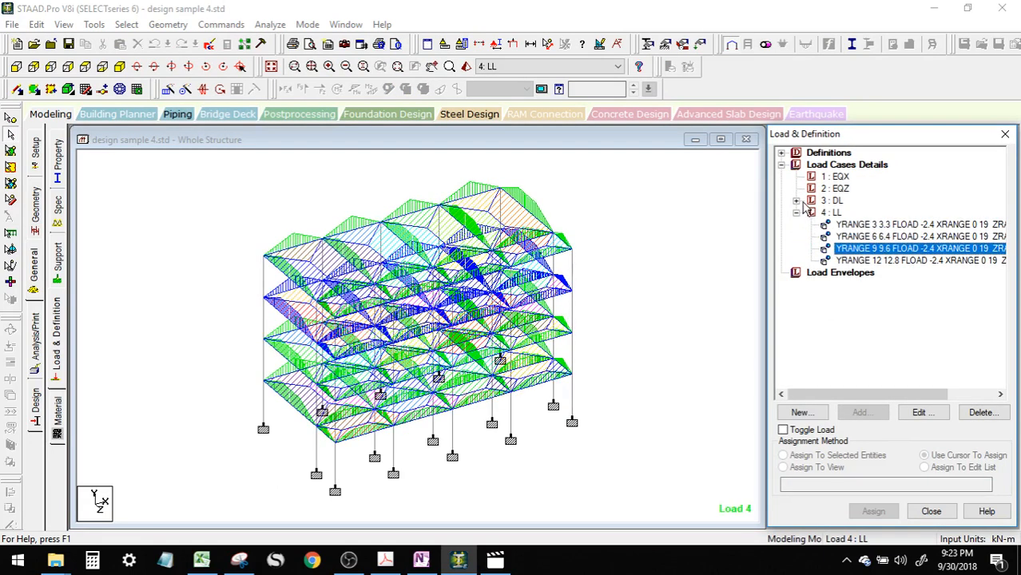
Expand load case DL and display its YRANGE 3 3.3 and 6 6.4 floor loads on the frame
click(796, 200)
click(863, 227)
click(868, 237)
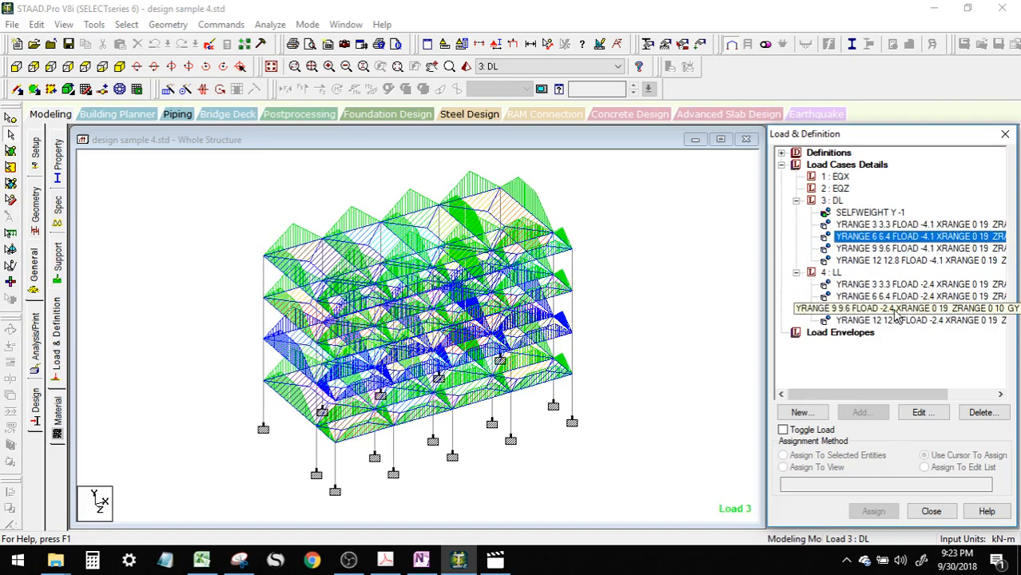
Expand the load definitions and select Seismic Definitions
click(843, 179)
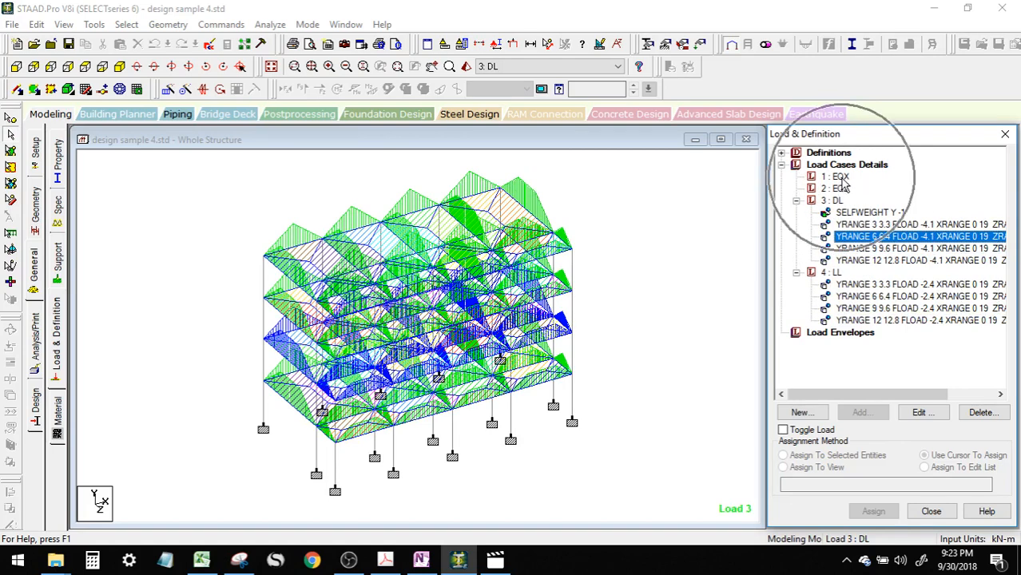
click(780, 153)
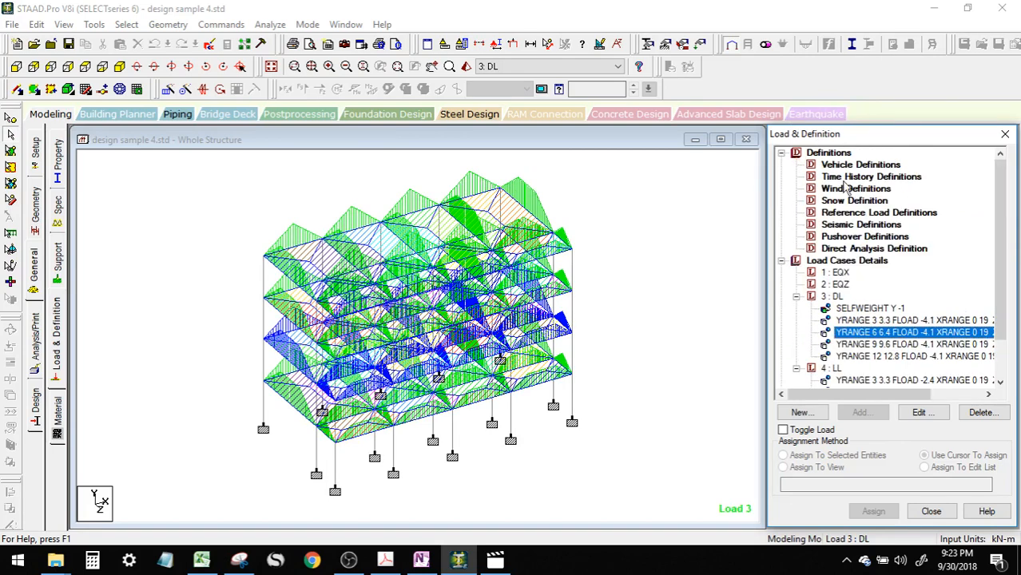
click(849, 226)
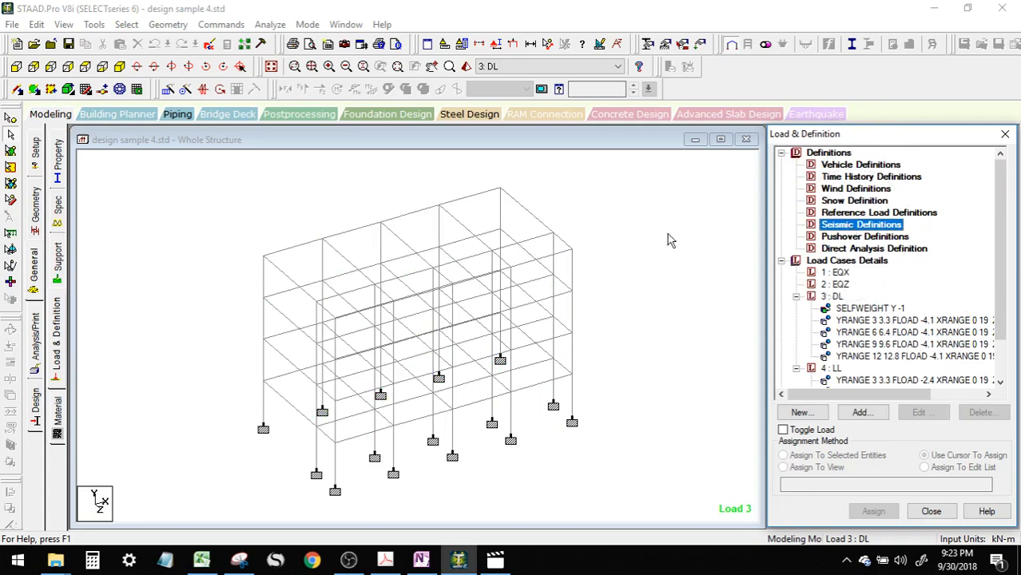
Switch to the Design NSCP Spreadsheet in Excel and open its V & Fi base shear sheet
click(202, 561)
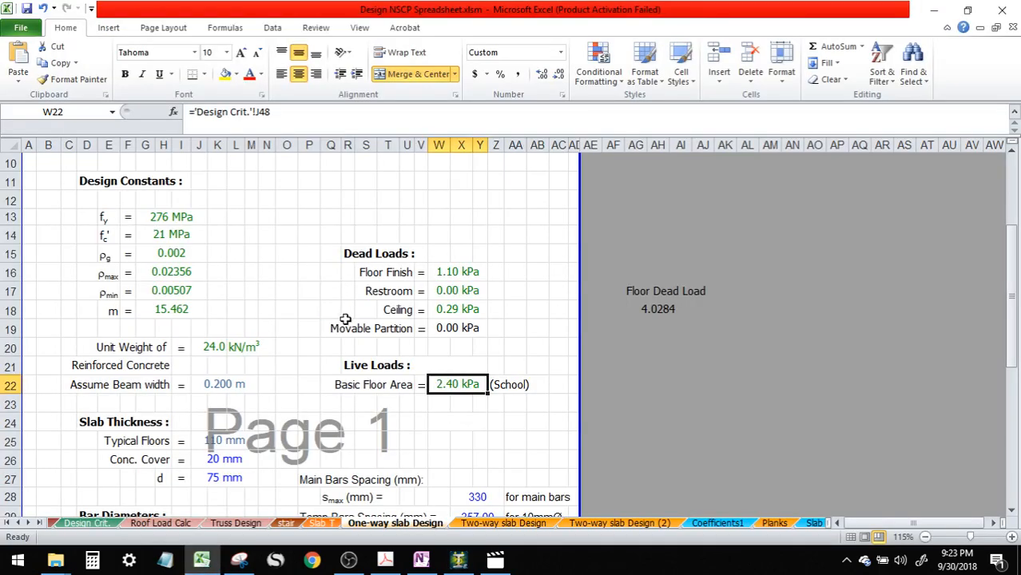
scroll(361, 381, up, 3)
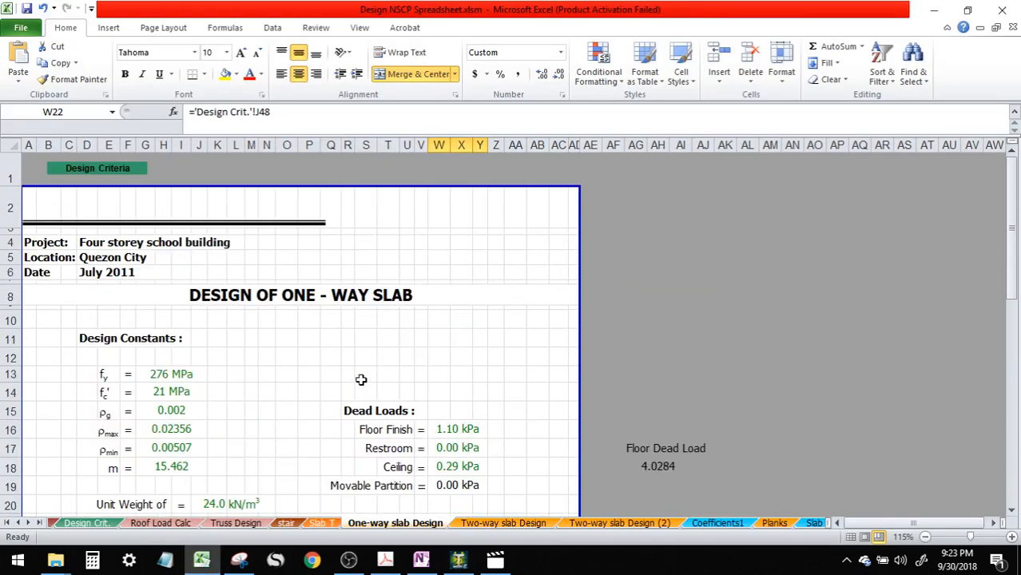
click(29, 523)
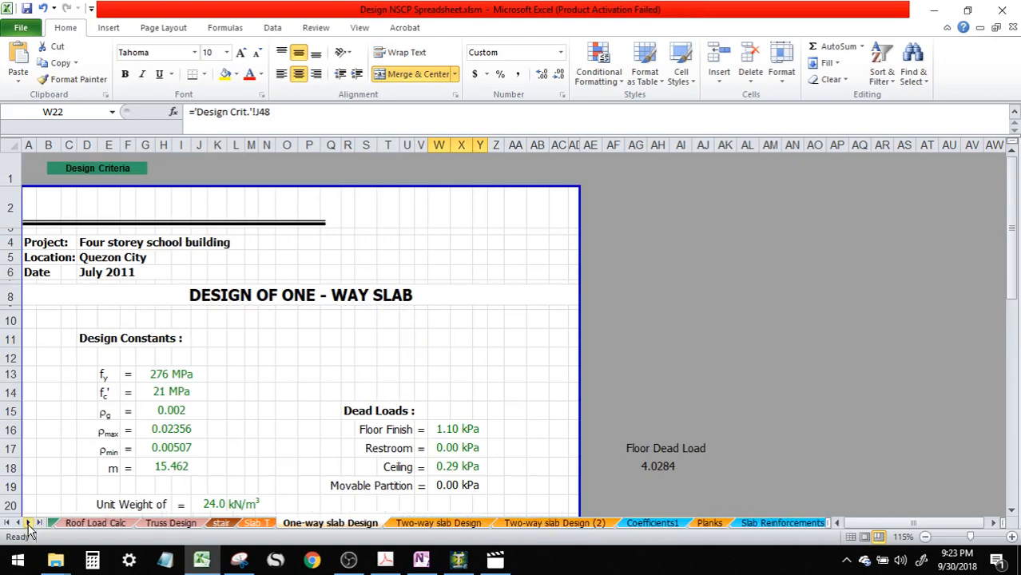
click(29, 524)
click(28, 524)
click(29, 523)
click(29, 523)
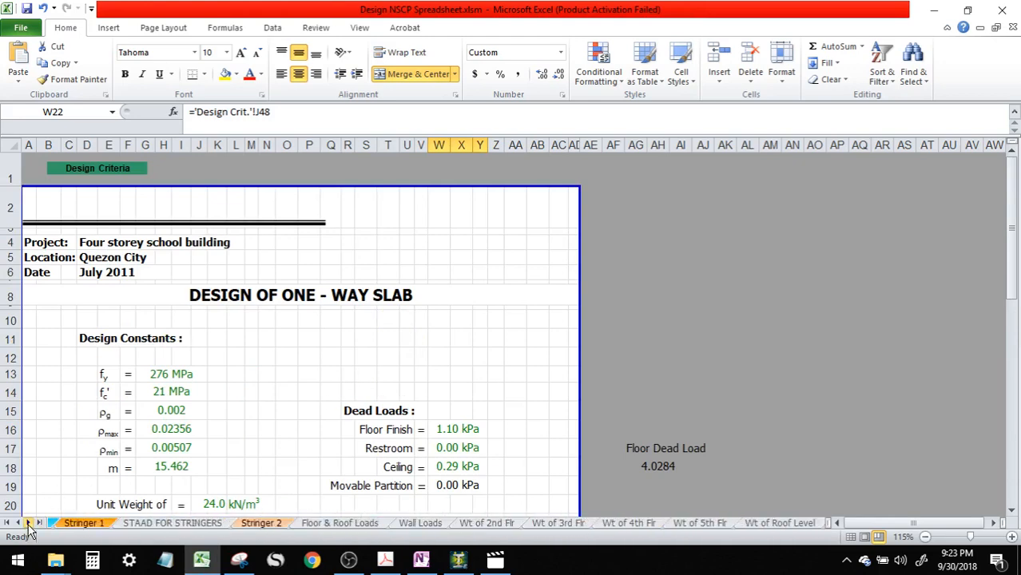
click(28, 523)
click(29, 523)
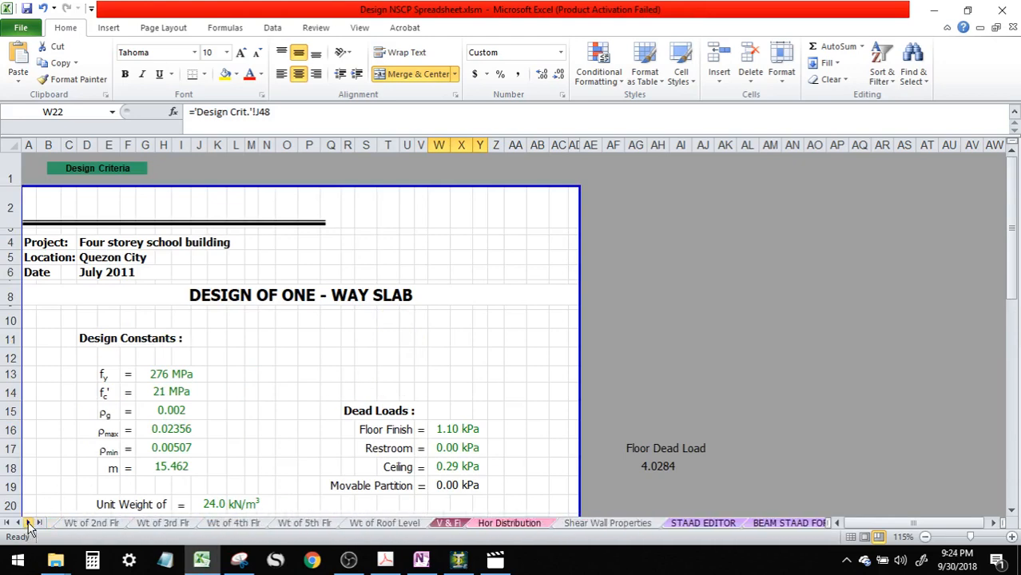
click(448, 524)
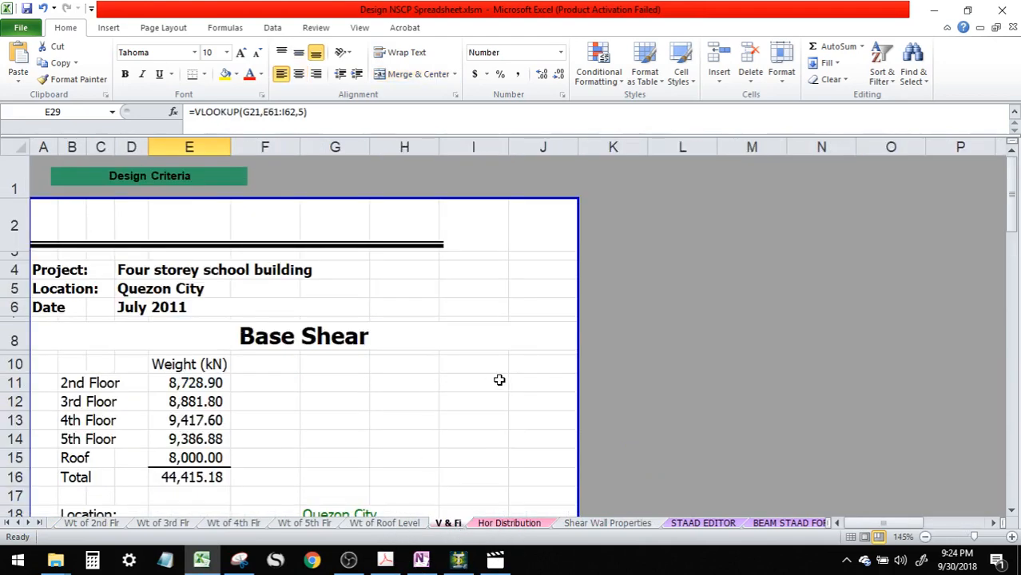
Examine the storey weights and their source formulas, together with the seismic parameters below them on the Base Shear sheet
scroll(500, 380, down, 2)
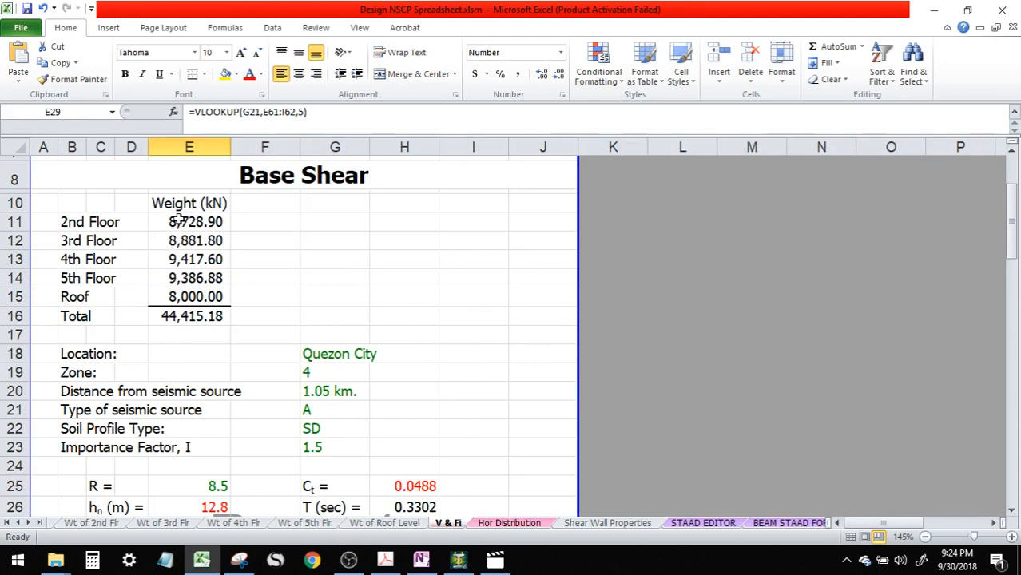
scroll(207, 309, up, 2)
scroll(196, 337, down, 3)
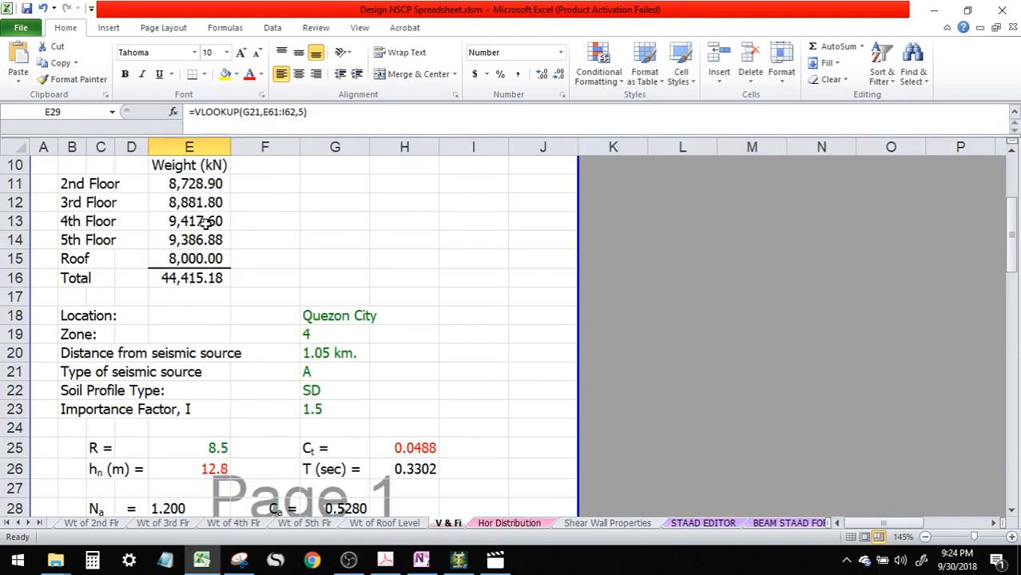
click(184, 259)
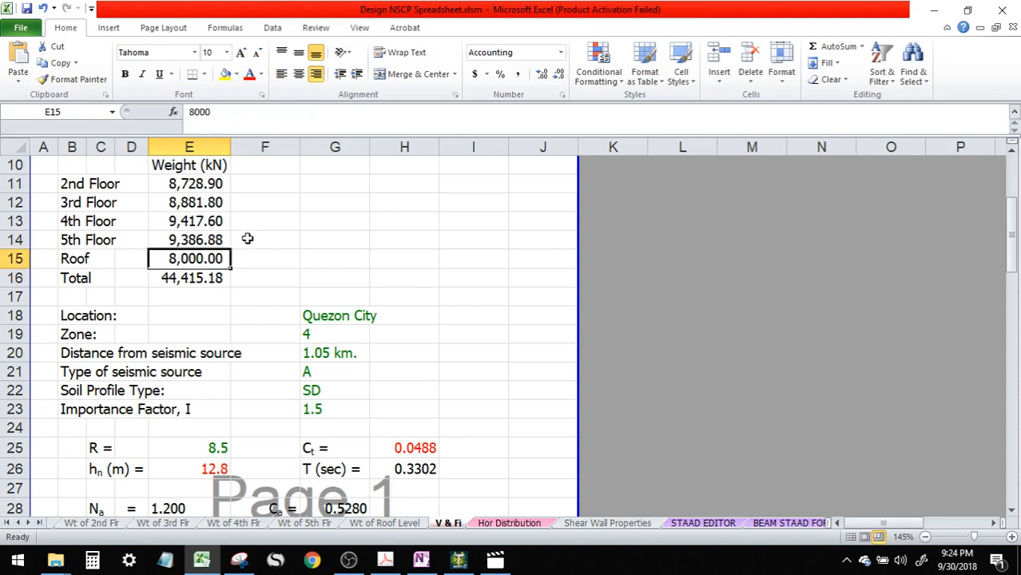
click(185, 185)
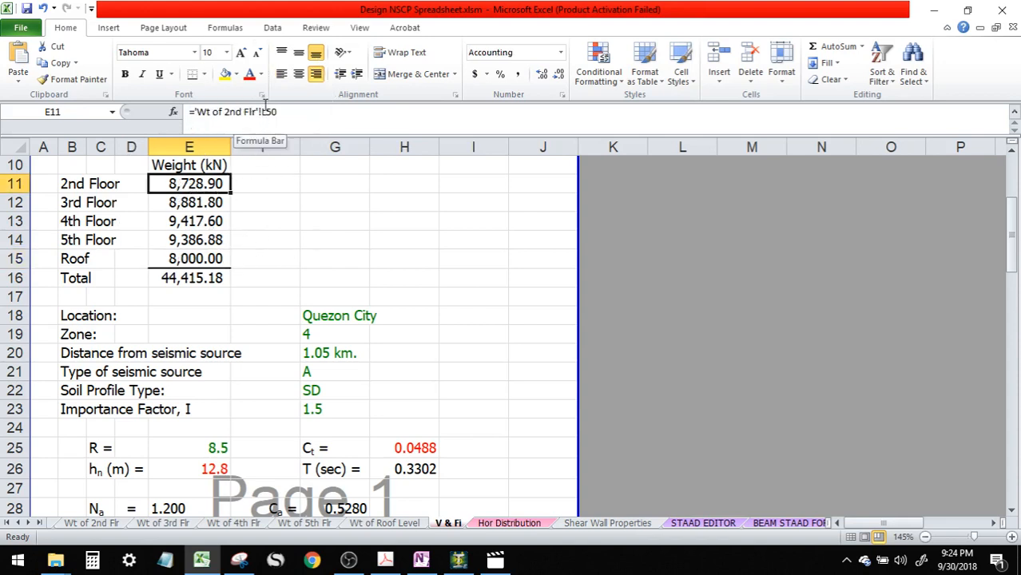
click(187, 203)
click(199, 186)
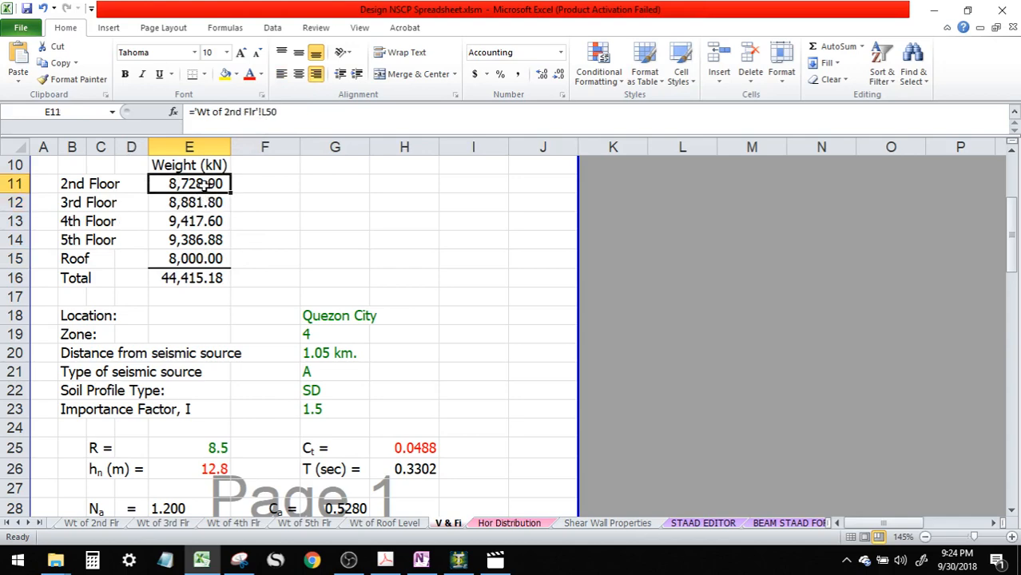
click(210, 200)
click(214, 190)
click(210, 206)
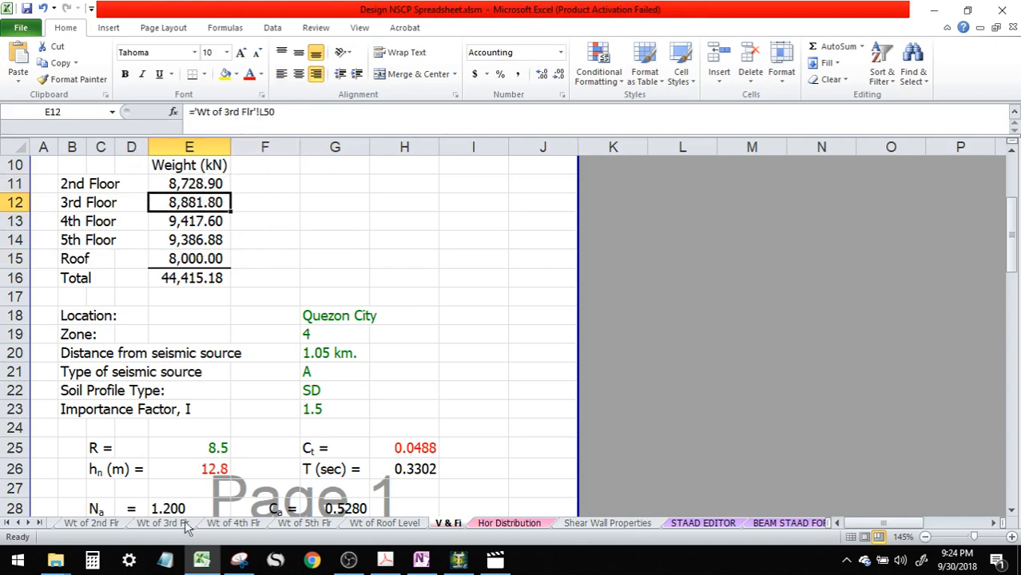
click(201, 227)
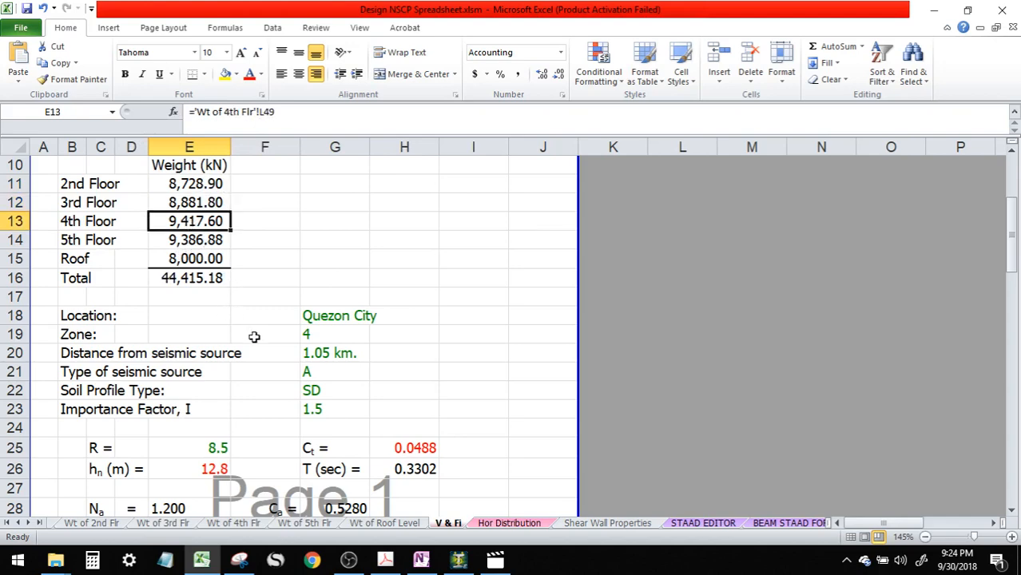
scroll(264, 342, down, 2)
scroll(349, 393, down, 1)
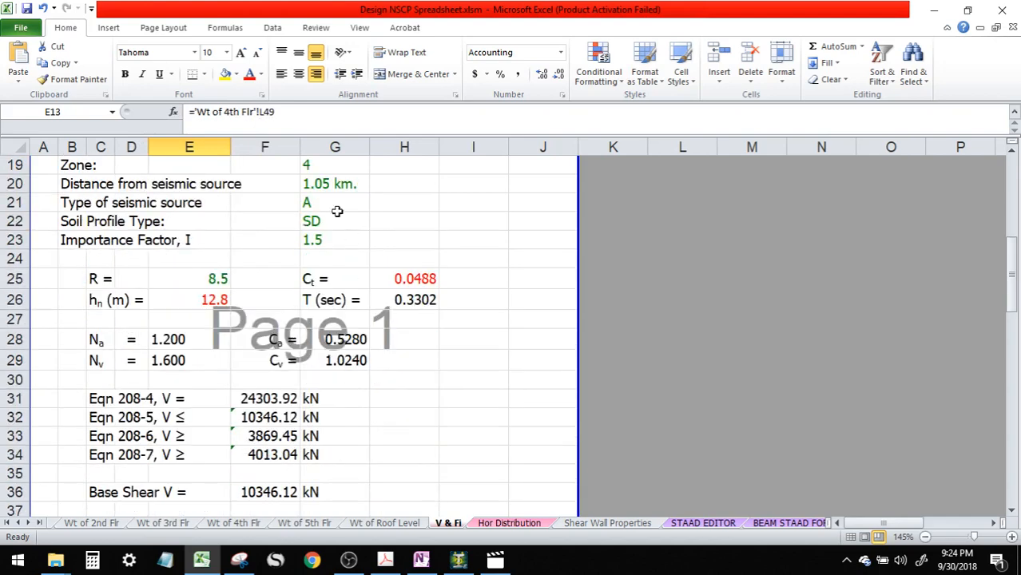
scroll(304, 246, up, 2)
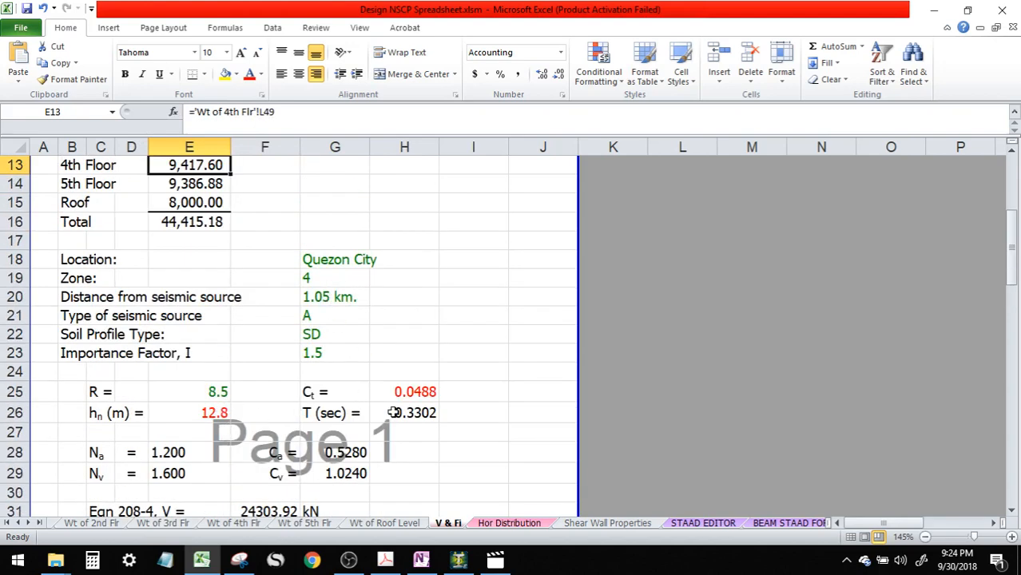
Switch back to STAAD.Pro and start a new seismic definition of type UBC 1997 with accidental load included
click(458, 560)
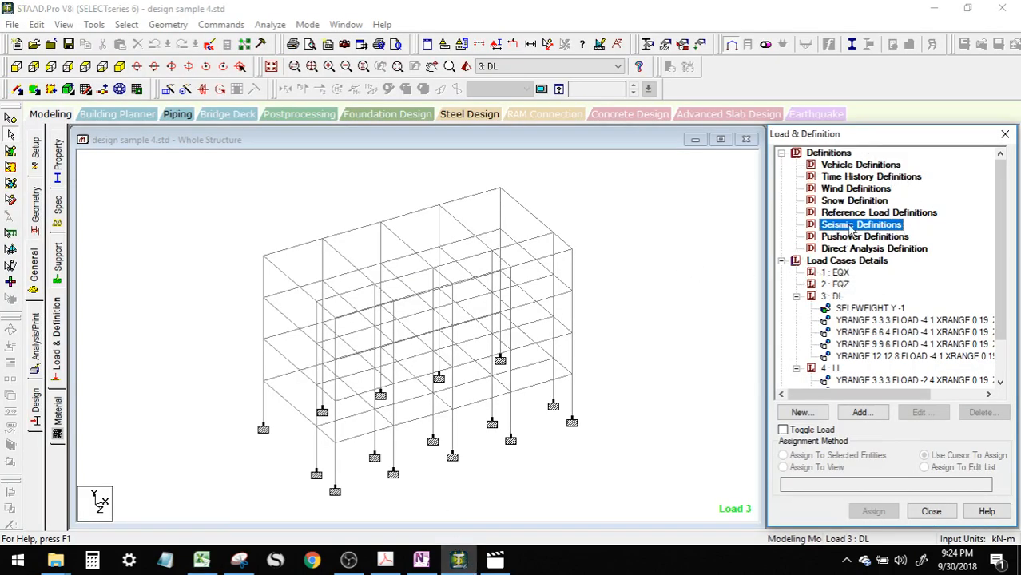
click(861, 413)
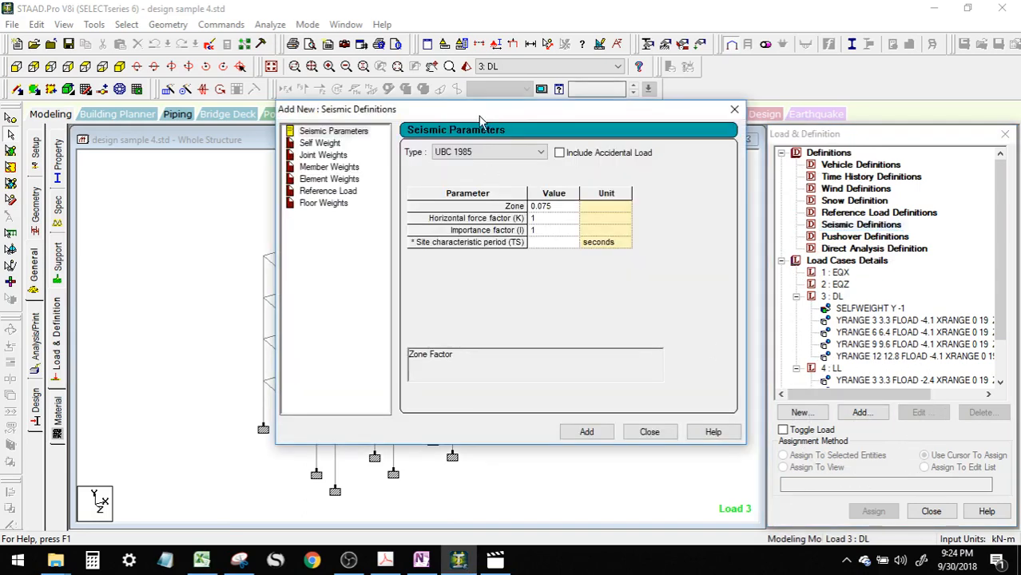
drag(482, 112, 422, 106)
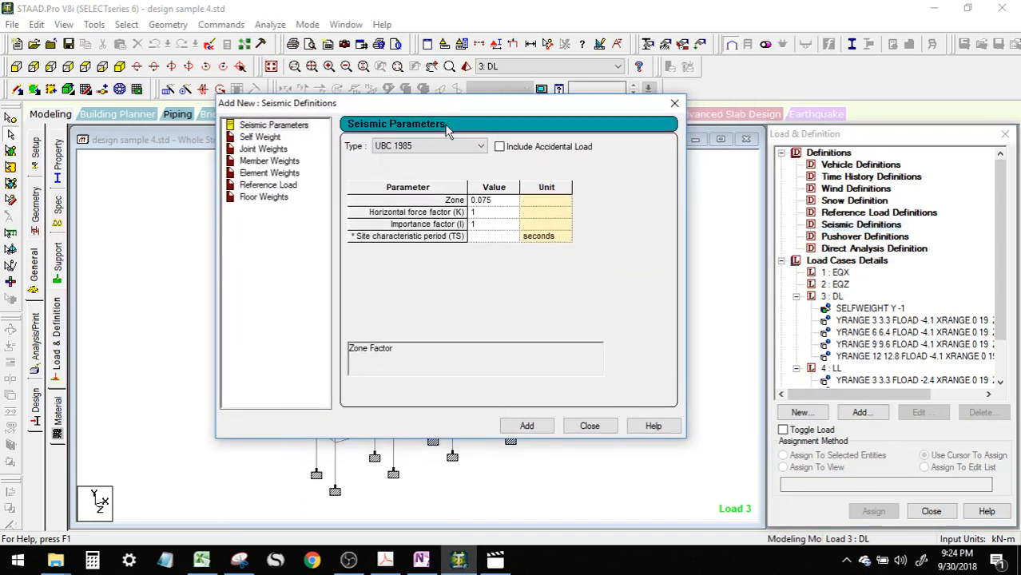
click(480, 150)
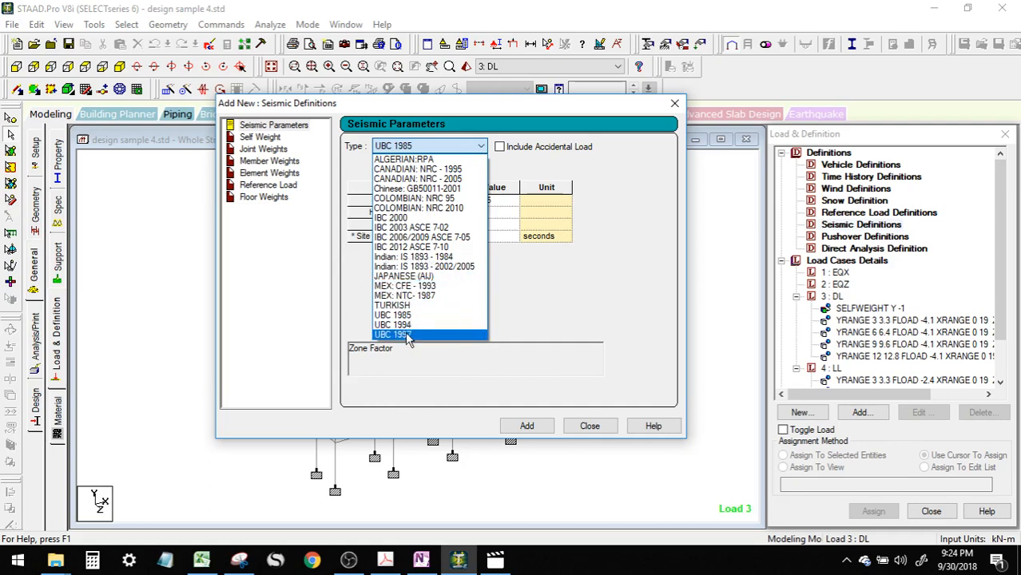
click(408, 336)
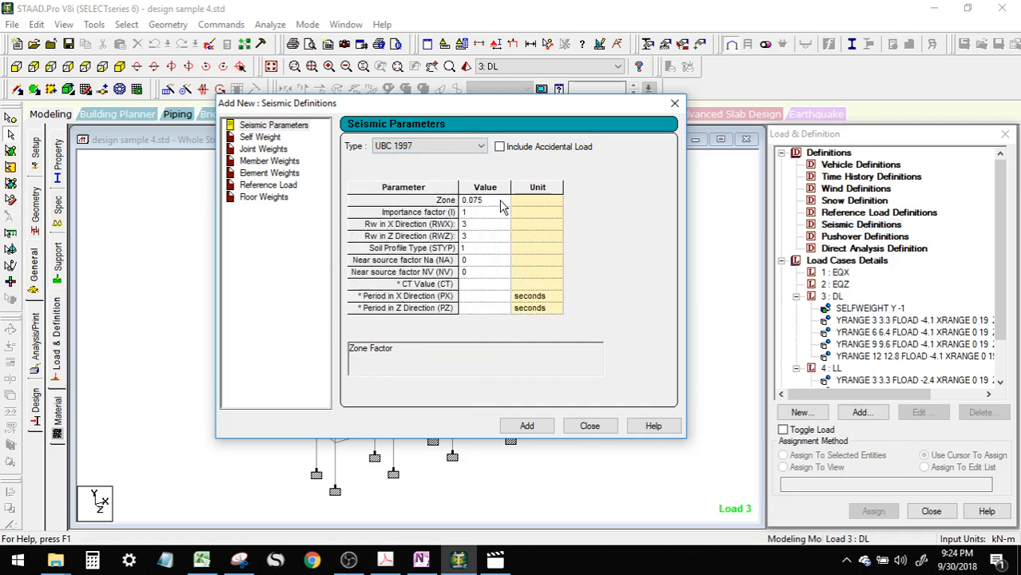
click(499, 146)
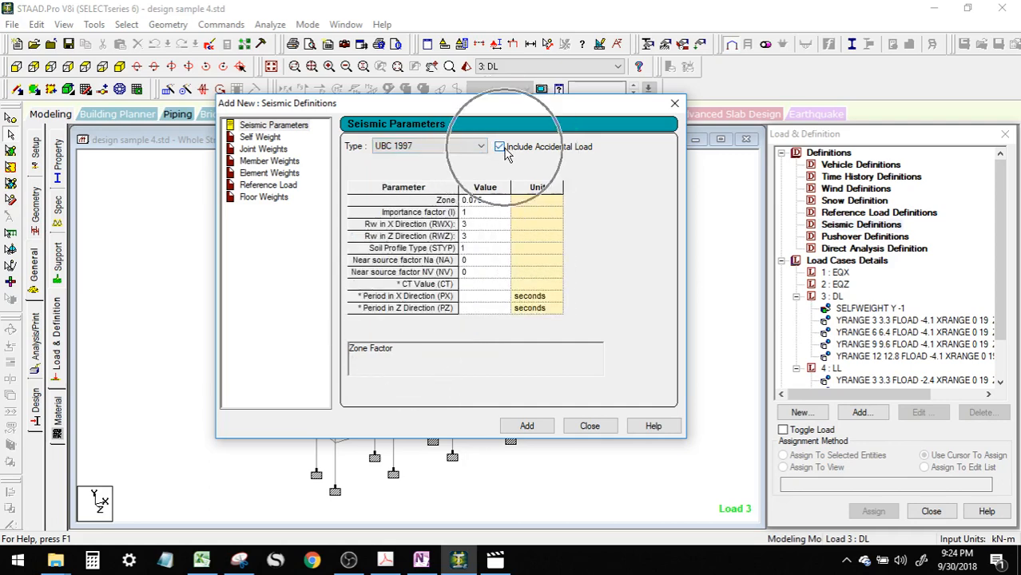
Check the zone in the Excel base shear sheet and set the Zone factor to .4 in STAAD.Pro's seismic parameters
click(495, 204)
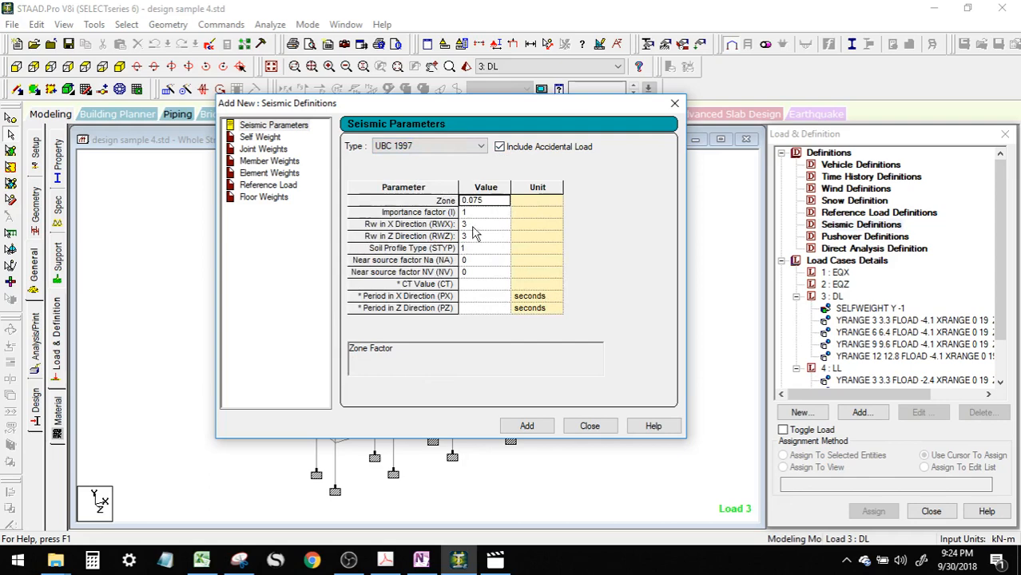
click(202, 562)
scroll(319, 376, down, 2)
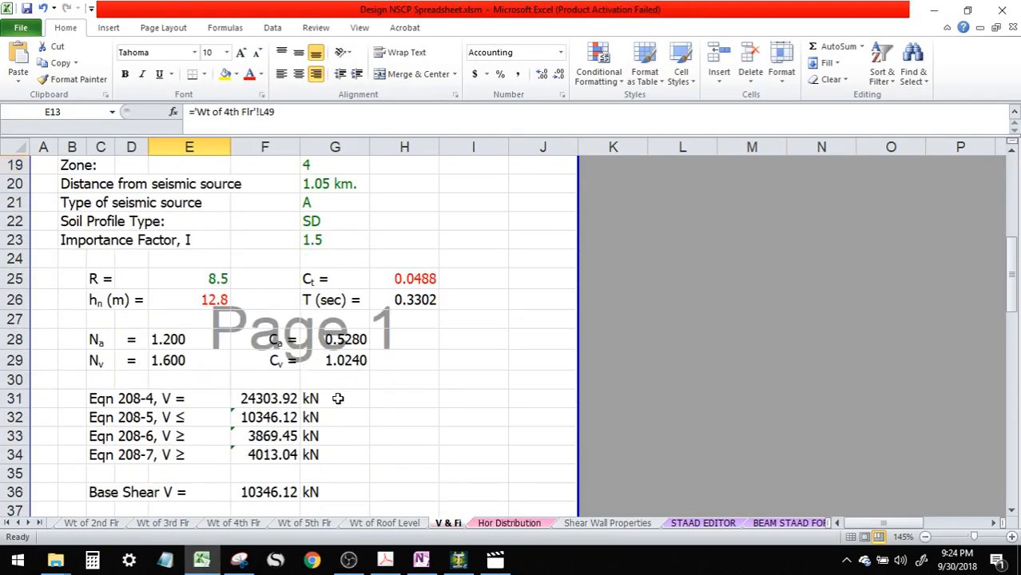
scroll(335, 393, up, 1)
mouse_move(458, 564)
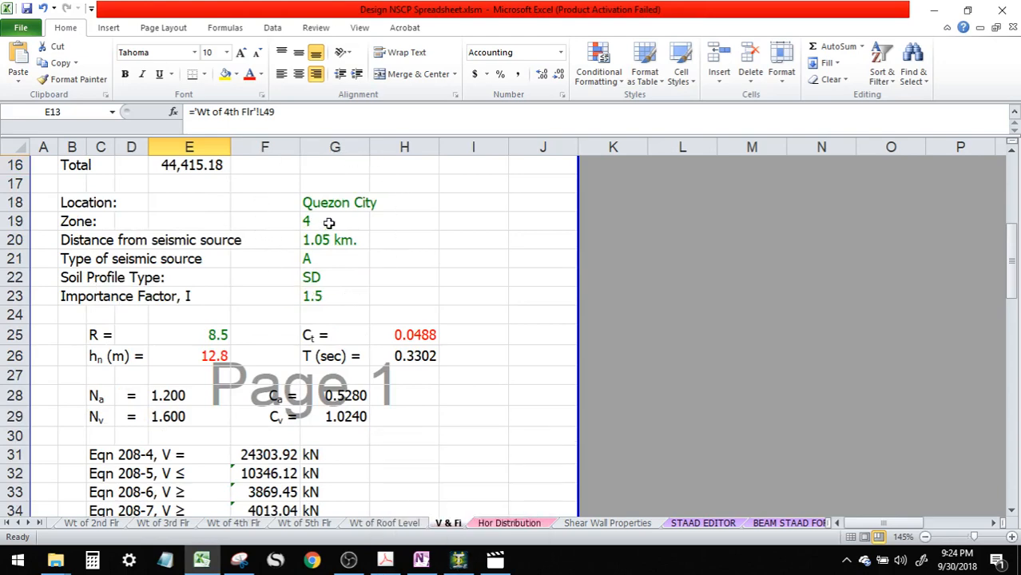
click(459, 560)
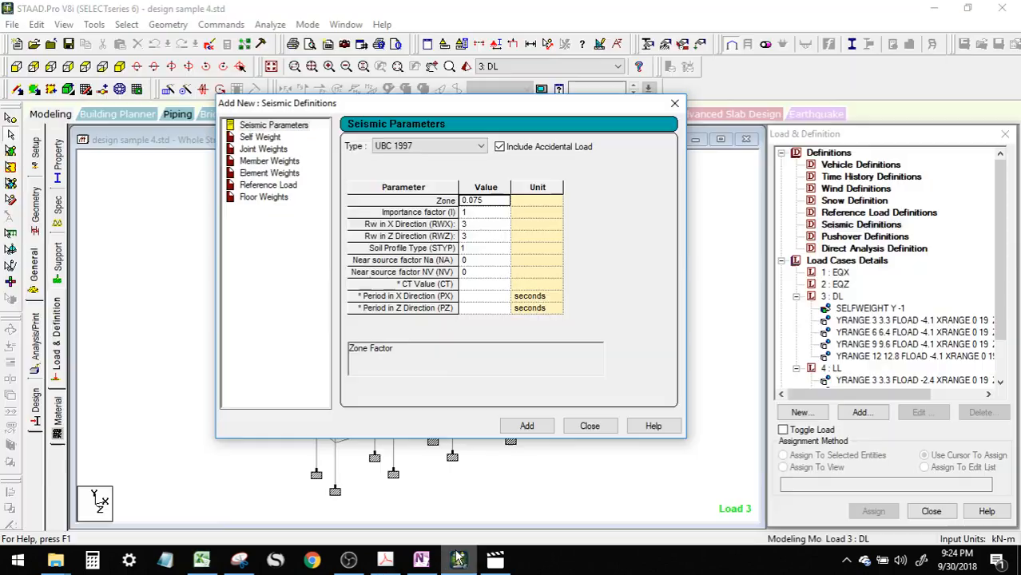
text(.4)
Set the importance factor to 1.5 and Rw in both the X and Z directions to 8.5
click(490, 214)
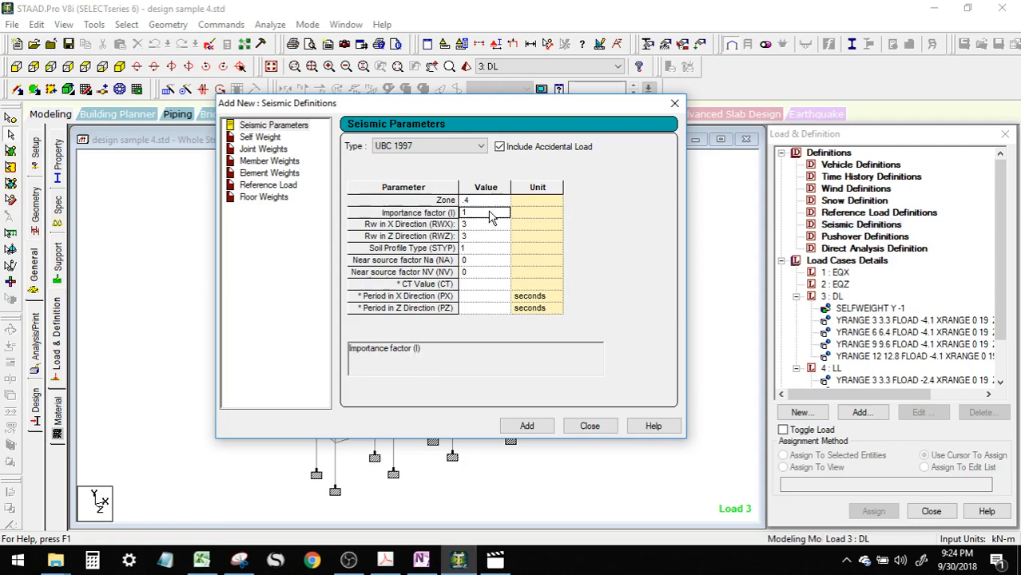
key(ctrl)
text(1.5)
click(475, 226)
text(8.)
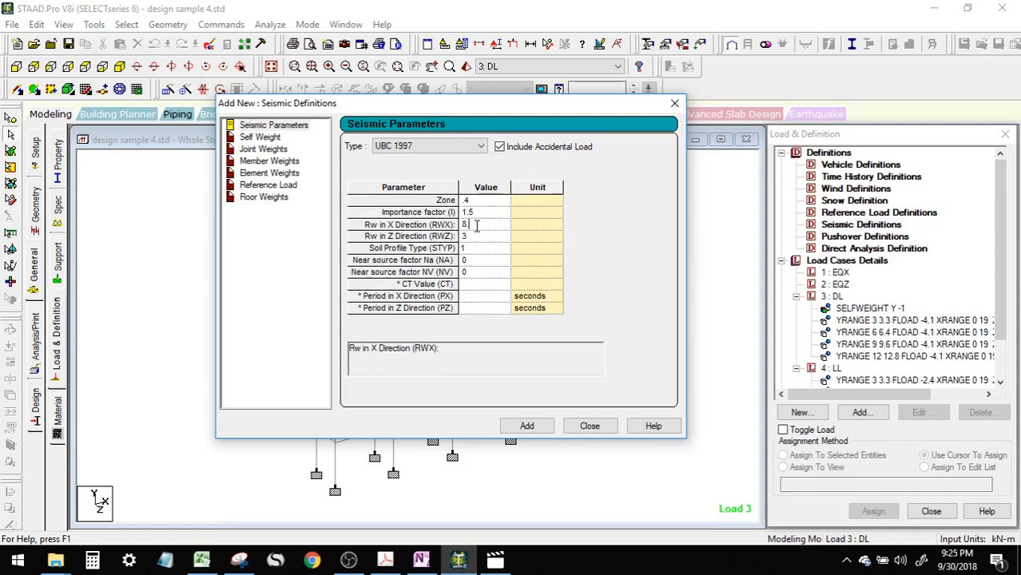
click(472, 238)
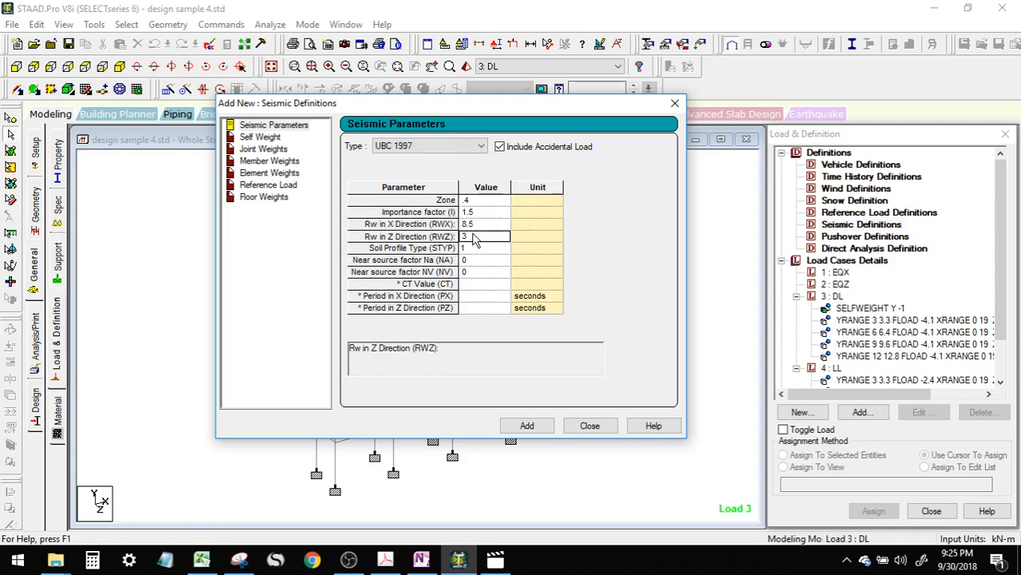
text(8.5)
double_click(481, 225)
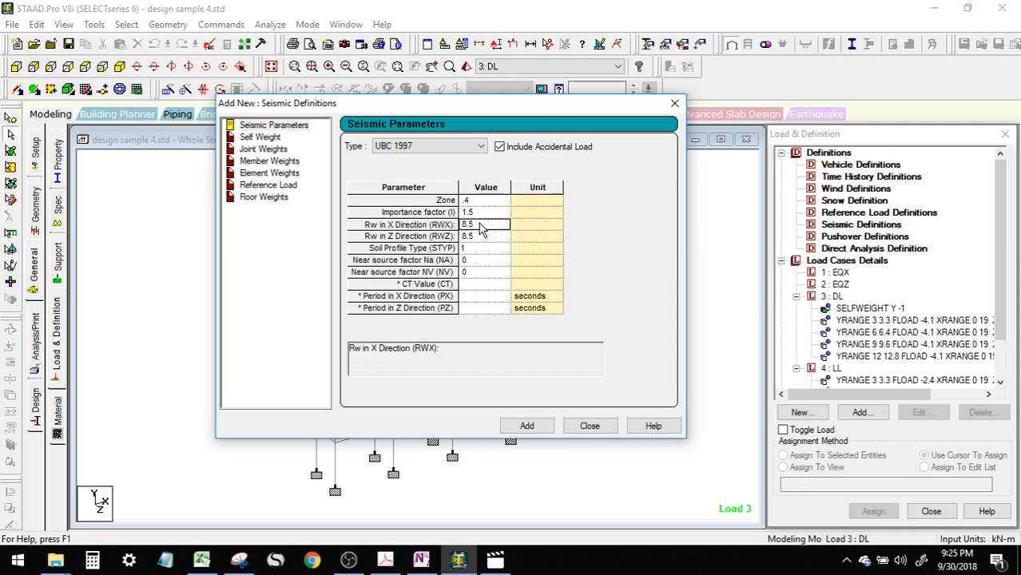
double_click(479, 235)
key(ctrl)
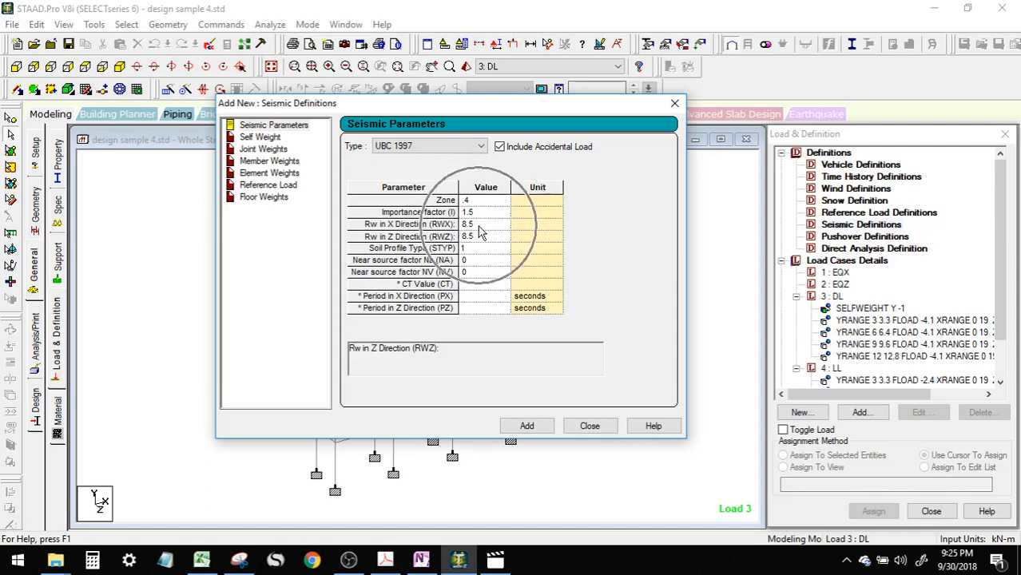
key(ctrl)
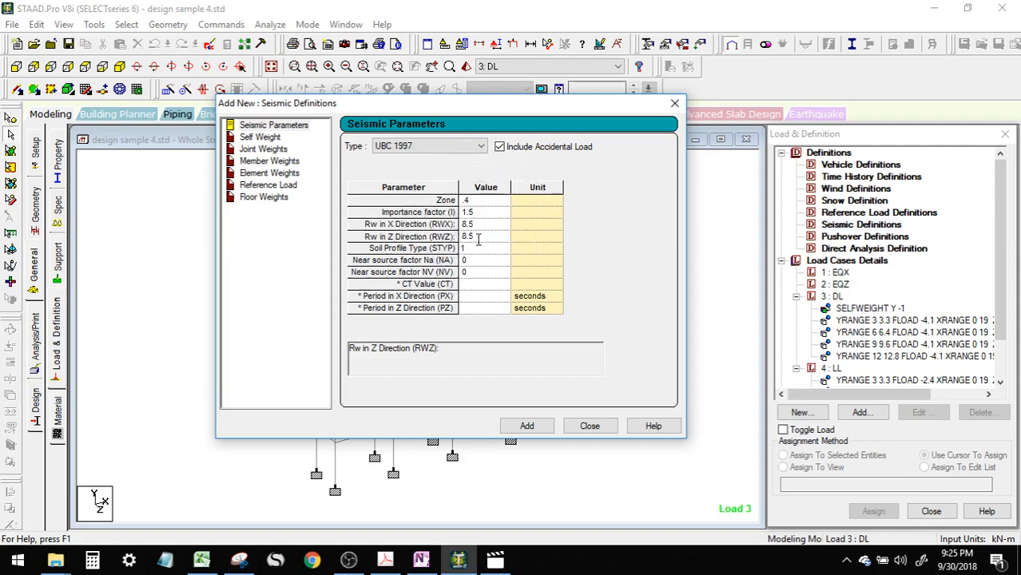
Set the Soil Profile Type (STYP) to 4 and check it against the soil profile in the Excel sheet
click(476, 249)
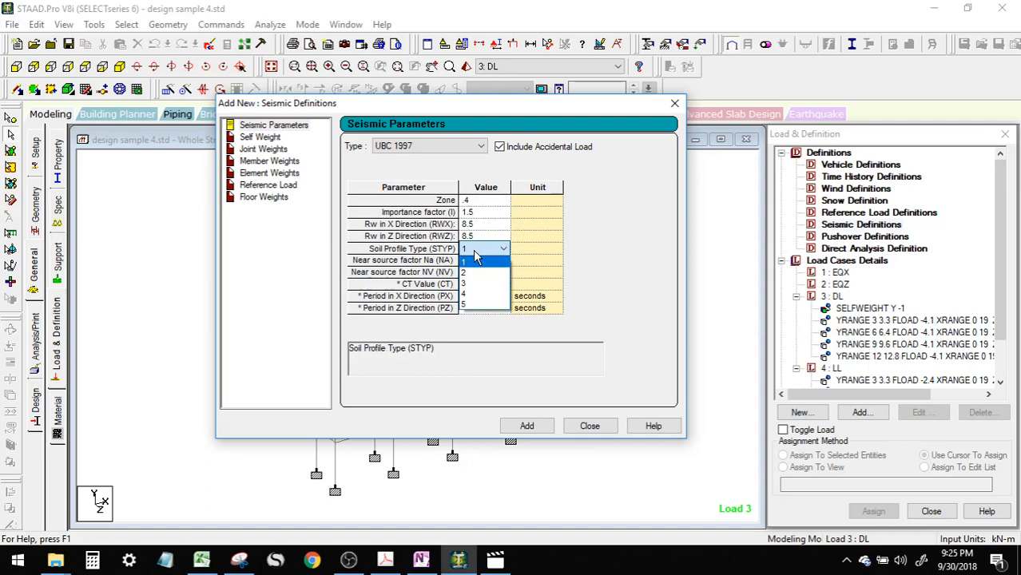
click(470, 296)
click(208, 560)
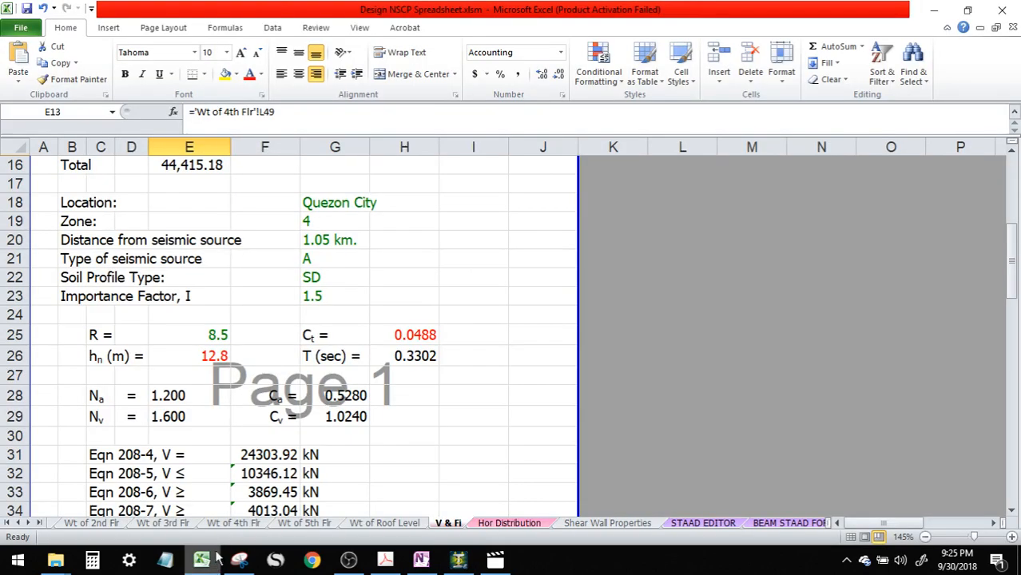
key(ctrl)
key(ctrl)
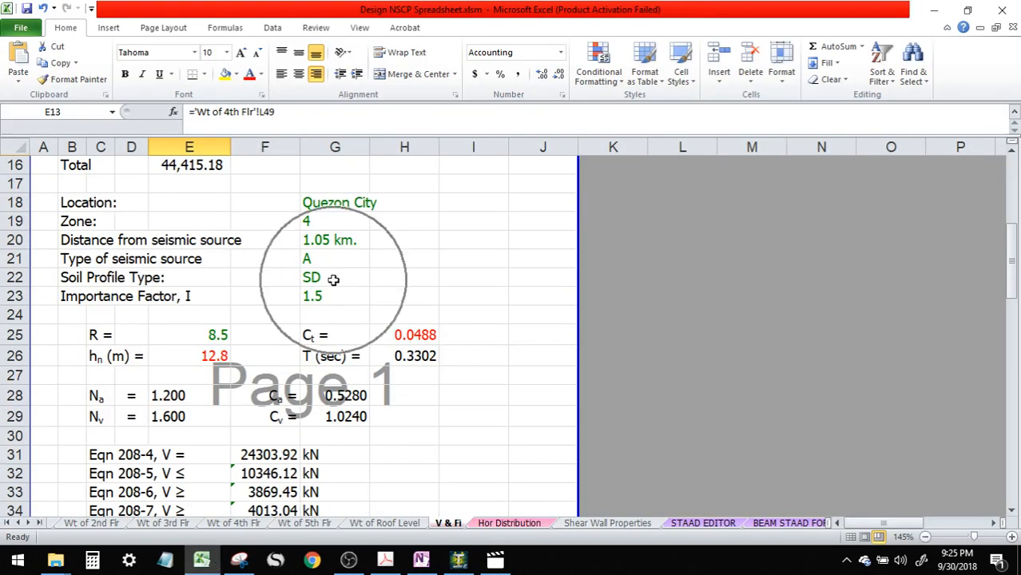
mouse_move(459, 564)
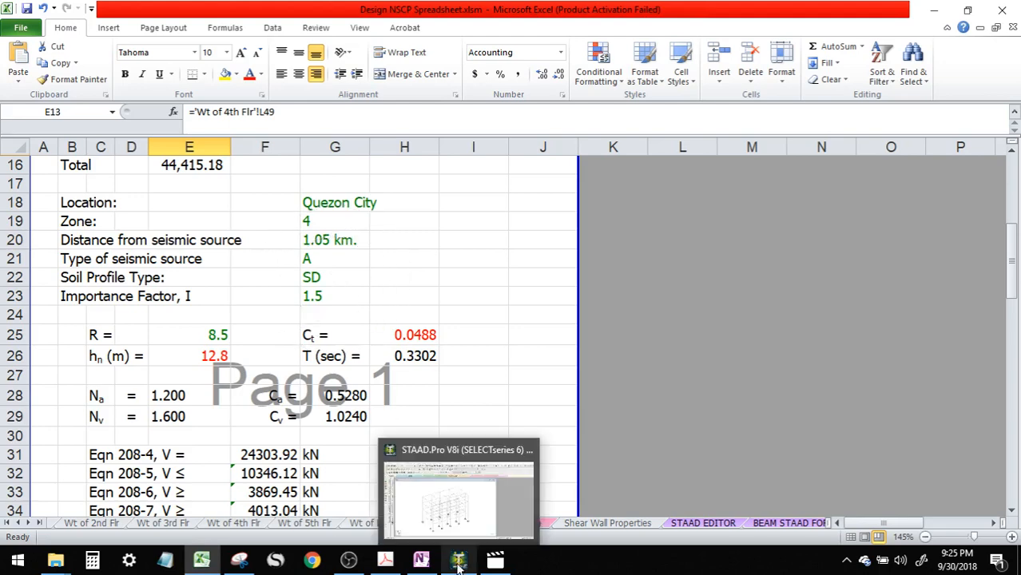
Look up the near source factors in the Excel base shear sheet and set Na to 1.2 and Nv to 1.6 in STAAD.Pro
click(460, 499)
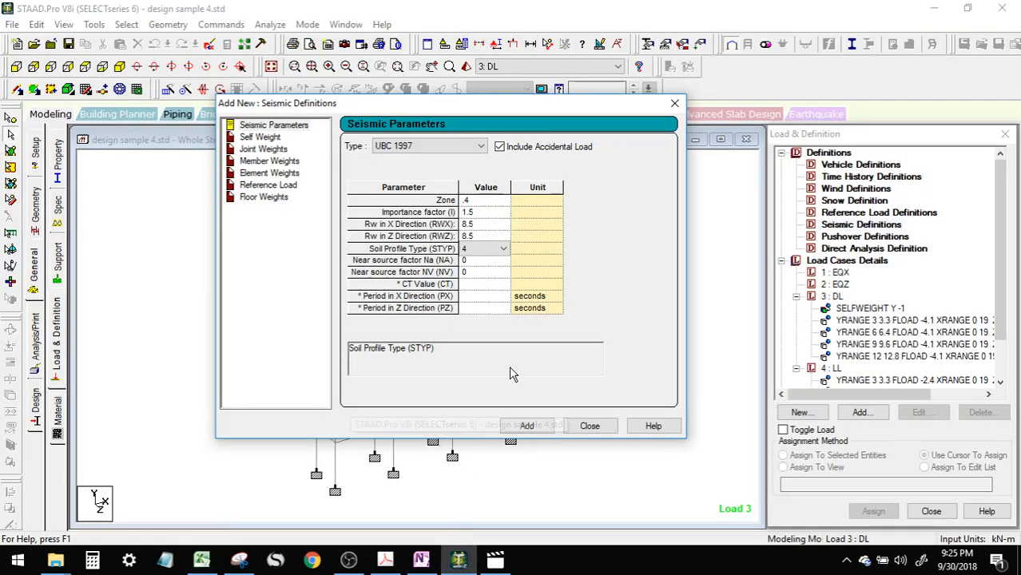
click(482, 262)
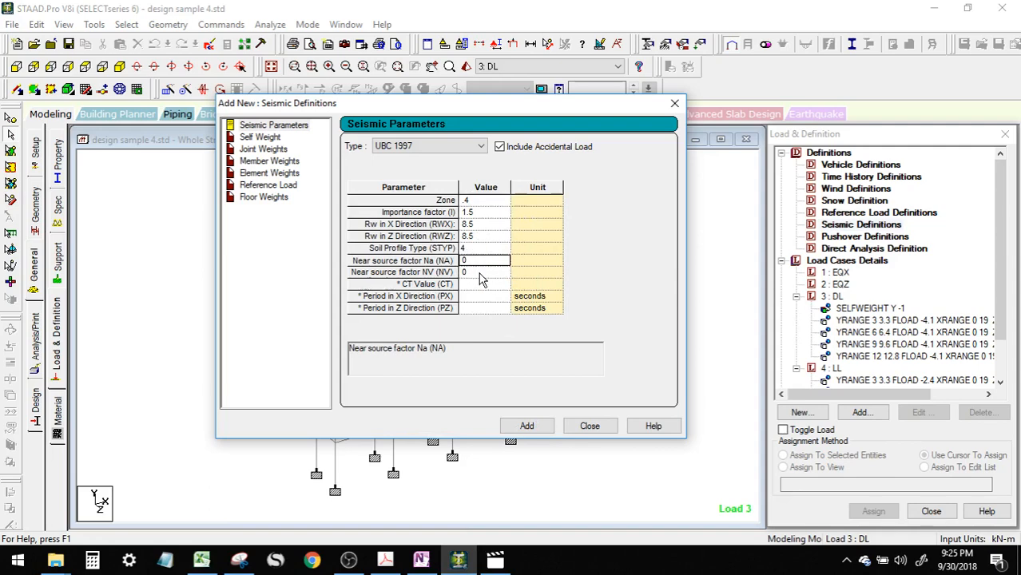
click(202, 559)
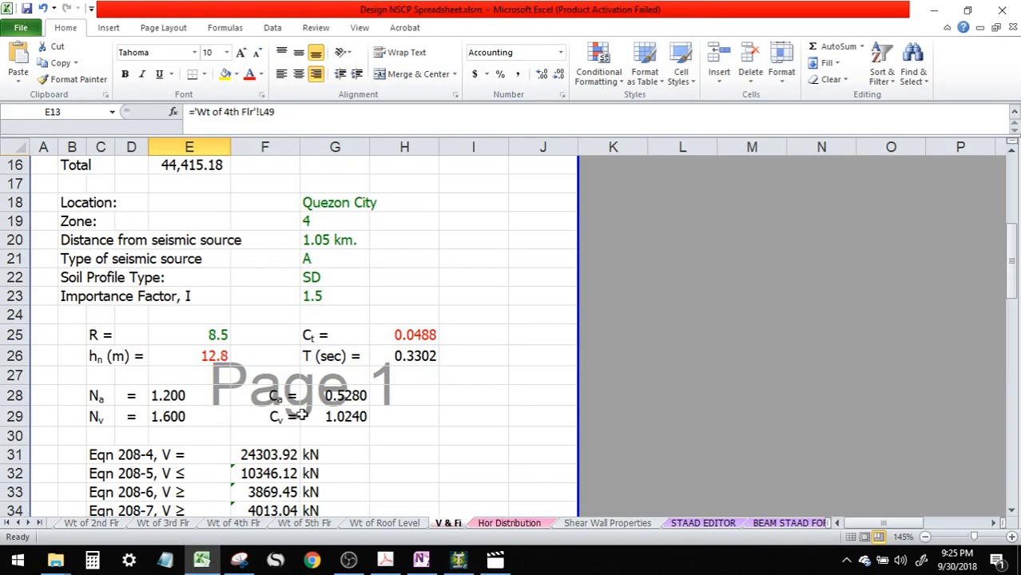
scroll(303, 359, down, 1)
click(187, 343)
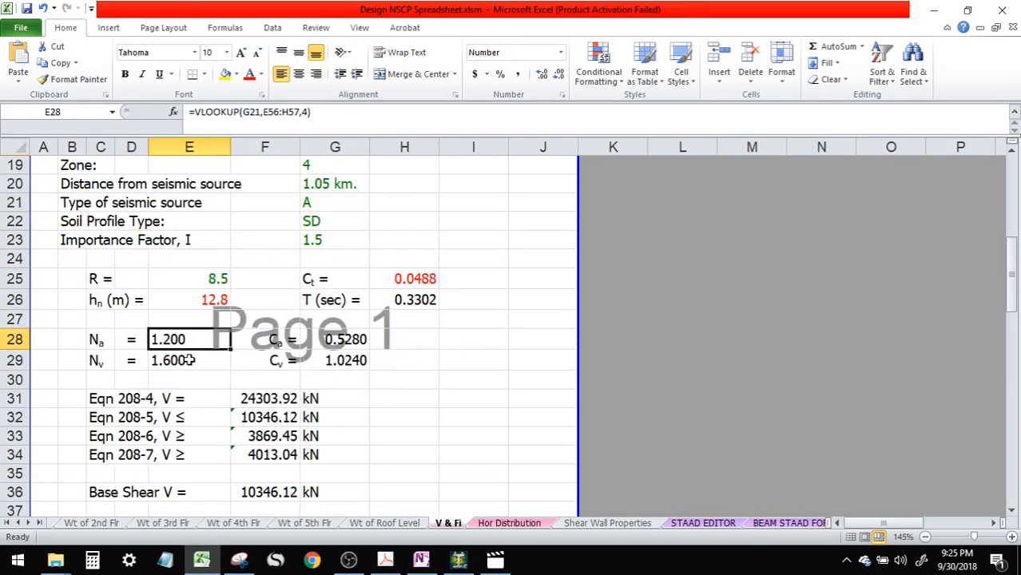
click(190, 361)
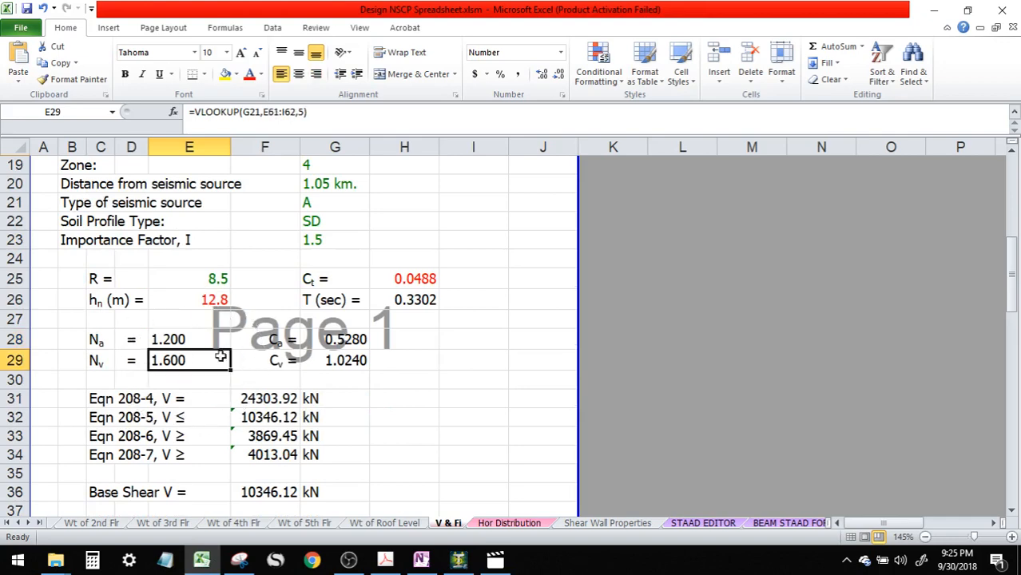
click(458, 559)
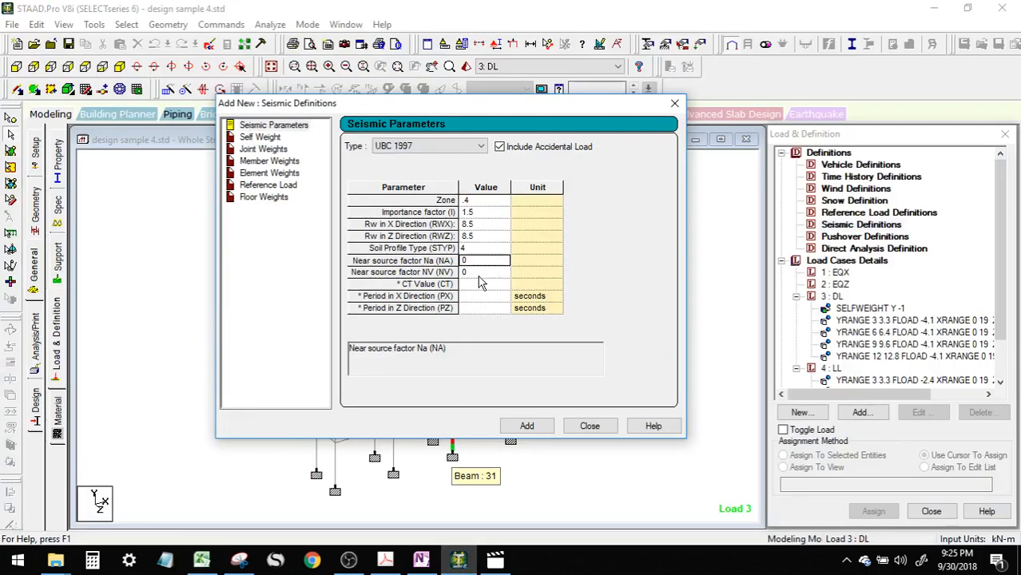
text(1.2)
key(Return)
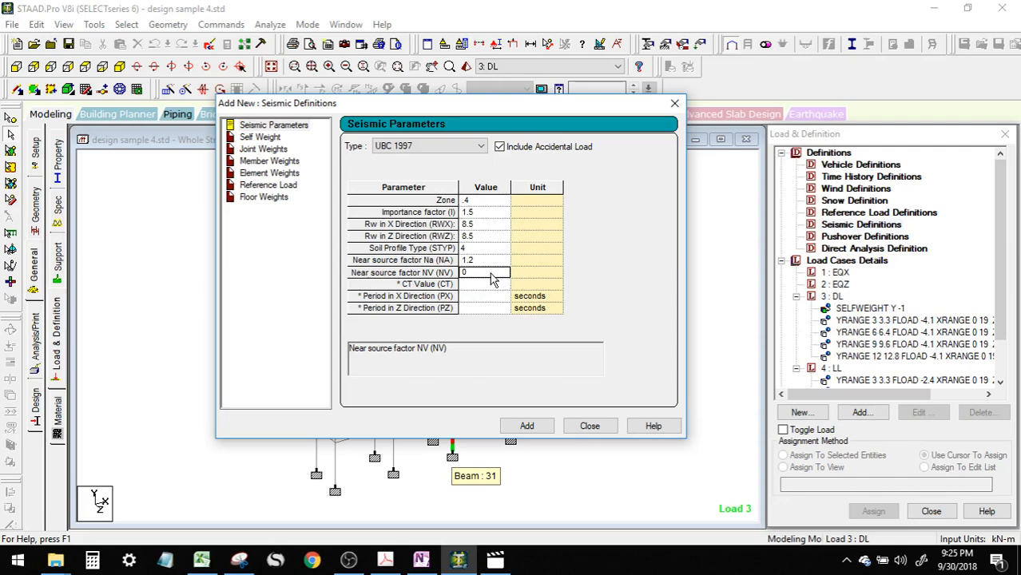
text(1.6)
key(Return)
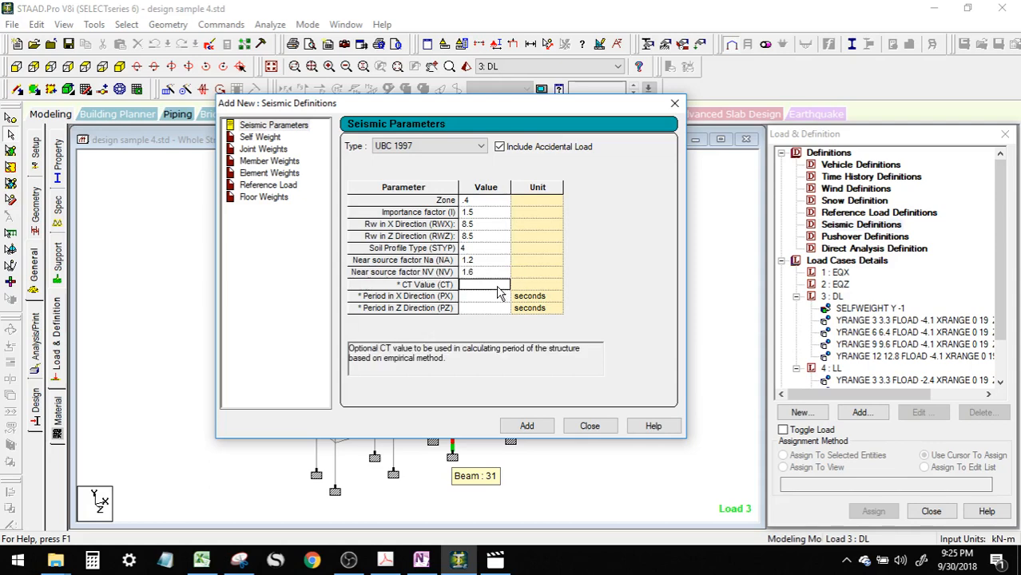
Check Ct in the Excel sheet, set the CT value to .0488 in STAAD.Pro, and add the UBC 1997 seismic parameters
click(205, 559)
click(415, 281)
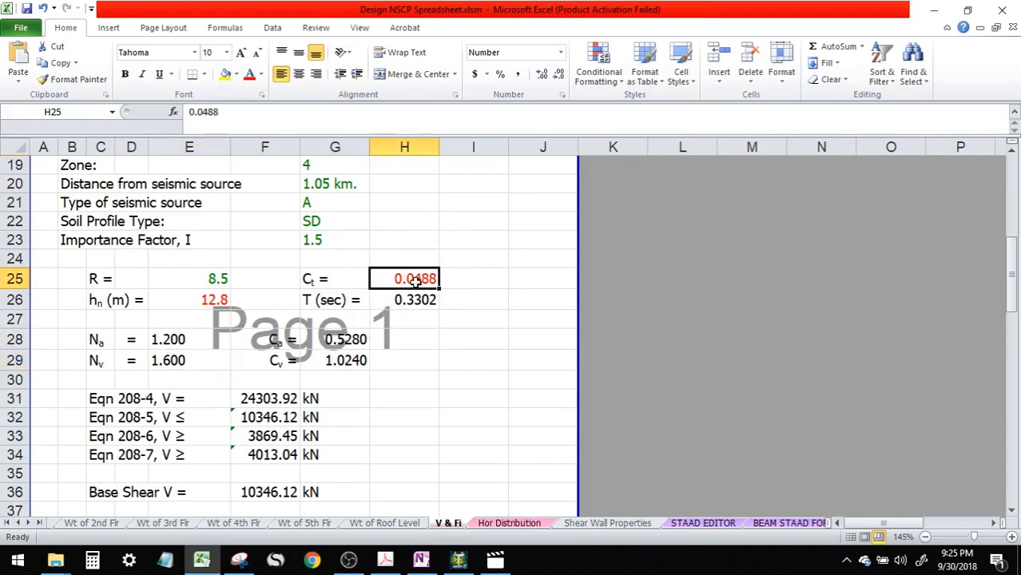
key(ctrl)
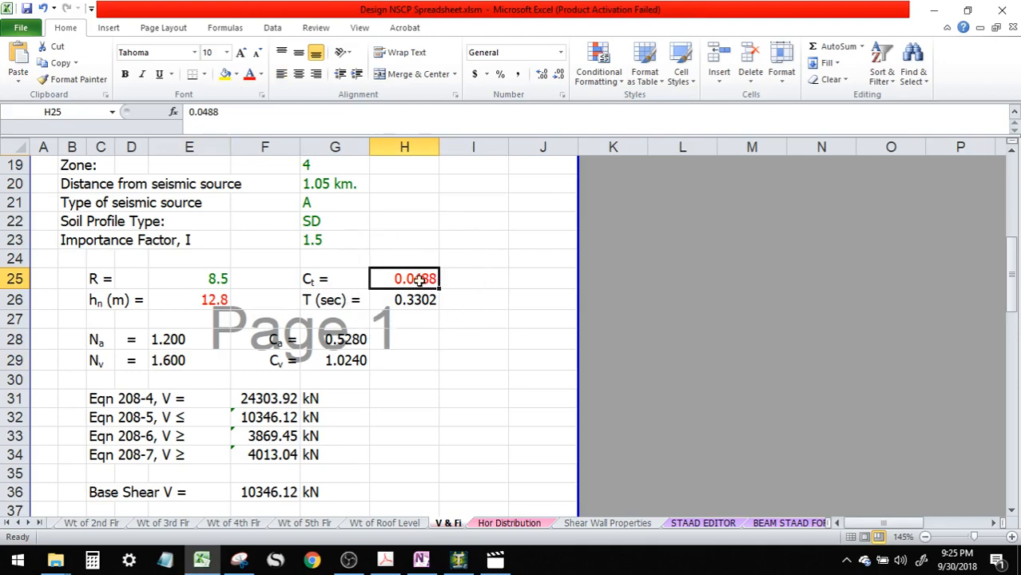
key(ctrl)
click(462, 561)
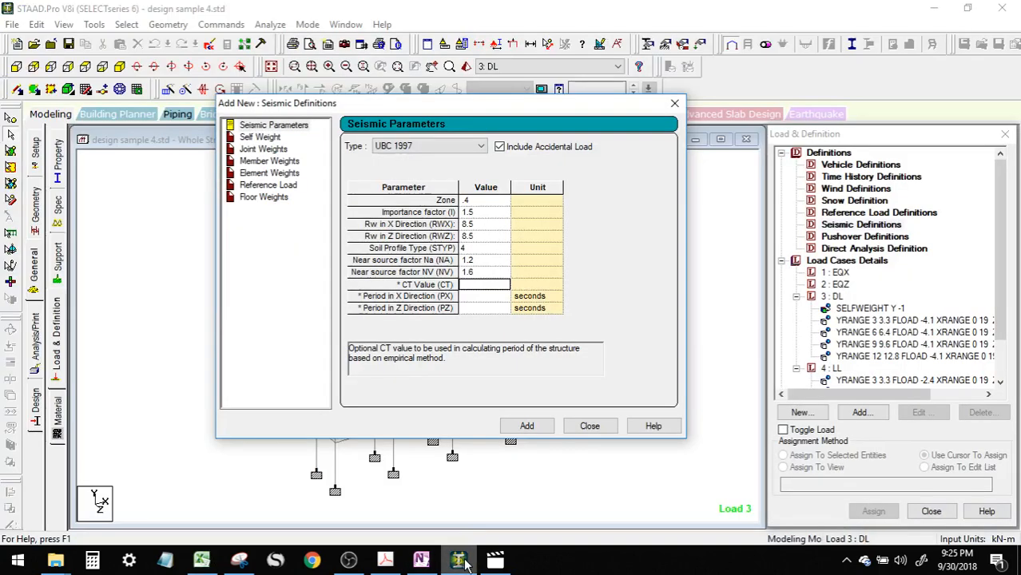
text(.0488)
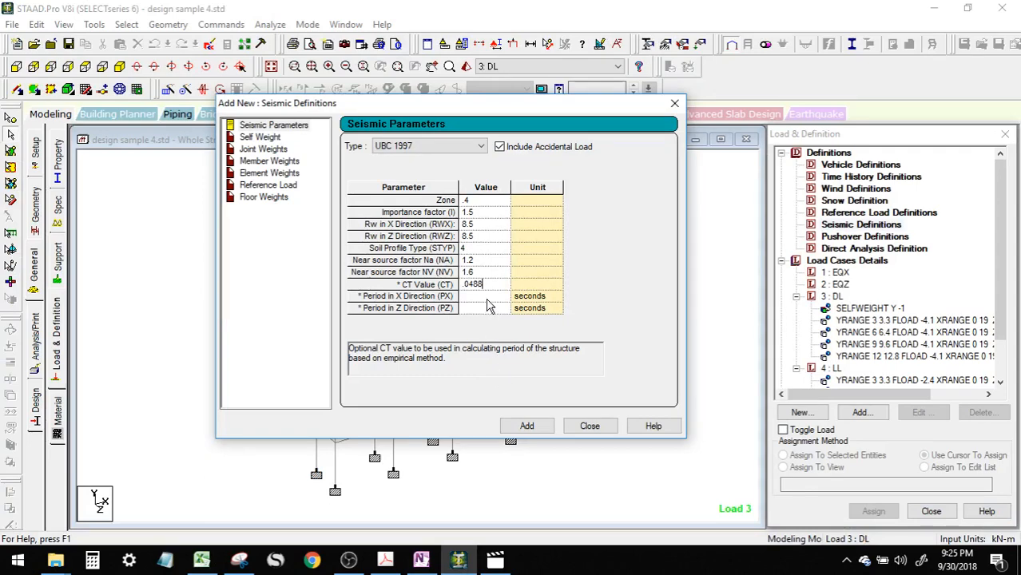
key(ctrl)
click(539, 432)
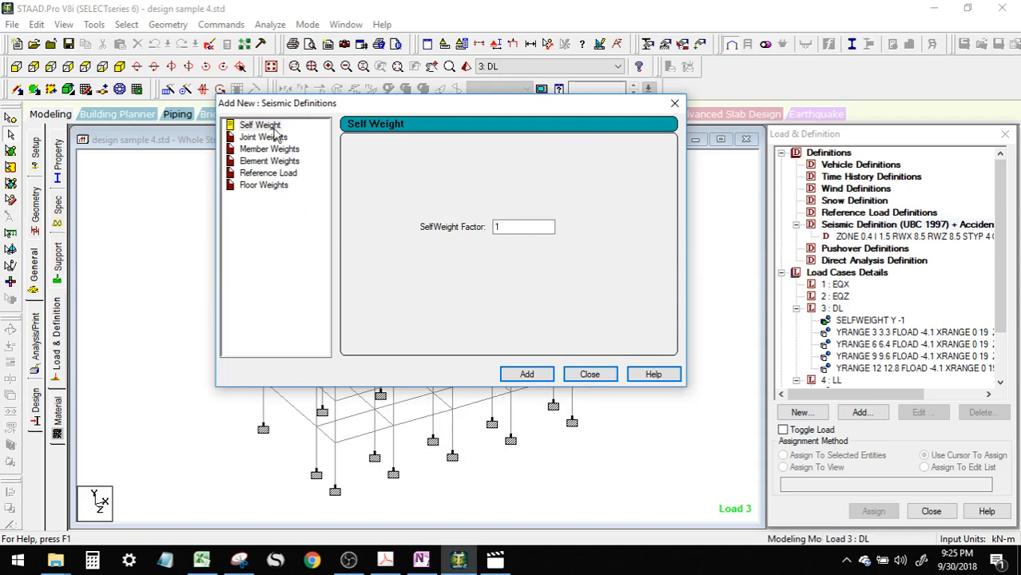
Add a self weight with factor 1 to the seismic definition and close the seismic definitions dialog
click(532, 381)
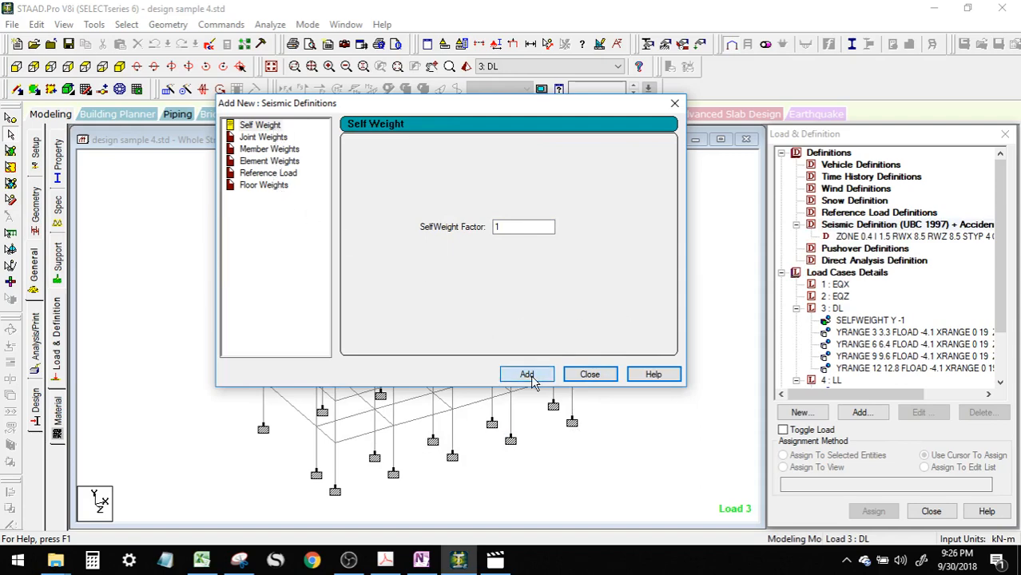
click(590, 375)
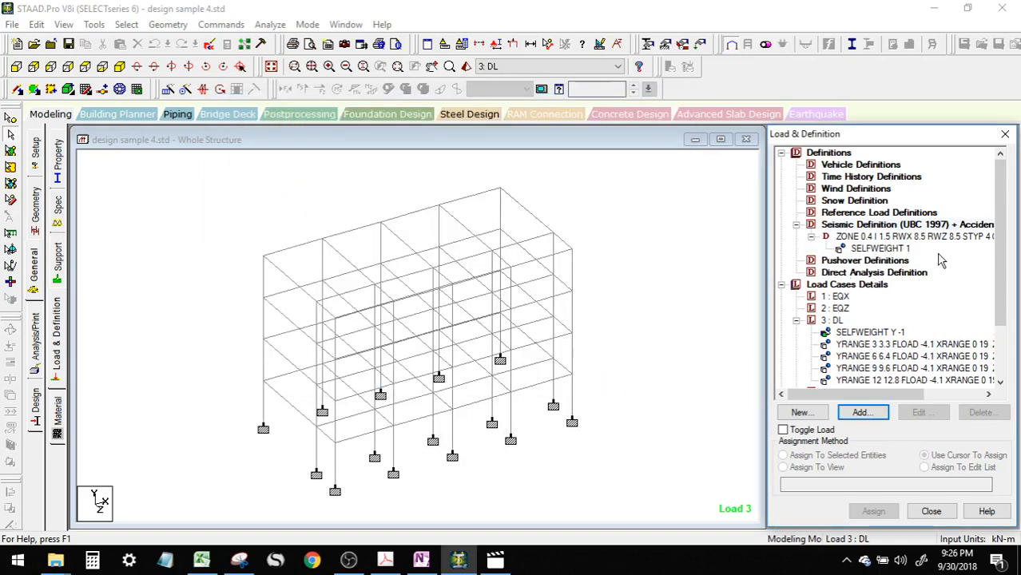
drag(1001, 297, 1003, 331)
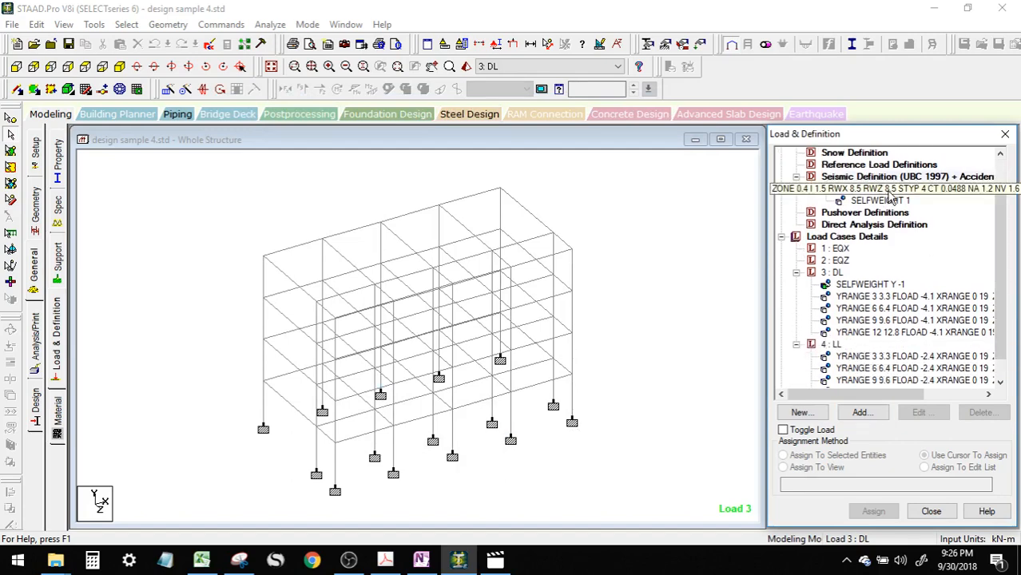
click(660, 404)
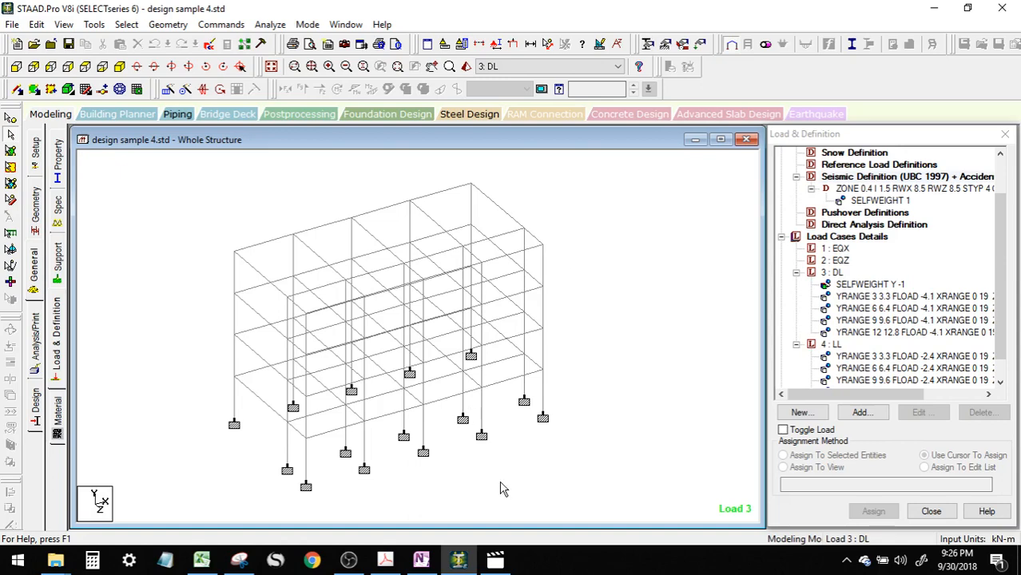
Switch to OneNote and delete the rectangular beam problem image from the tutorial page
click(422, 557)
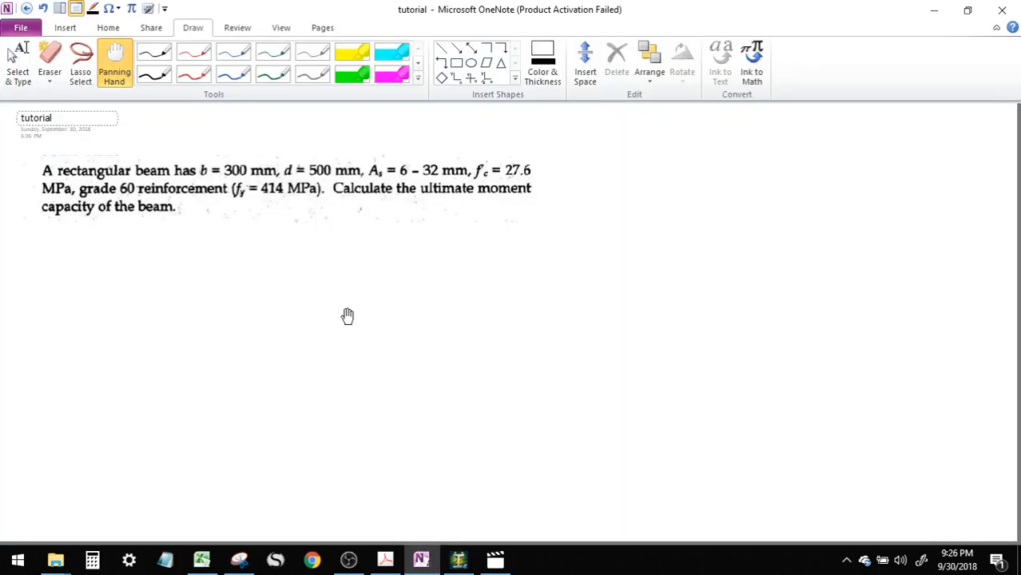
drag(347, 316, 353, 224)
drag(190, 217, 192, 294)
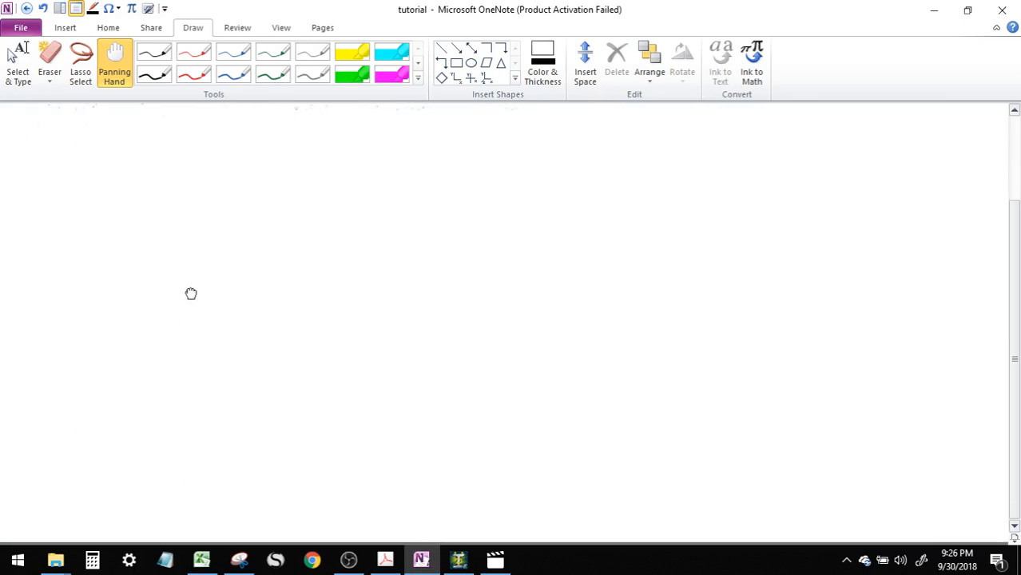
click(163, 185)
key(Delete)
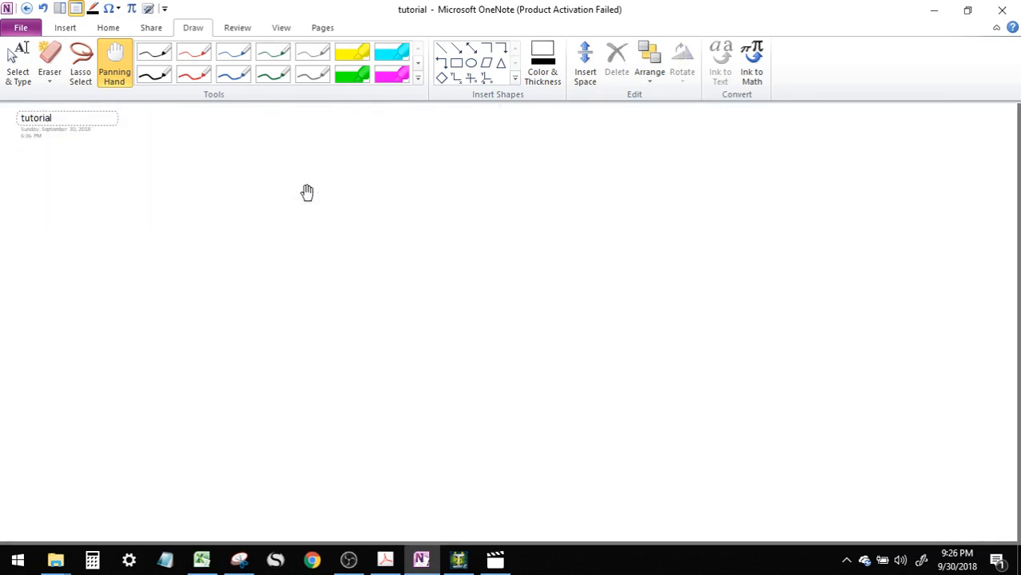
Handwrite F = ma and V = (CvI/RT)W with a pen, circle the key terms, and annotate W as weight of structure → DL
click(157, 52)
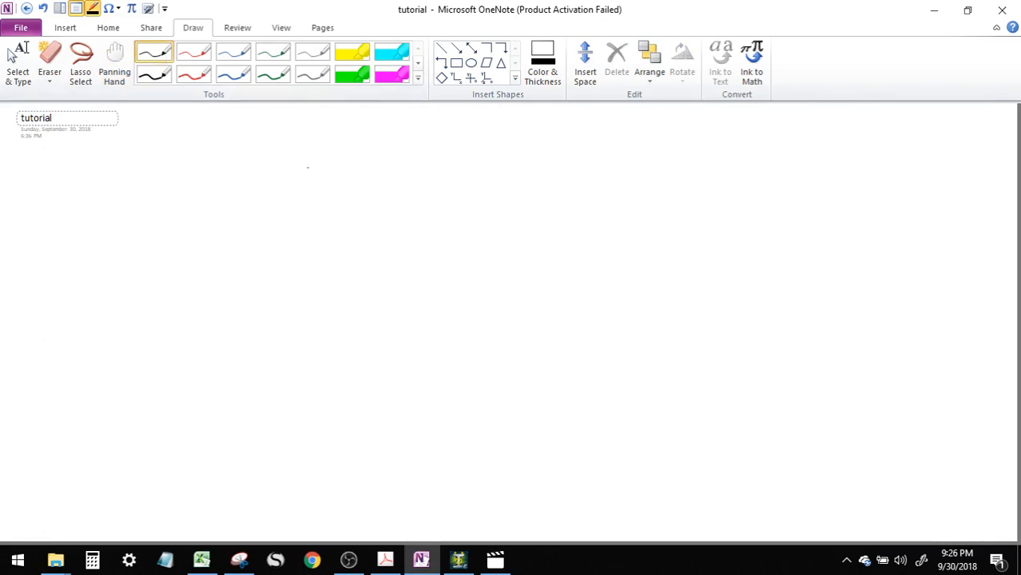
drag(295, 172, 310, 170)
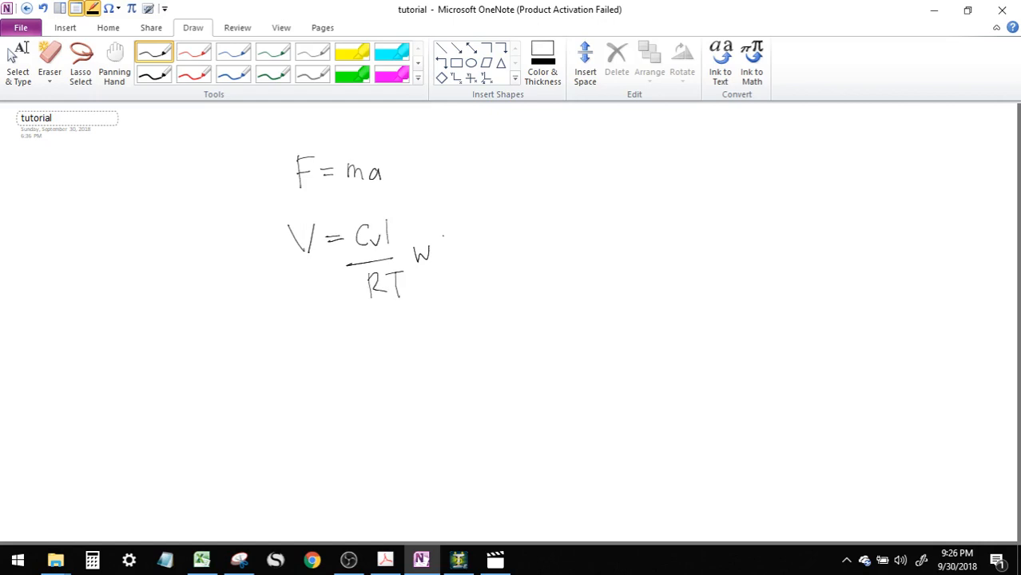
drag(438, 271, 442, 235)
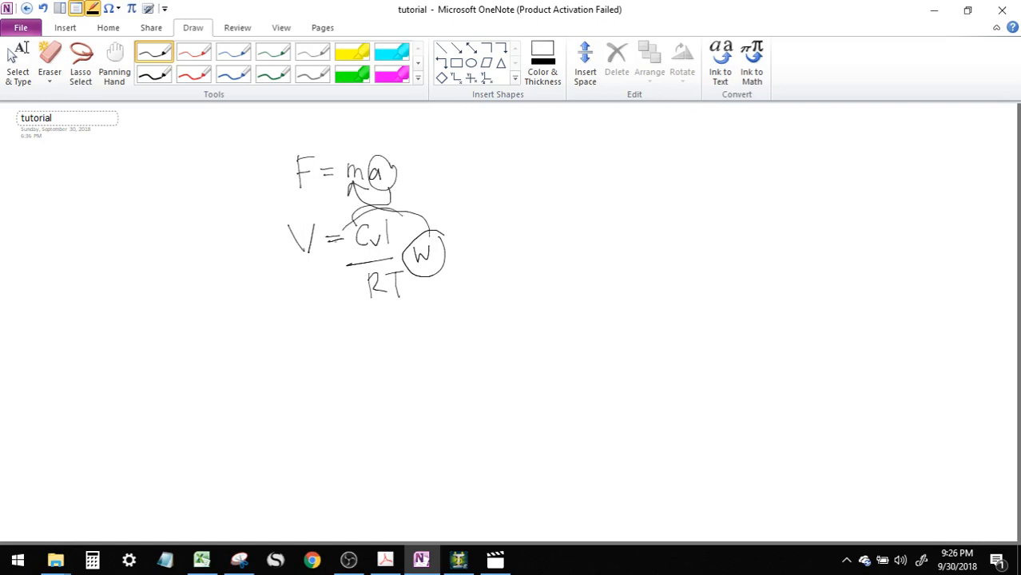
drag(349, 218, 381, 318)
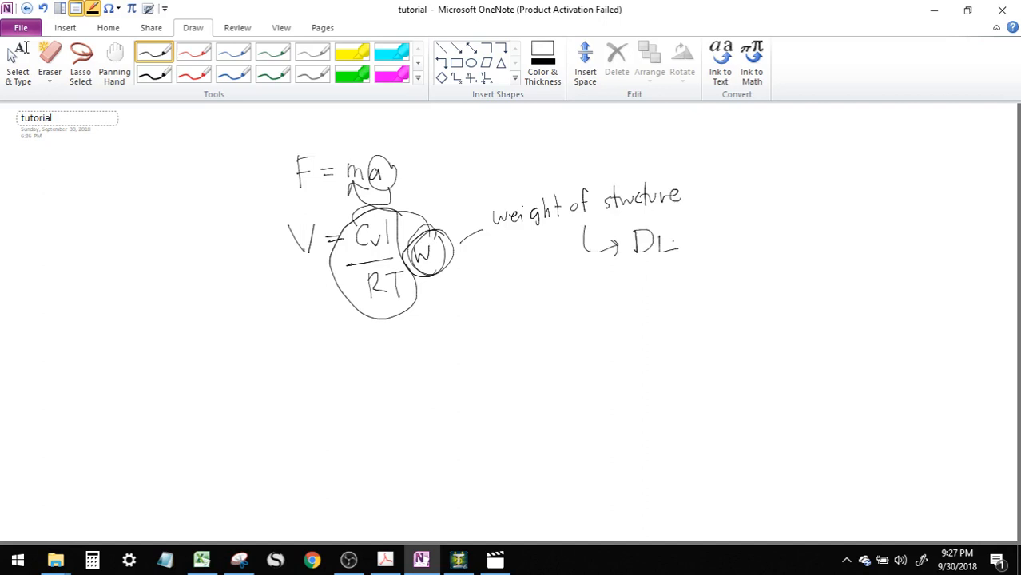
click(18, 64)
drag(452, 176, 686, 260)
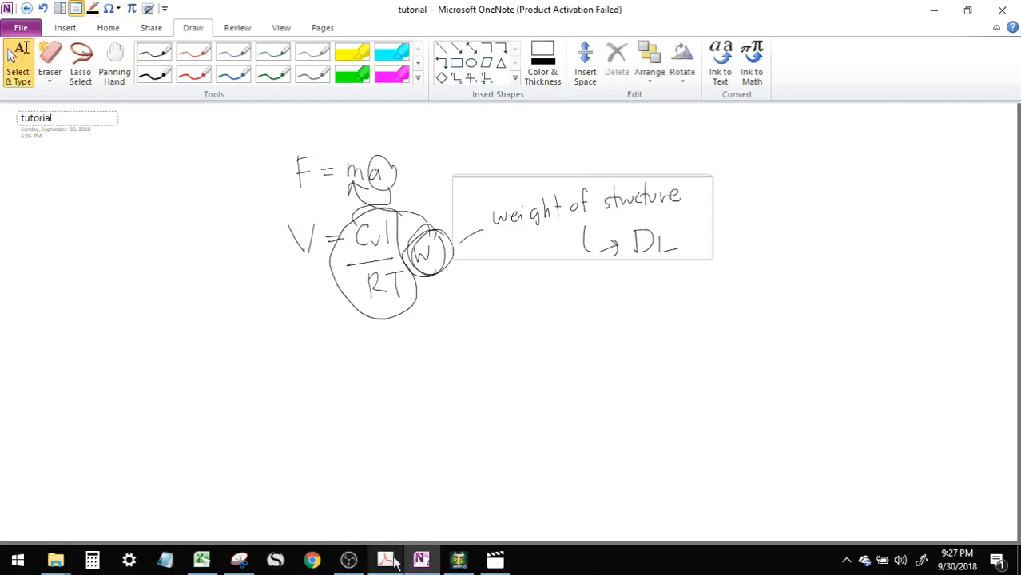
Switch back to STAAD.Pro and review the UBC 1997 seismic definition alongside the DL and LL load cases
click(463, 565)
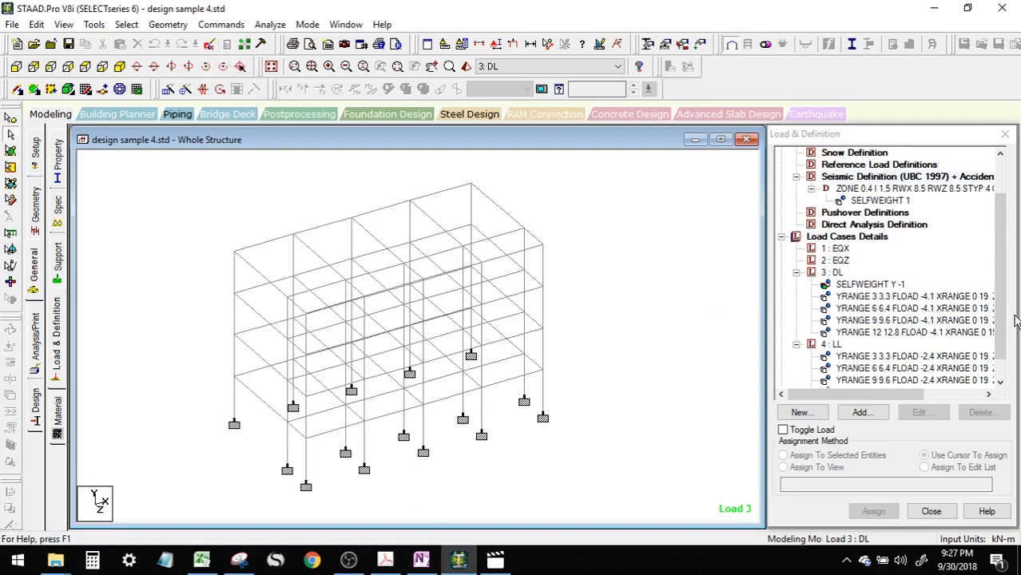
mouse_move(1002, 334)
mouse_down()
mouse_move(1003, 346)
mouse_move(1004, 337)
mouse_up()
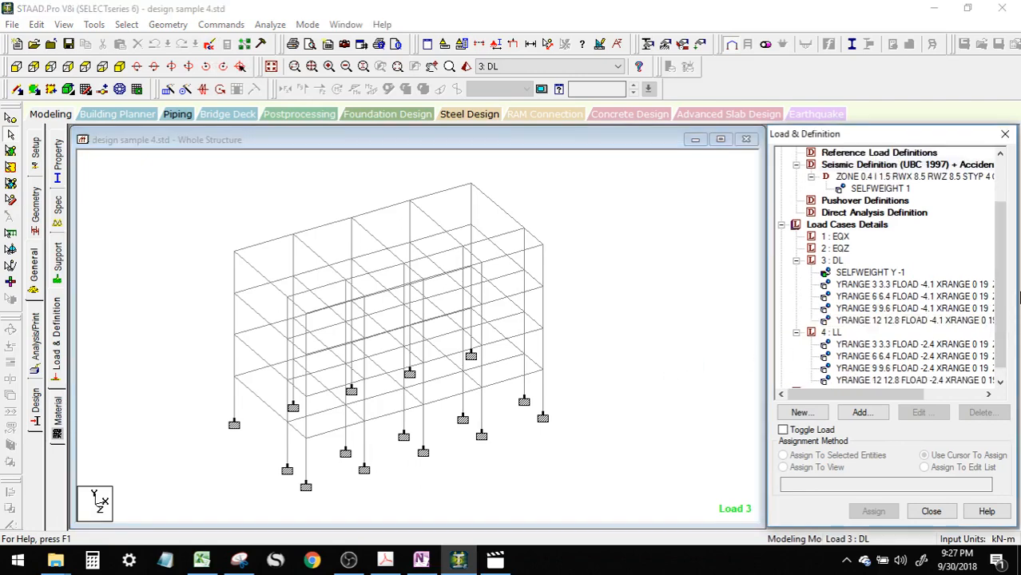
scroll(1001, 296, up, 1)
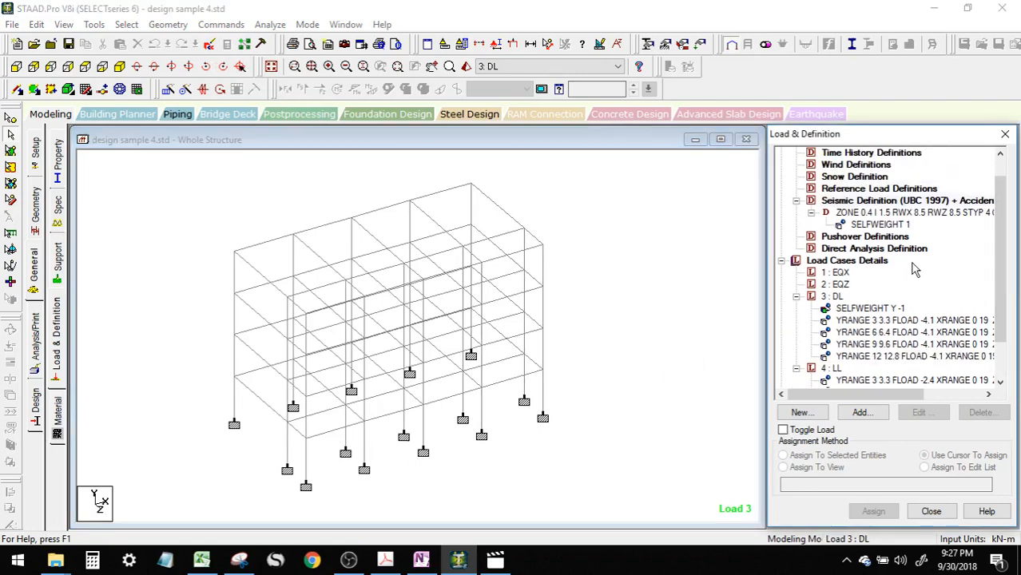